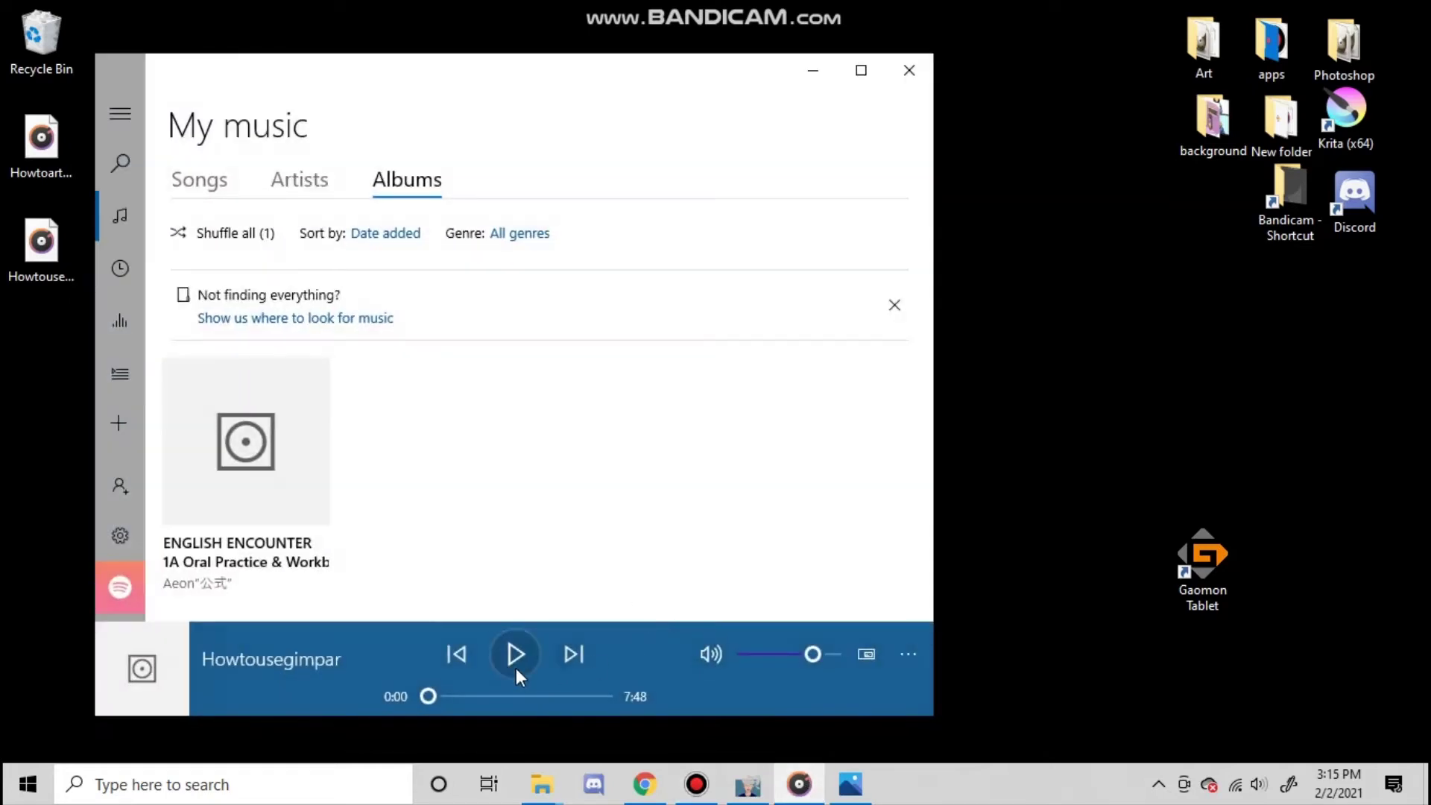
- Play the Groove Music track, minimize the player, and move the Gaomon Tablet icon beside GIMP 2.10.20
{"action": "left_click", "coordinate": [516, 669]}
{"action": "left_click", "coordinate": [815, 69]}
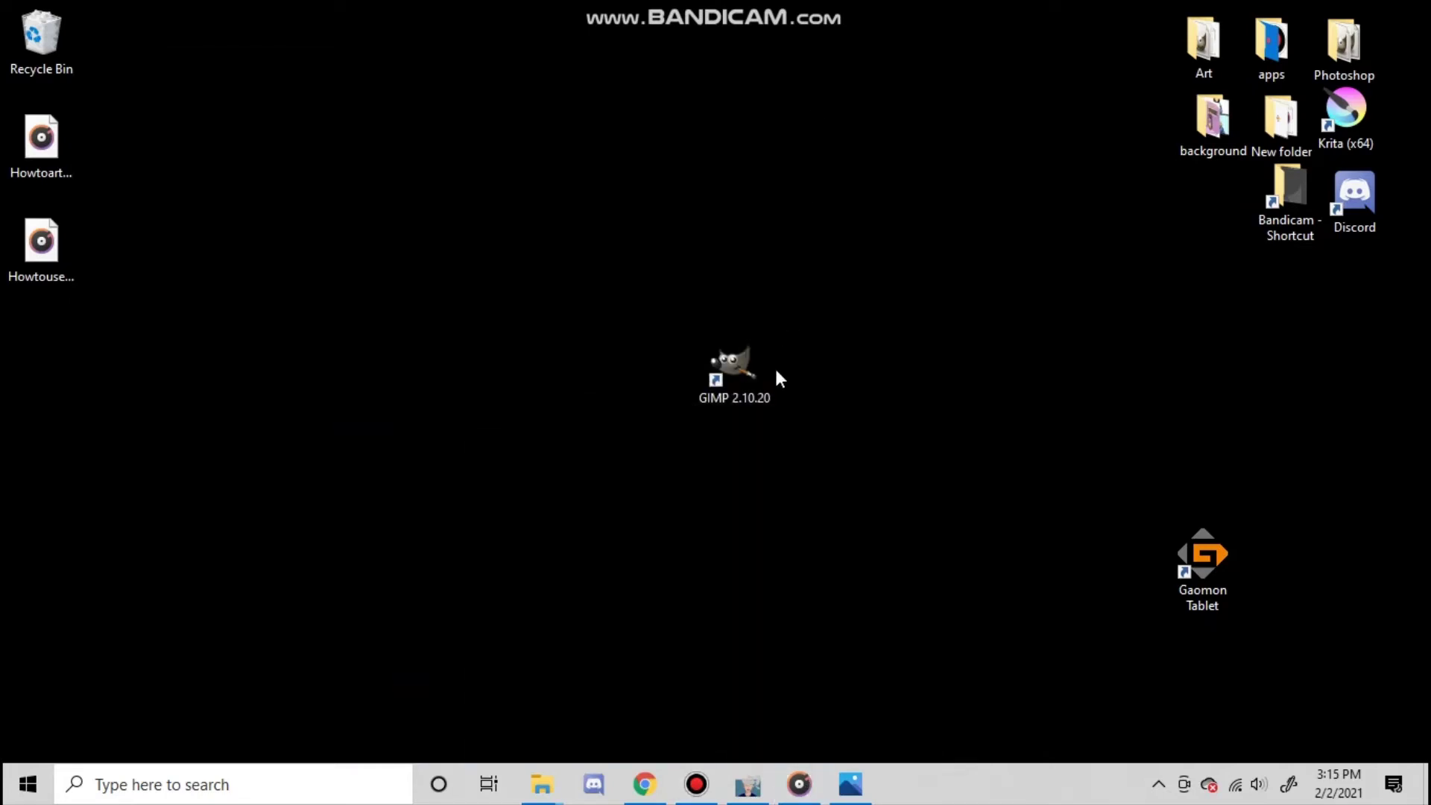
{"action": "left_click", "coordinate": [735, 401]}
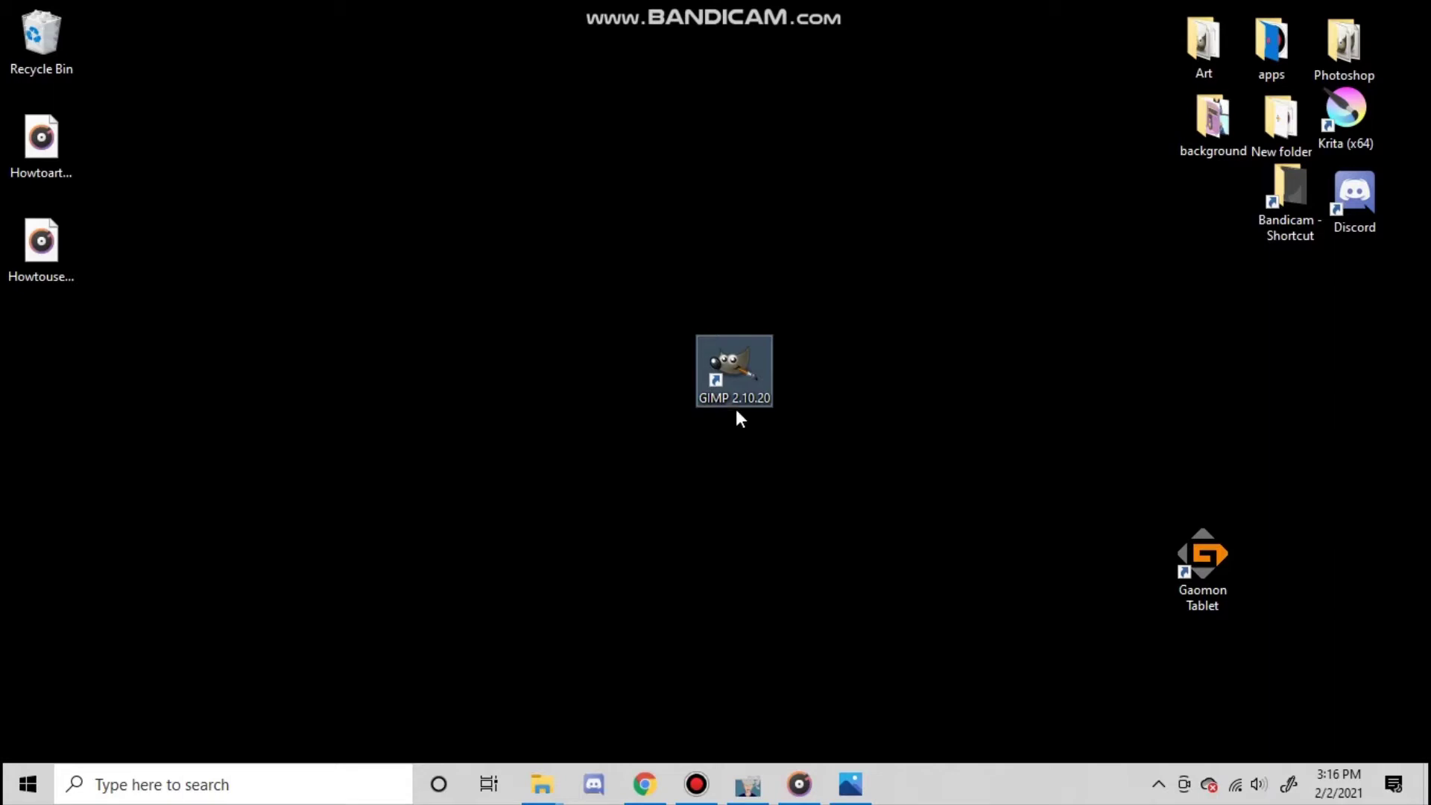
{"action": "left_click_drag", "start_coordinate": [1203, 551], "coordinate": [820, 350]}
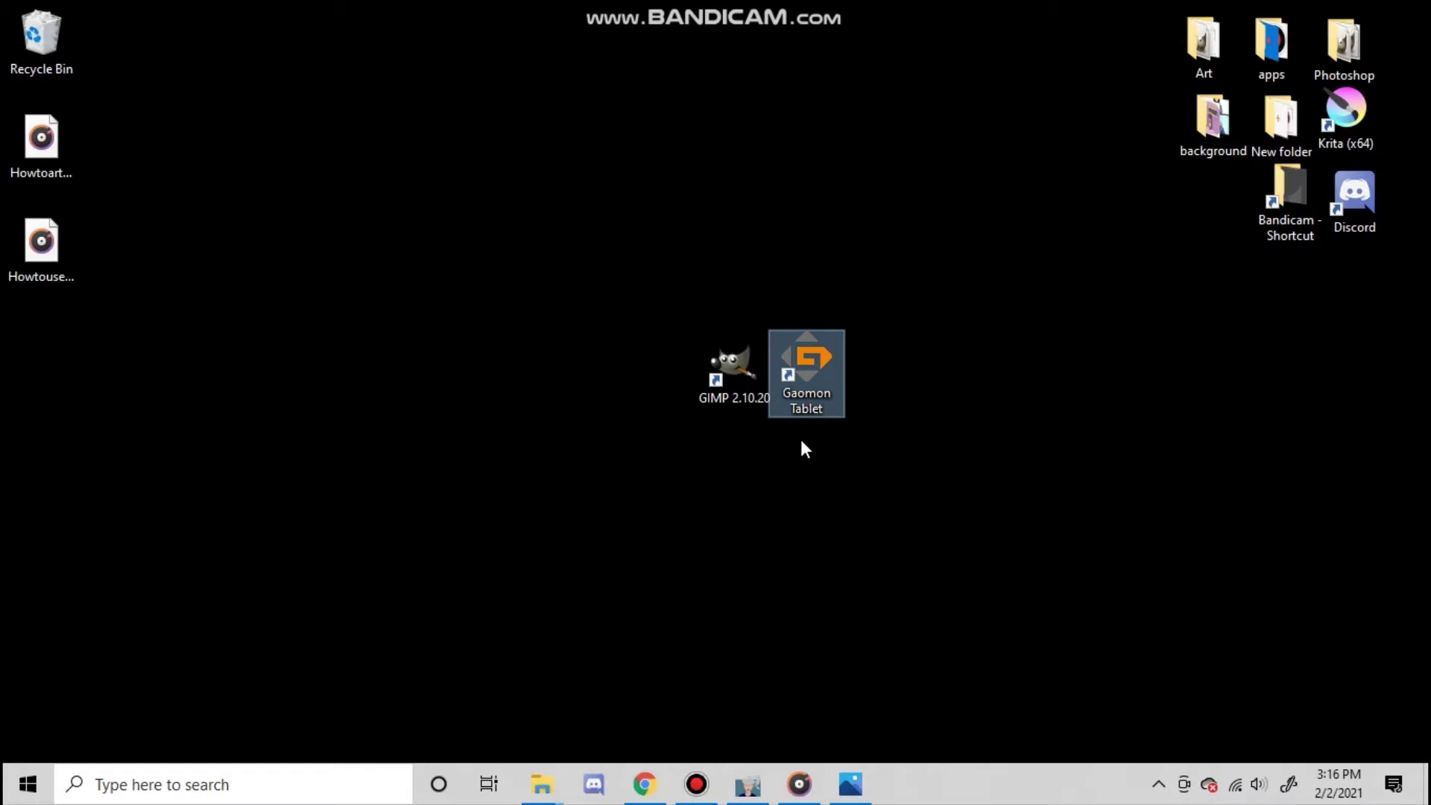
{"action": "left_click", "coordinate": [768, 435]}
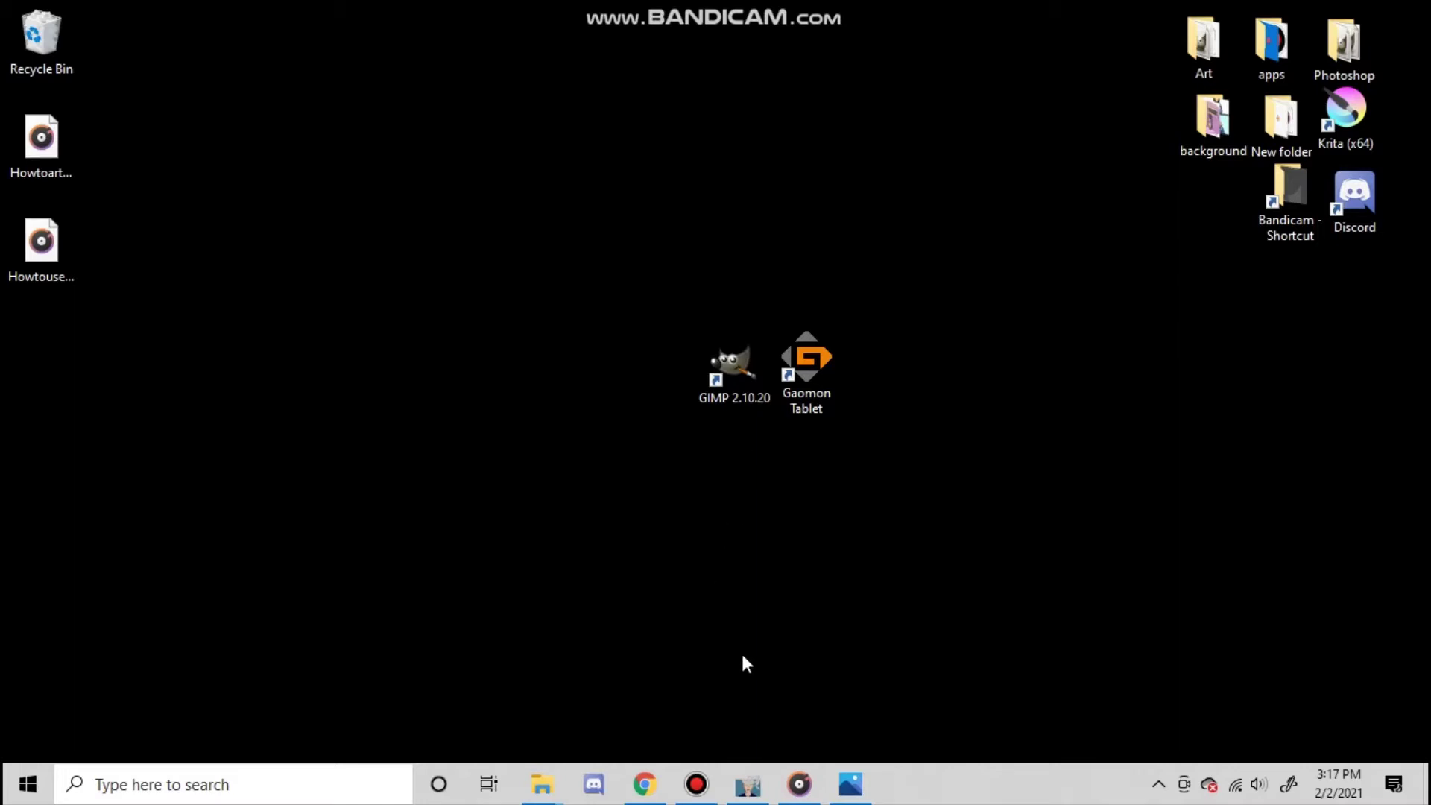
- Restore GIMP and create a new 2500 × 2000 px image with File > New
{"action": "left_click", "coordinate": [760, 776]}
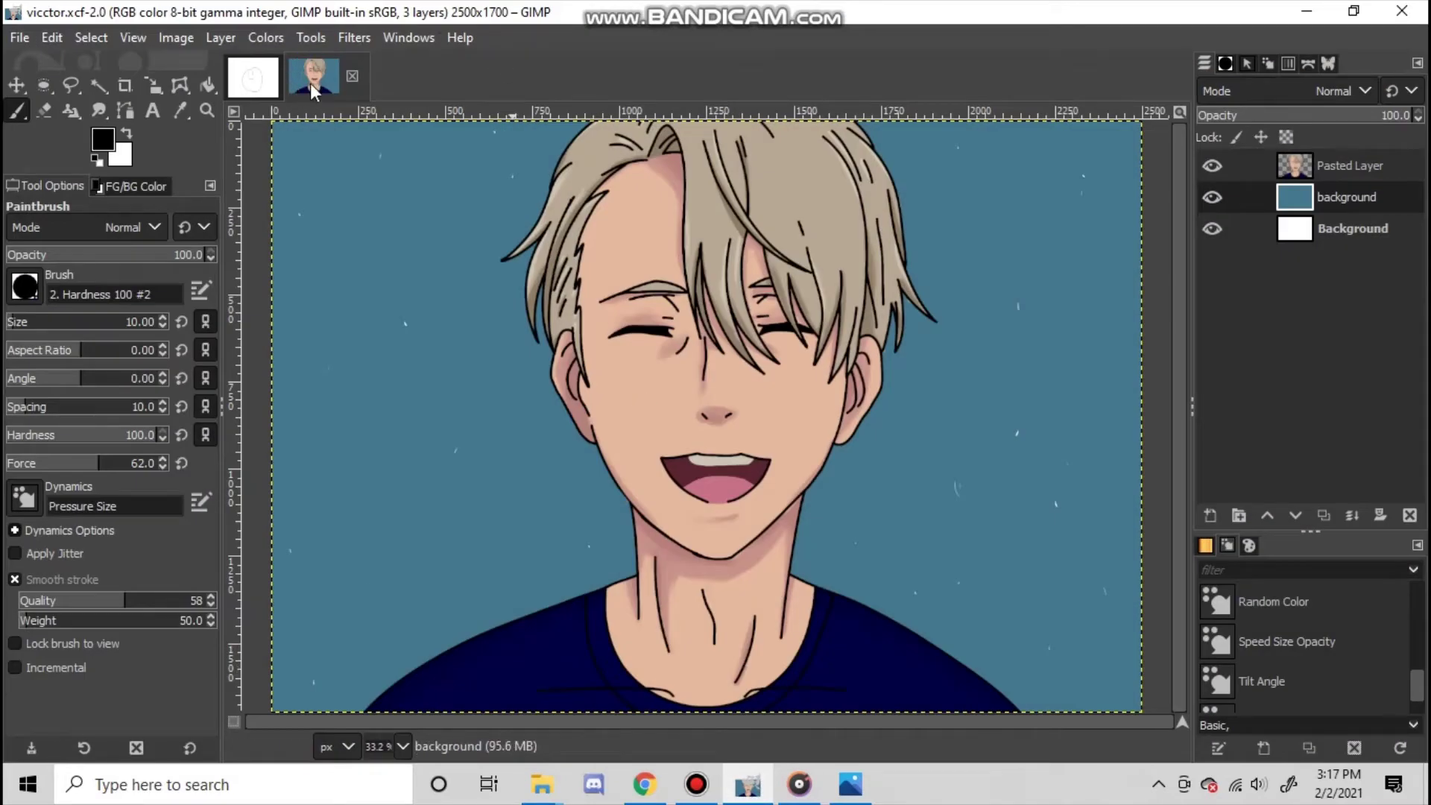
{"action": "left_click", "coordinate": [22, 38]}
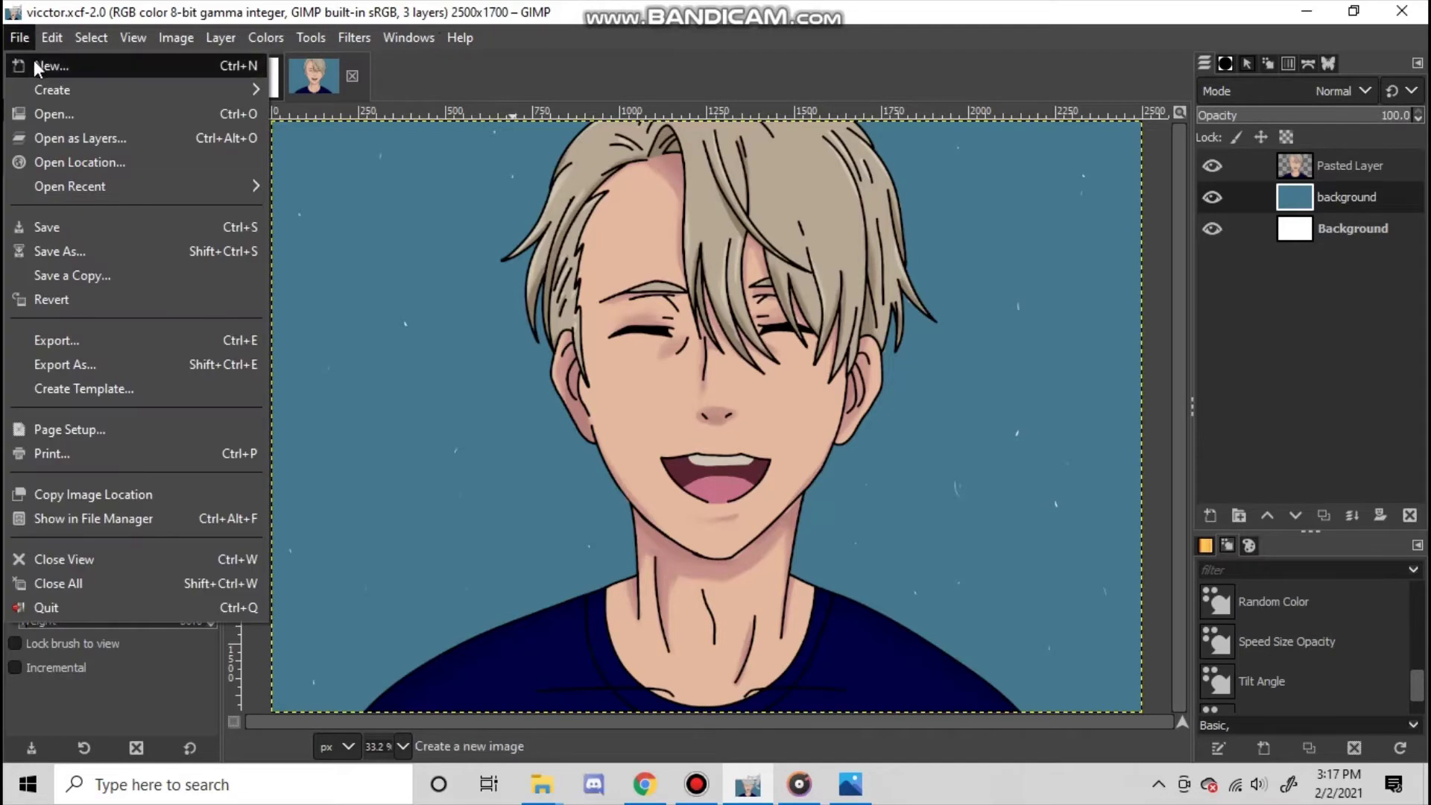
{"action": "left_click", "coordinate": [36, 66]}
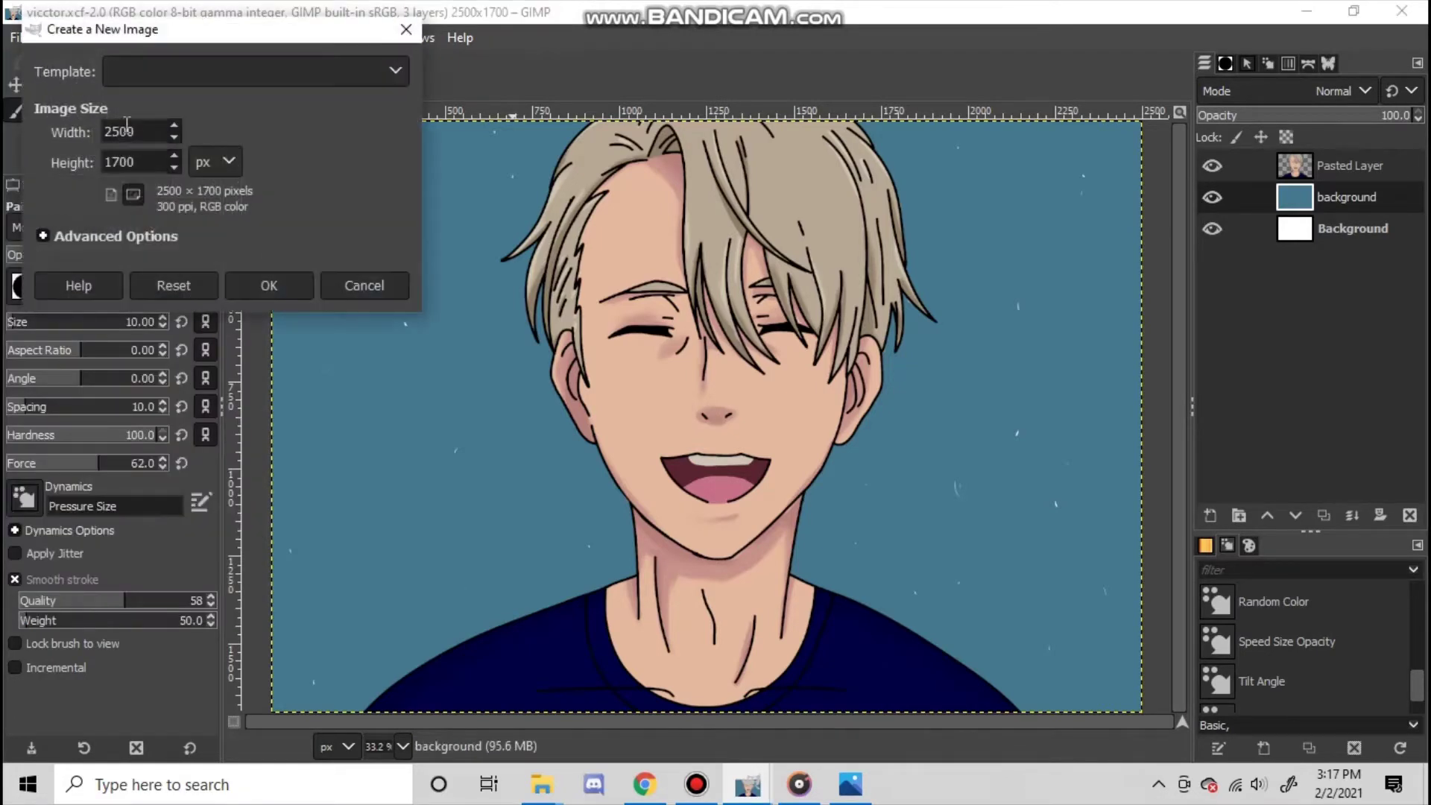
{"action": "left_click_drag", "start_coordinate": [136, 161], "coordinate": [107, 161]}
{"action": "type", "text": "2000"}
{"action": "left_click", "coordinate": [298, 287]}
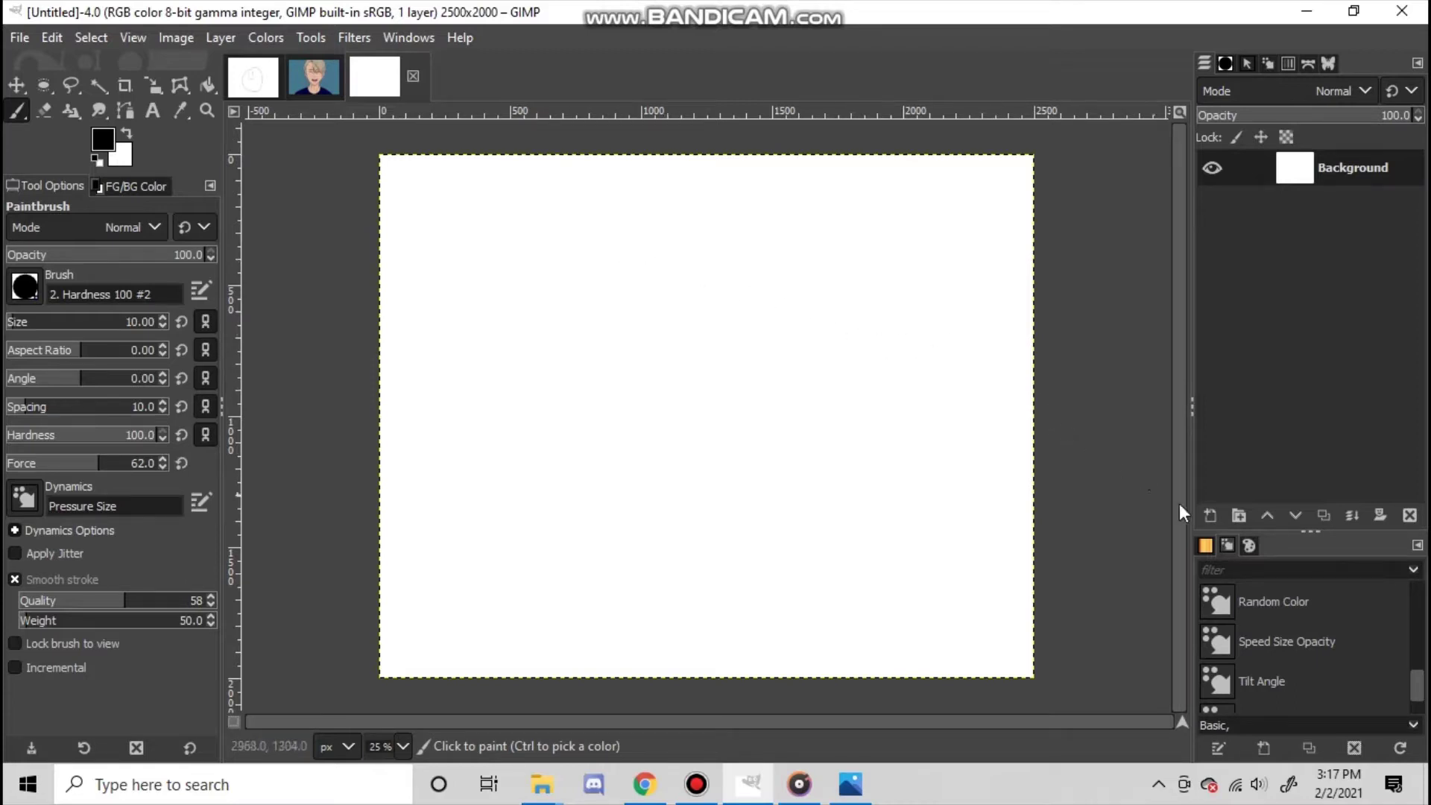
- Add a transparent layer named sketch, undoing the stray X strokes painted meanwhile
{"action": "left_click", "coordinate": [1209, 516]}
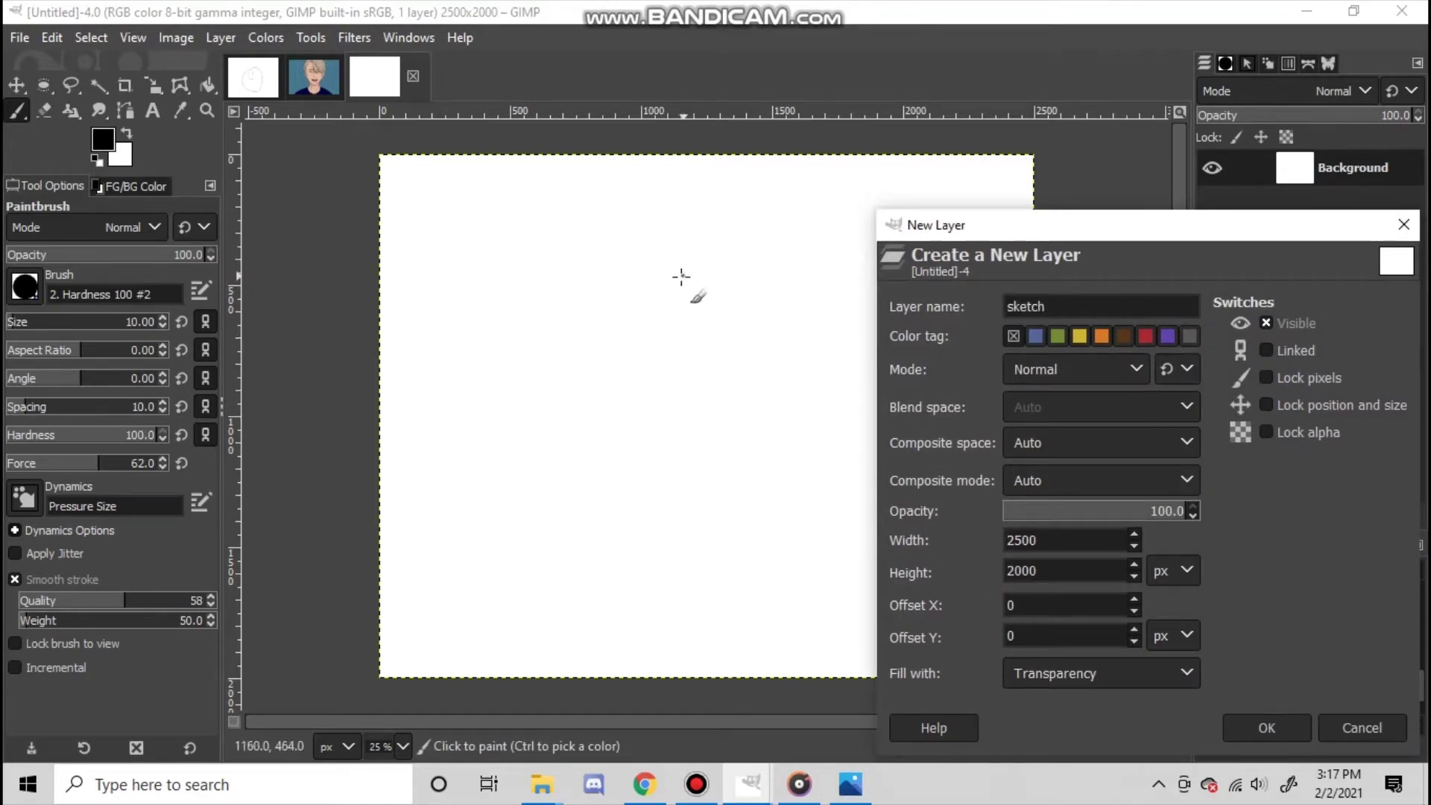
{"action": "left_click_drag", "start_coordinate": [536, 256], "coordinate": [601, 354]}
{"action": "left_click_drag", "start_coordinate": [661, 431], "coordinate": [738, 514]}
{"action": "mouse_move", "coordinate": [705, 269]}
{"action": "left_mouse_down"}
{"action": "mouse_move", "coordinate": [666, 375]}
{"action": "mouse_move", "coordinate": [553, 524]}
{"action": "left_mouse_up"}
{"action": "left_click", "coordinate": [51, 38]}
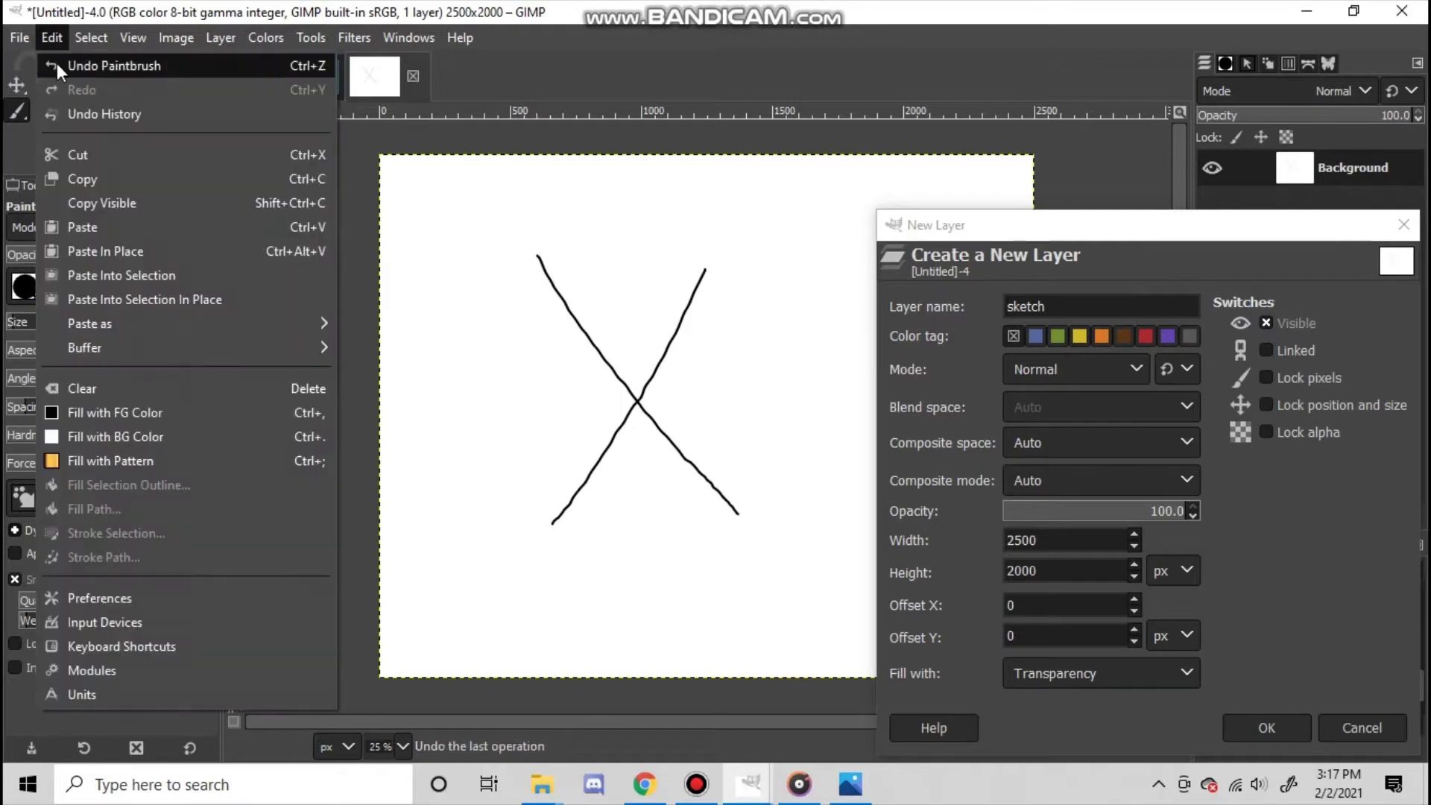
{"action": "left_click", "coordinate": [57, 59]}
{"action": "left_click", "coordinate": [51, 41]}
{"action": "left_click", "coordinate": [54, 53]}
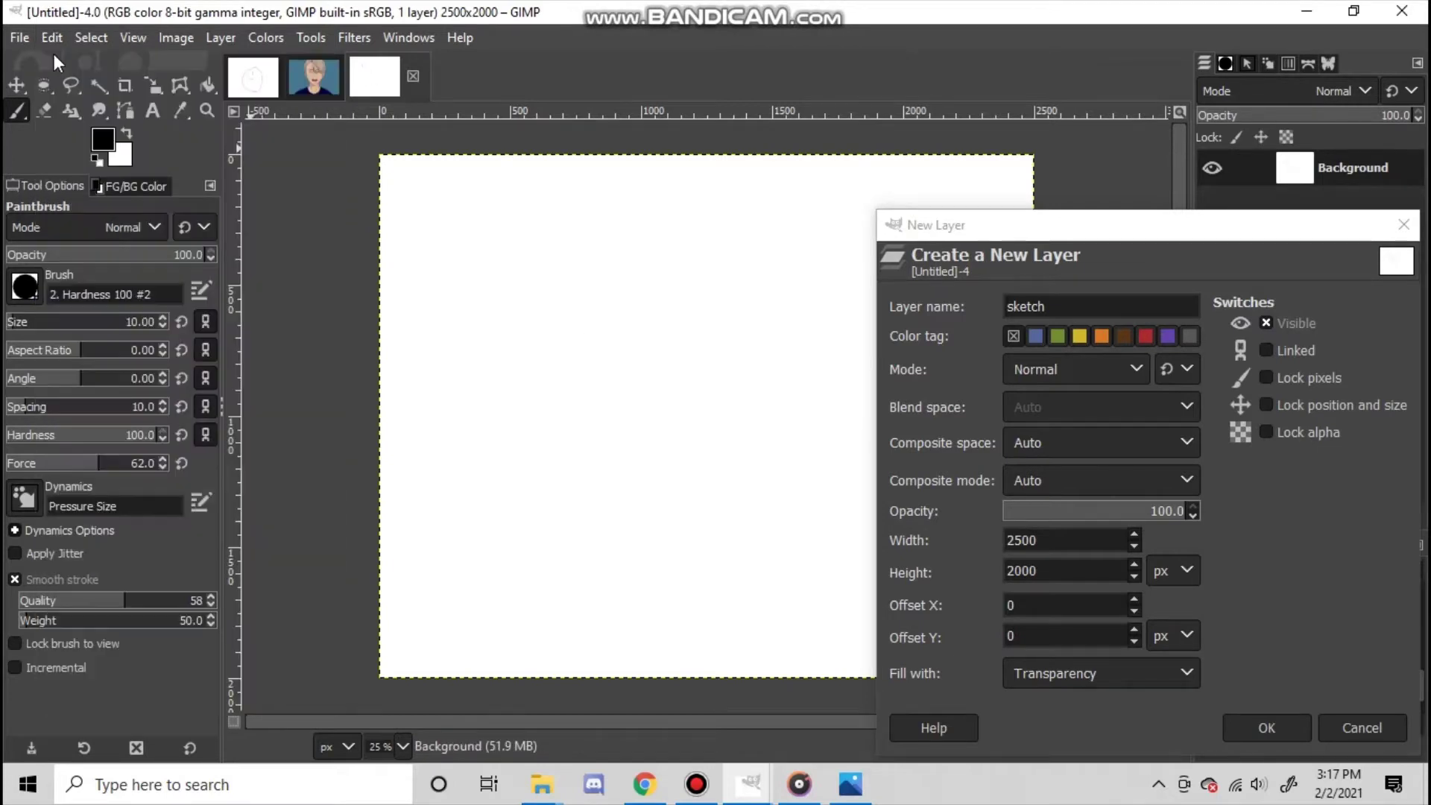
{"action": "left_click", "coordinate": [1063, 303]}
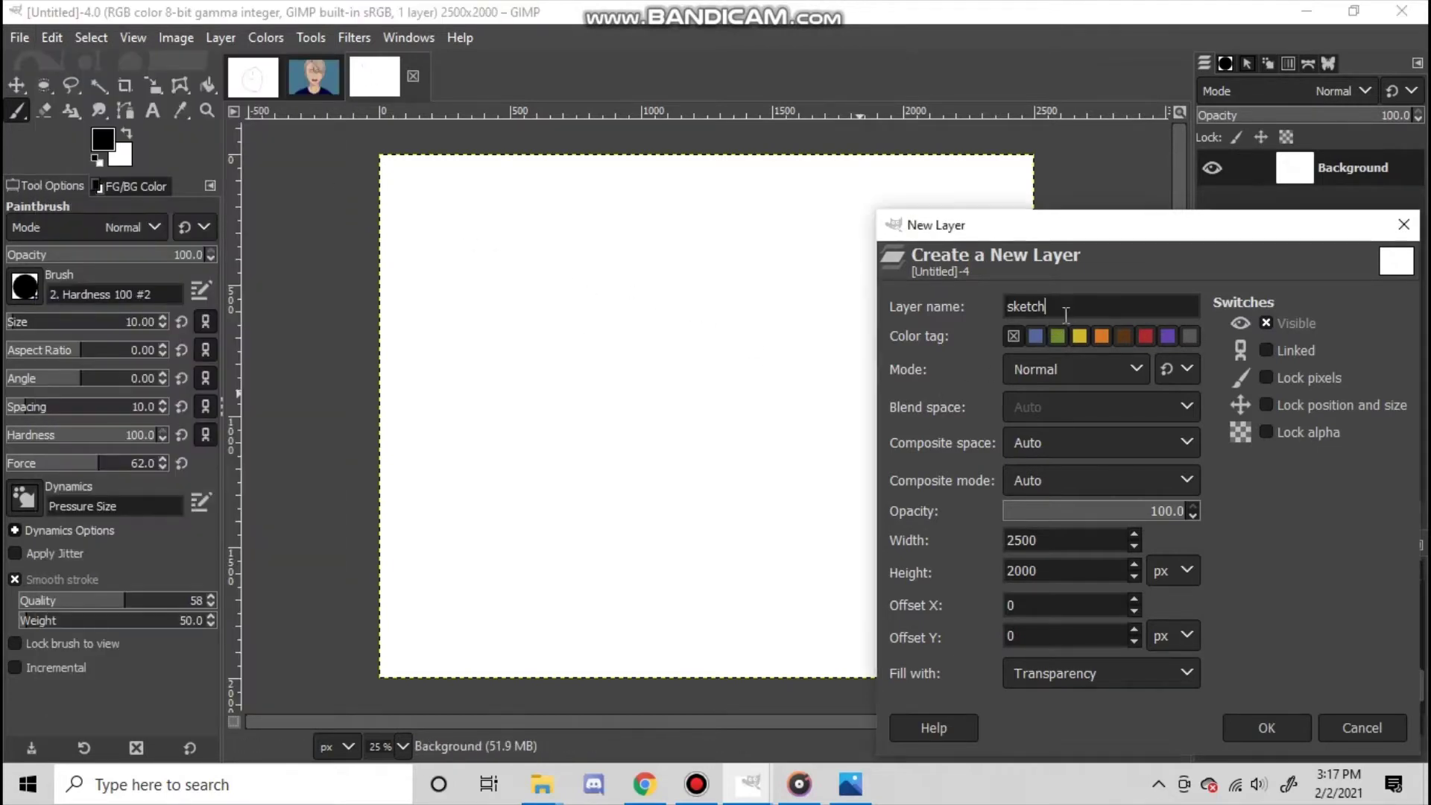
{"action": "left_click", "coordinate": [1259, 724]}
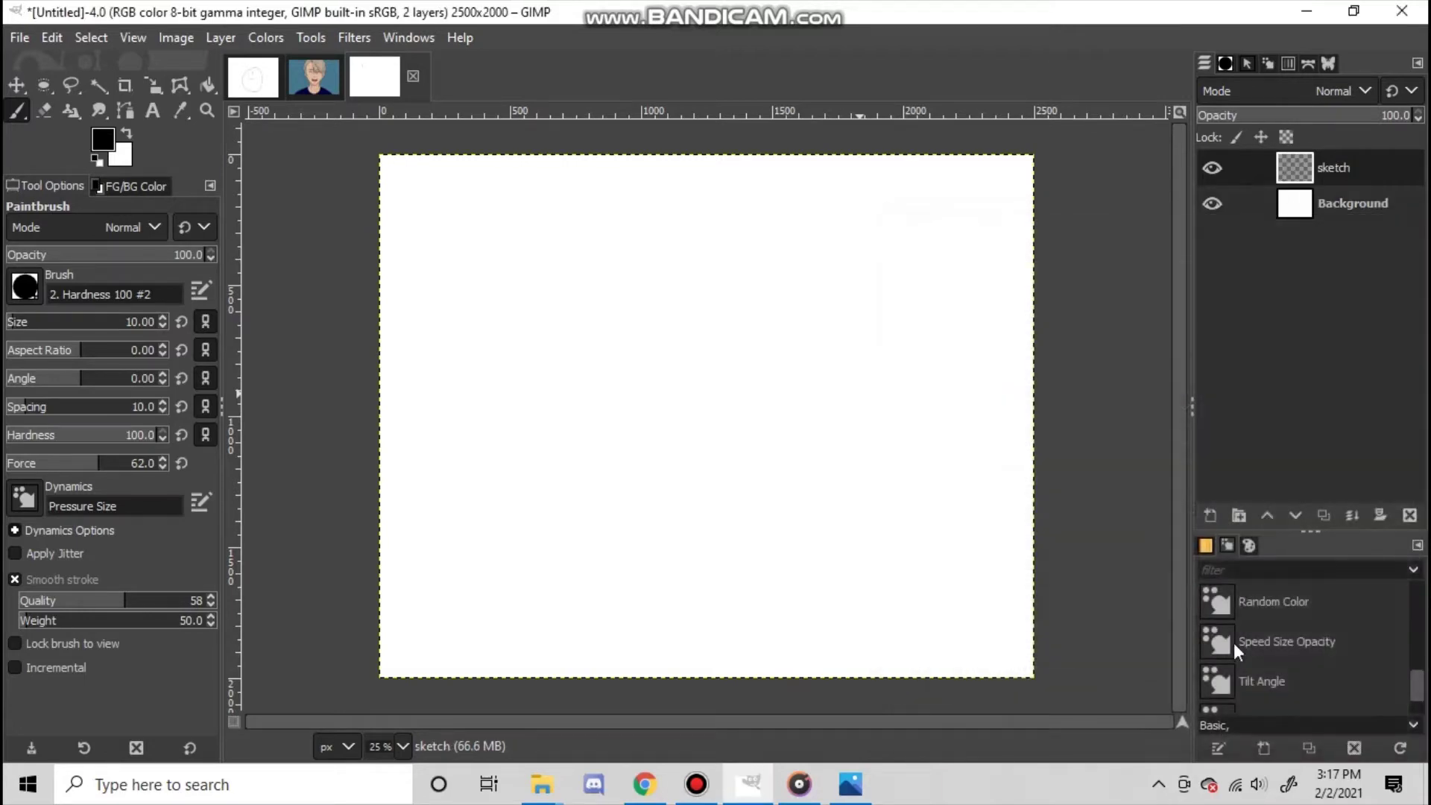
- Add two extra layers, sketch #1 and sketch #2, then delete both again
{"action": "left_click", "coordinate": [1220, 517]}
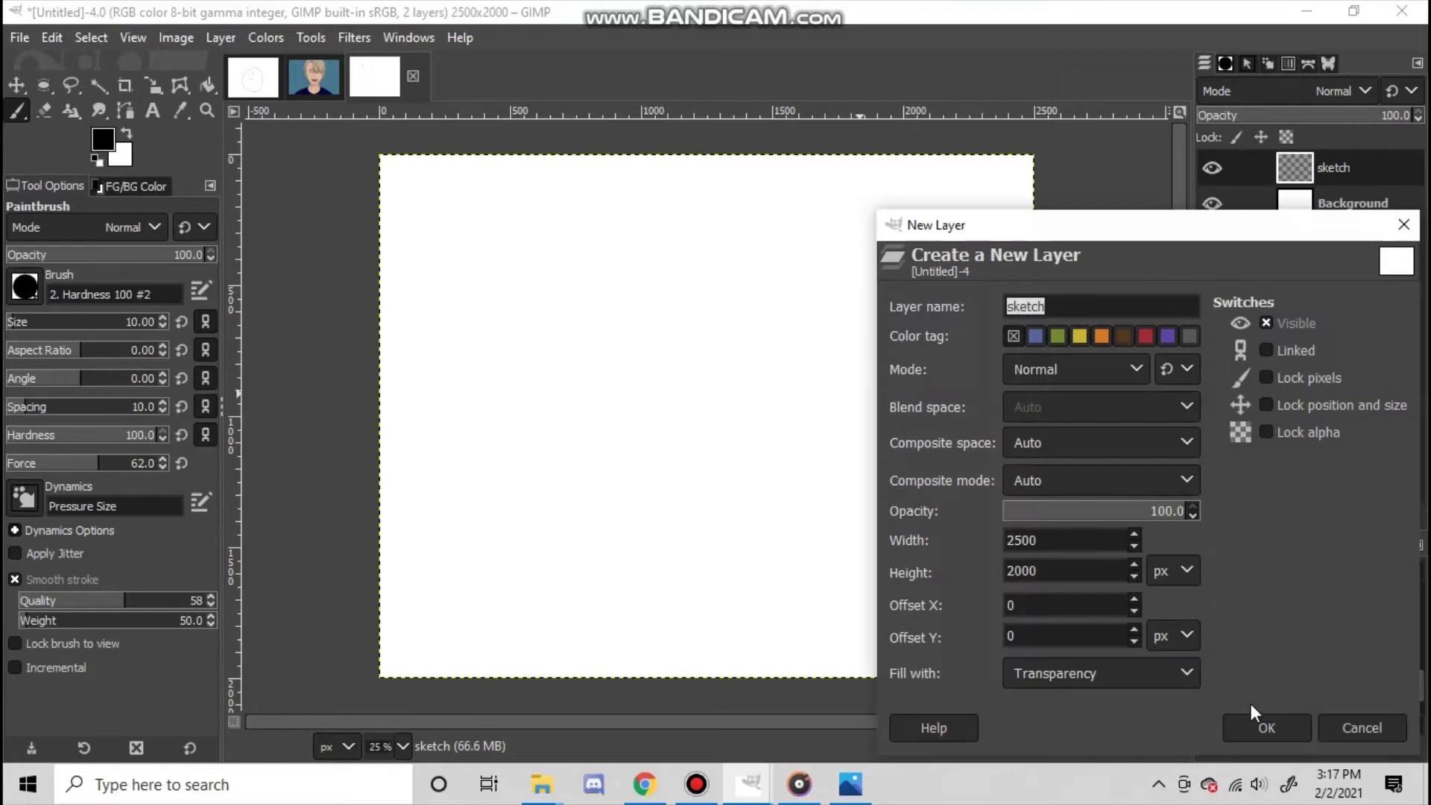
{"action": "left_click", "coordinate": [1252, 723]}
{"action": "left_click", "coordinate": [1210, 516]}
{"action": "left_click", "coordinate": [1267, 723]}
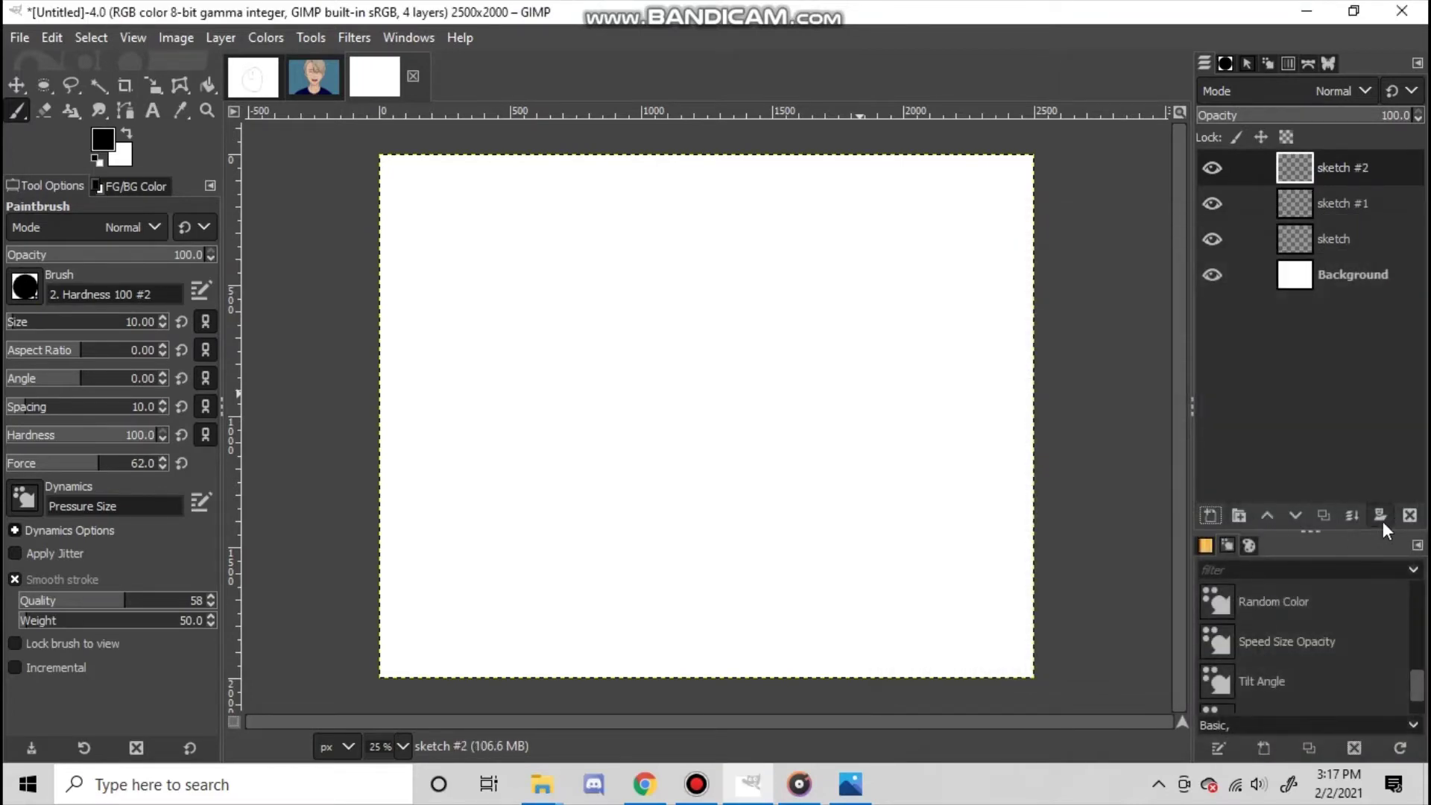
{"action": "left_click", "coordinate": [1410, 516]}
{"action": "left_click", "coordinate": [1410, 516]}
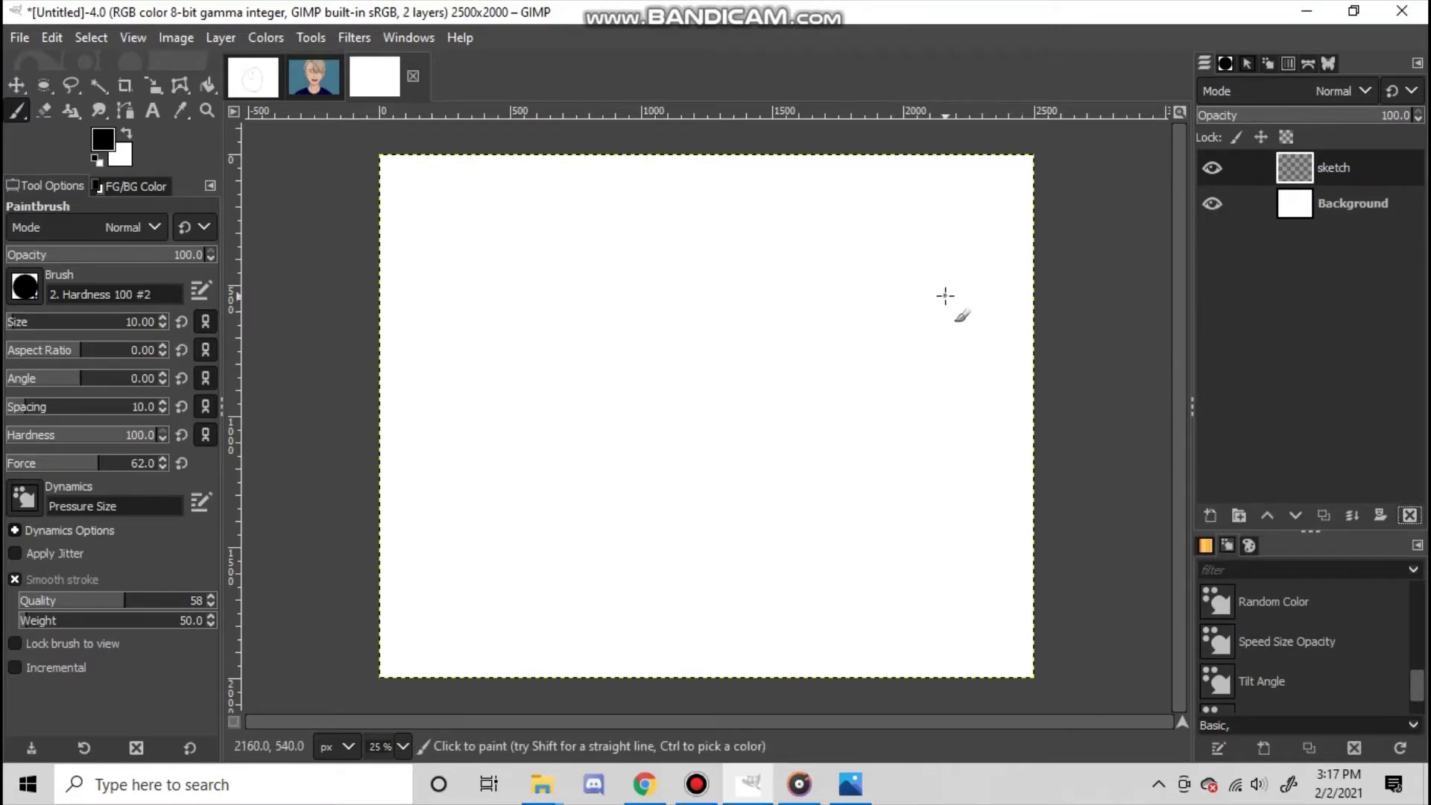
- Switch to the Paintbrush and paint two thin black curves across the upper canvas
{"action": "left_click", "coordinate": [933, 302]}
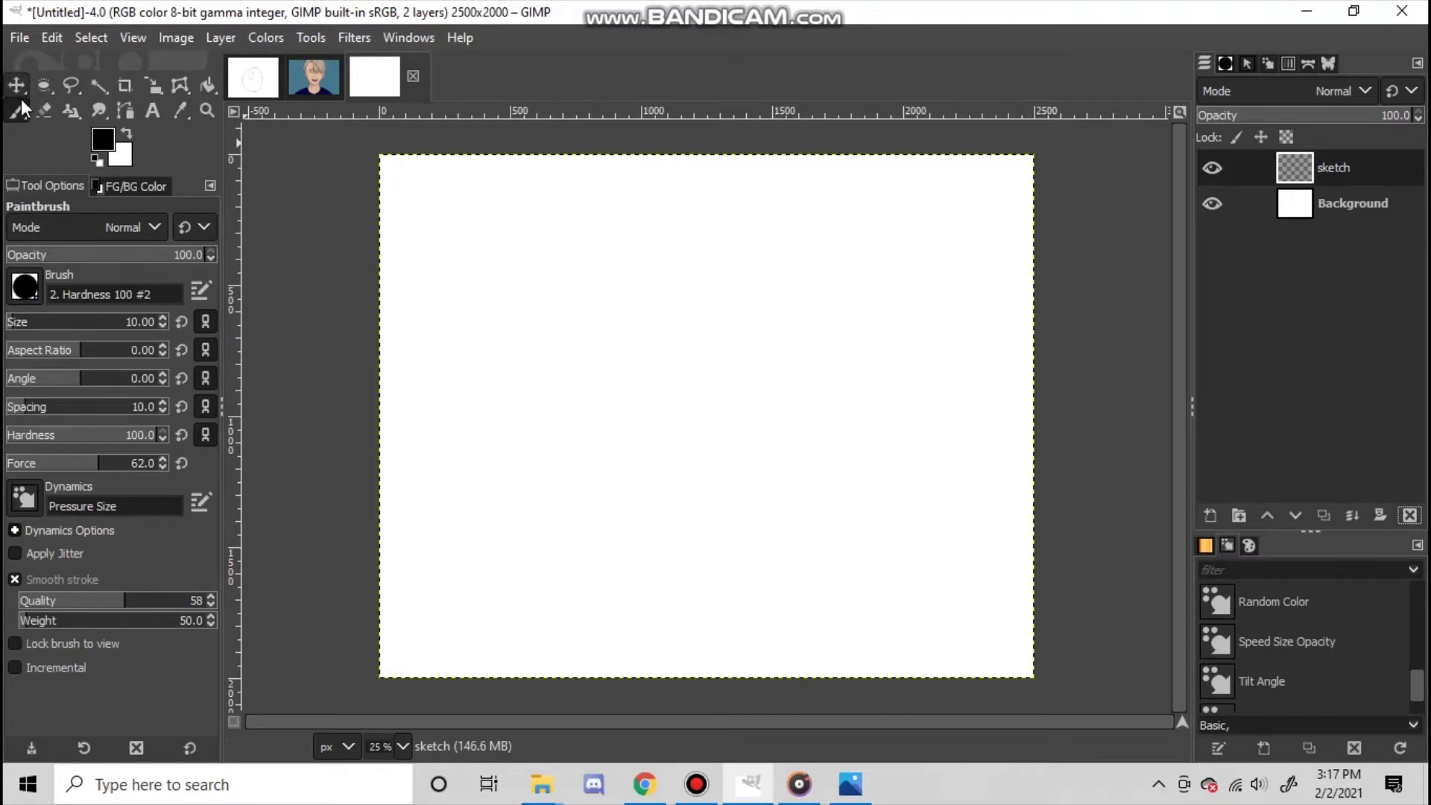
{"action": "right_click", "coordinate": [18, 116]}
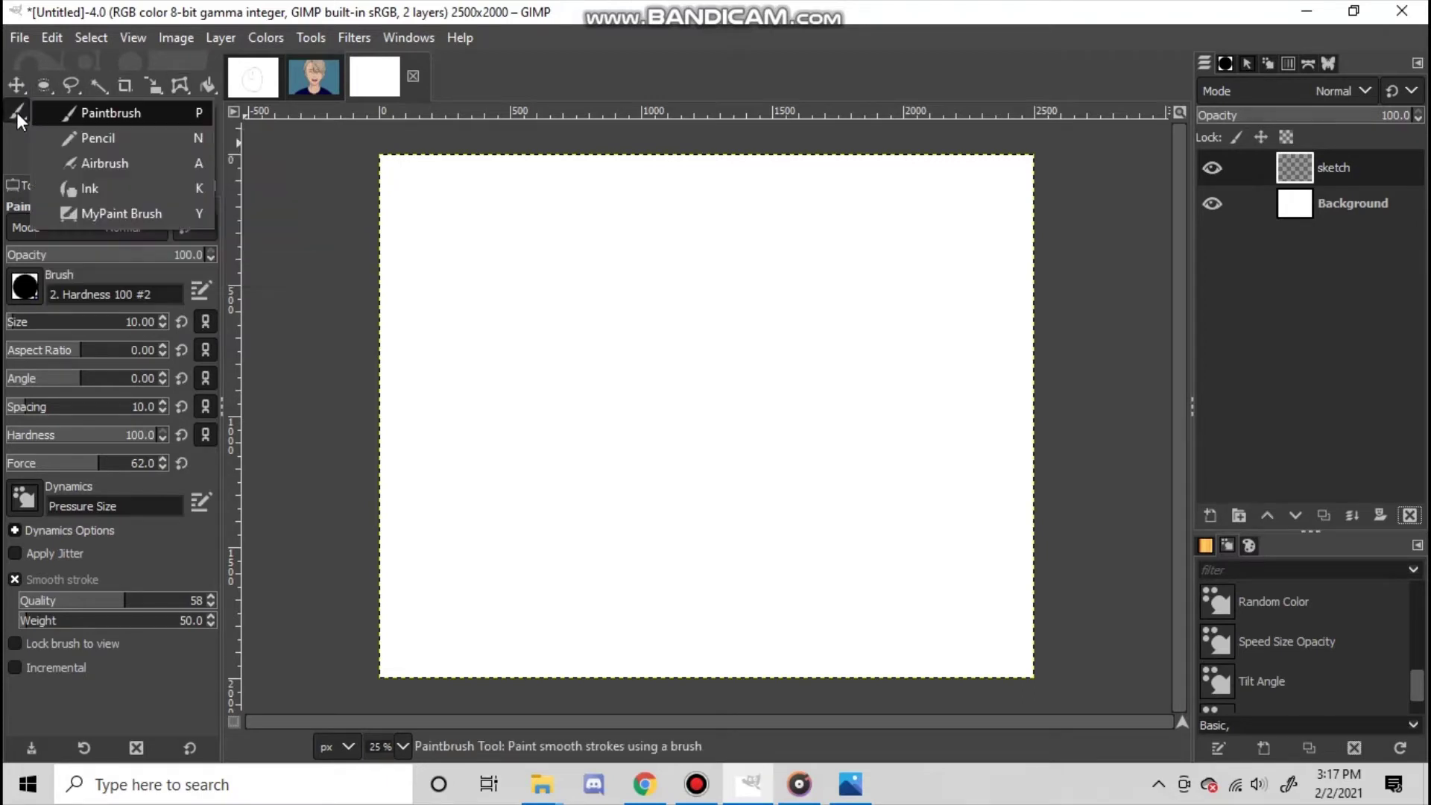
{"action": "left_click", "coordinate": [93, 113]}
{"action": "left_click", "coordinate": [412, 225]}
{"action": "mouse_move", "coordinate": [427, 276]}
{"action": "left_mouse_down"}
{"action": "mouse_move", "coordinate": [894, 356]}
{"action": "mouse_move", "coordinate": [901, 420]}
{"action": "left_mouse_up"}
{"action": "mouse_move", "coordinate": [415, 355]}
{"action": "left_mouse_down"}
{"action": "mouse_move", "coordinate": [429, 388]}
{"action": "mouse_move", "coordinate": [705, 381]}
{"action": "mouse_move", "coordinate": [811, 465]}
{"action": "left_mouse_up"}
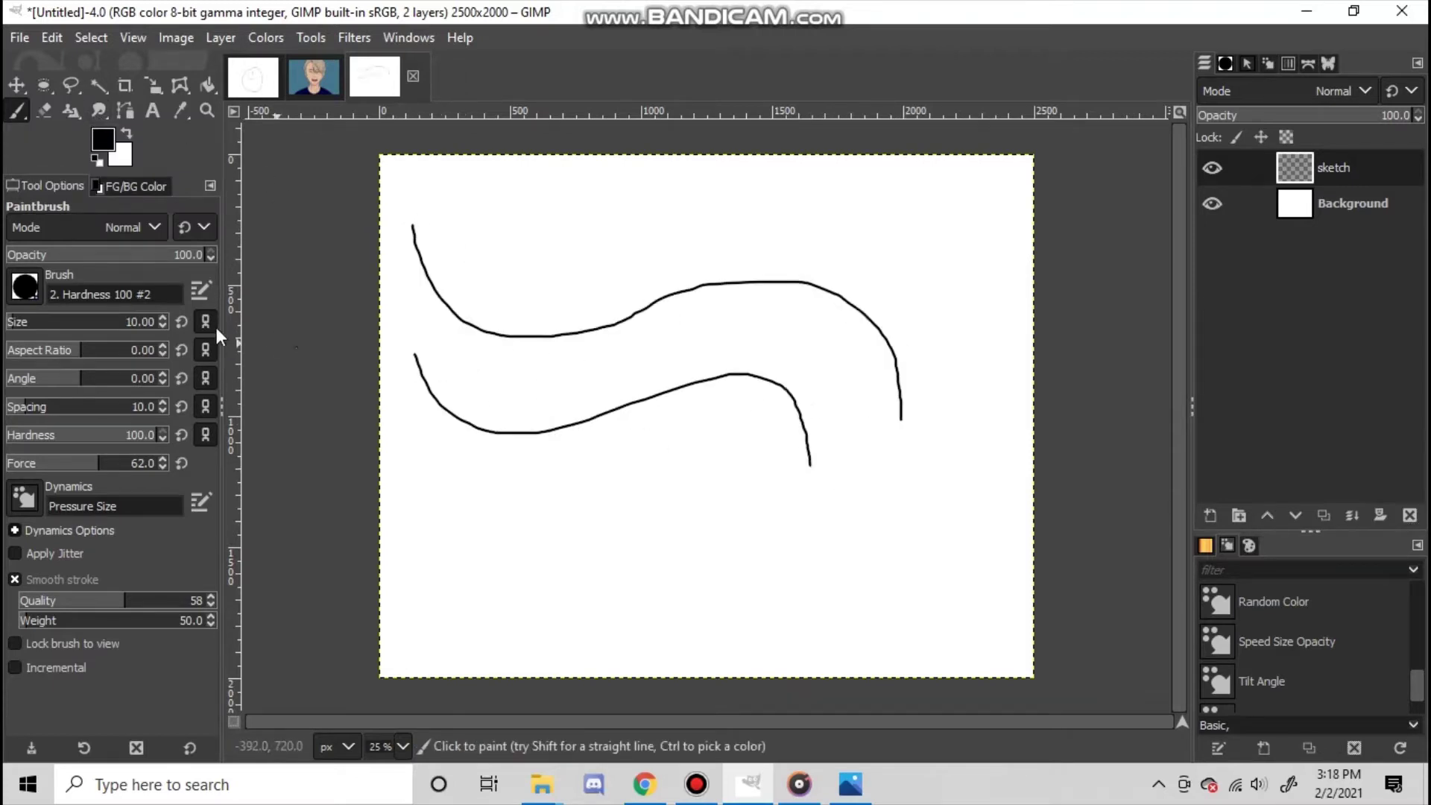
- Paint thick curves at brush sizes 255, 103 and 137 across the lower and top canvas
{"action": "left_click", "coordinate": [88, 322]}
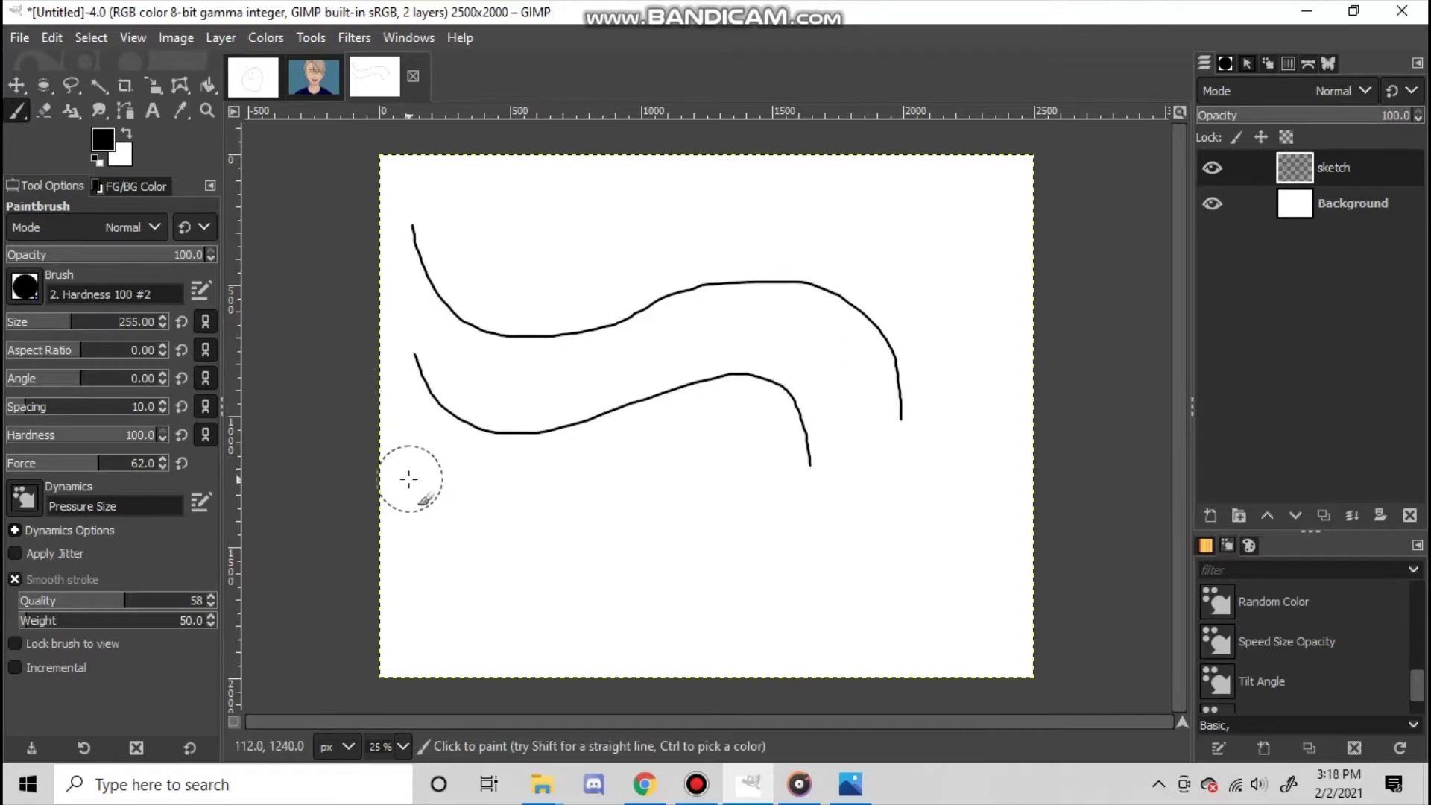
{"action": "mouse_move", "coordinate": [410, 481]}
{"action": "left_mouse_down"}
{"action": "mouse_move", "coordinate": [628, 534]}
{"action": "mouse_move", "coordinate": [869, 565]}
{"action": "left_mouse_up"}
{"action": "left_click", "coordinate": [37, 324]}
{"action": "mouse_move", "coordinate": [456, 201]}
{"action": "left_mouse_down"}
{"action": "mouse_move", "coordinate": [556, 290]}
{"action": "mouse_move", "coordinate": [938, 289]}
{"action": "left_mouse_up"}
{"action": "left_click", "coordinate": [57, 332]}
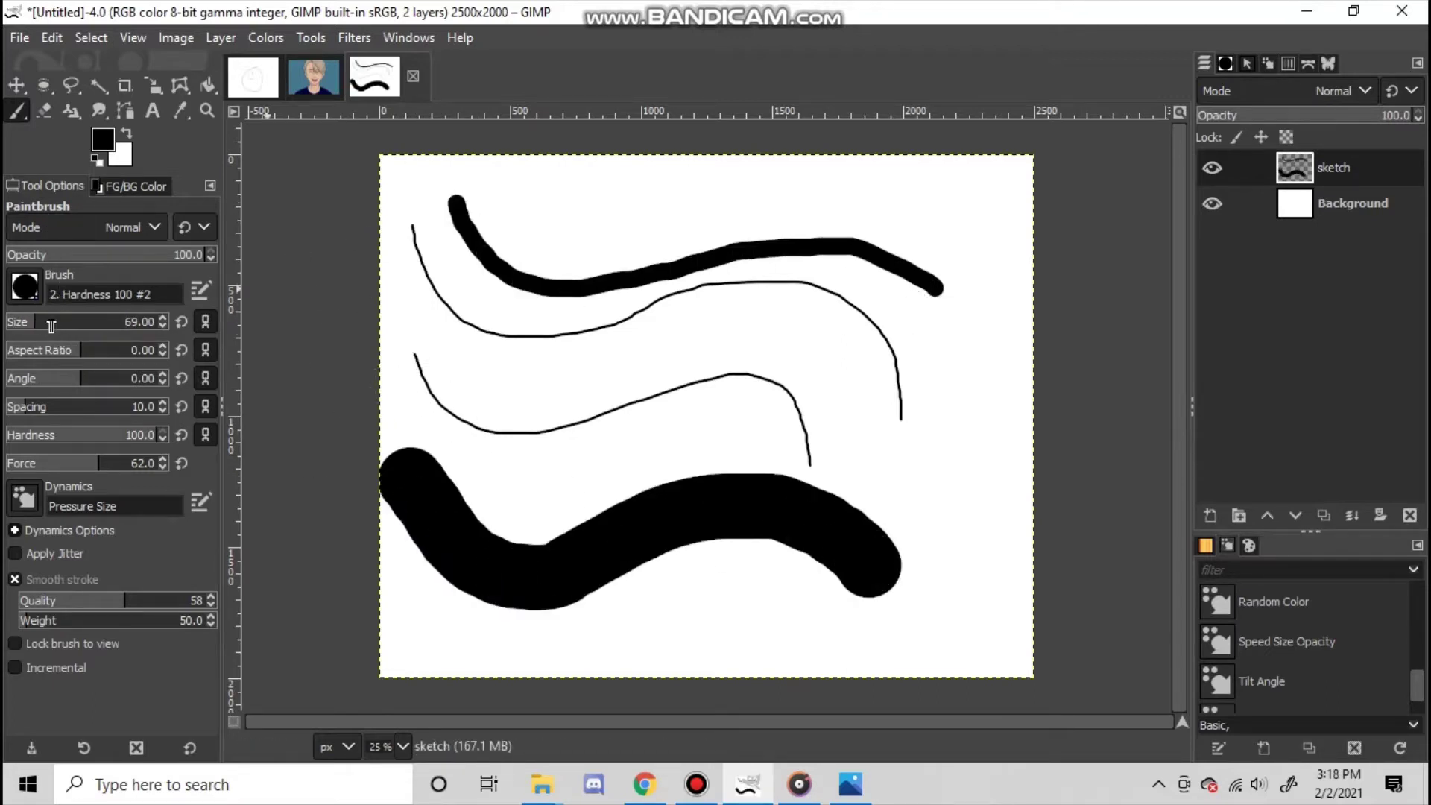
{"action": "left_click", "coordinate": [48, 327]}
{"action": "left_click_drag", "start_coordinate": [485, 181], "coordinate": [527, 222]}
{"action": "left_click_drag", "start_coordinate": [637, 211], "coordinate": [887, 224]}
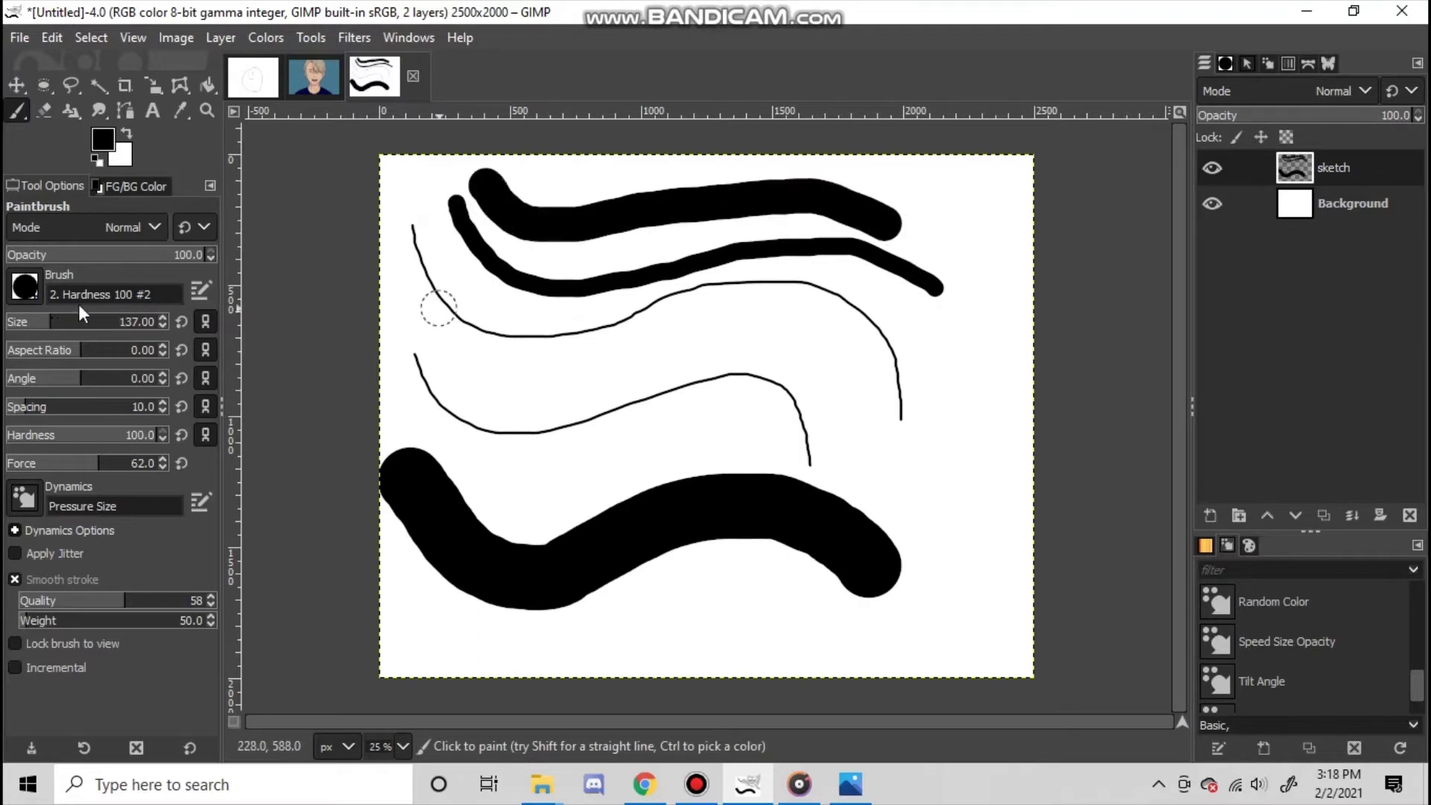
- Drop the brush size to 10 and paint a thin curve across the middle
{"action": "left_click", "coordinate": [14, 328]}
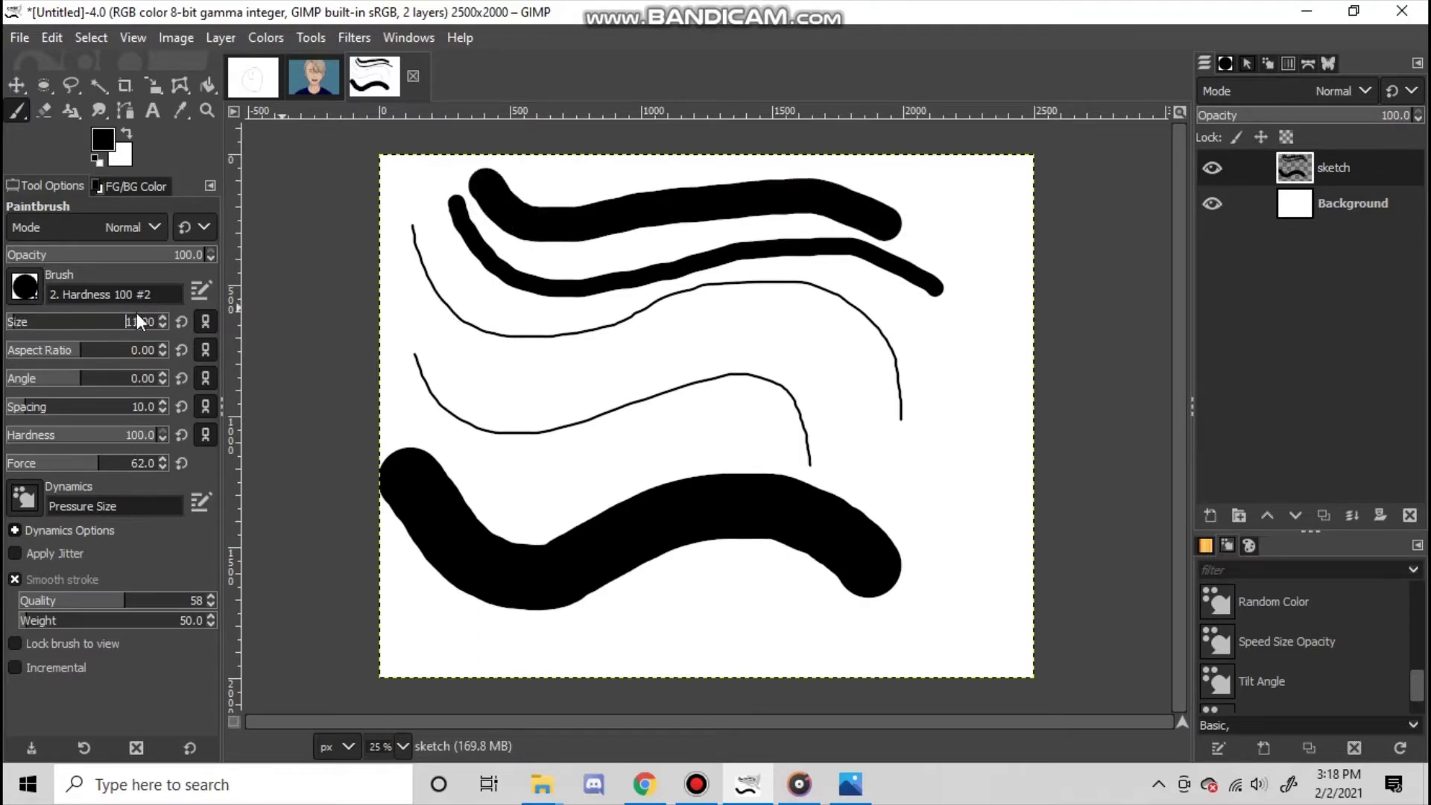
{"action": "left_click", "coordinate": [162, 326]}
{"action": "left_click", "coordinate": [449, 358]}
{"action": "left_click_drag", "start_coordinate": [448, 356], "coordinate": [962, 386]}
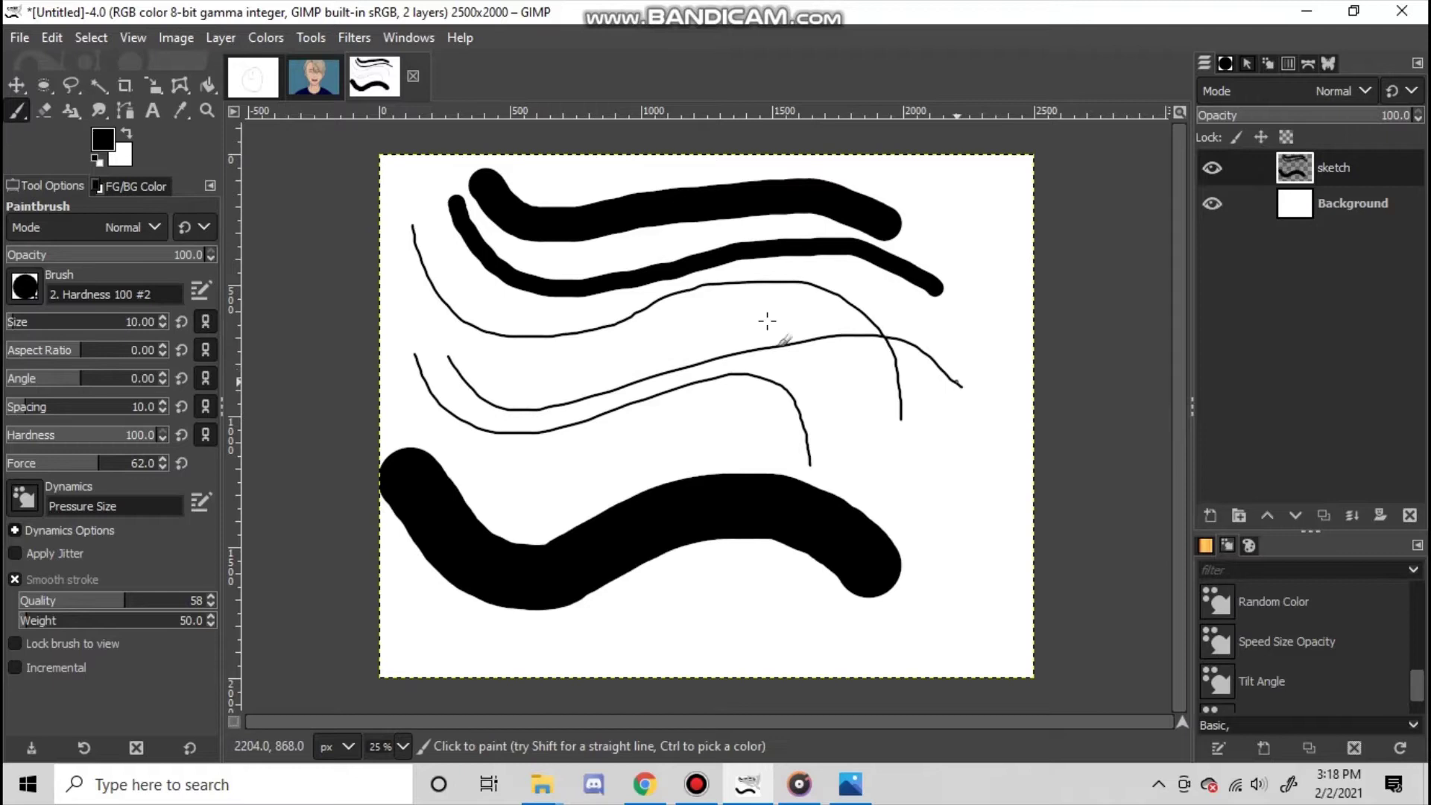
- Undo all six paintbrush strokes one by one with Edit > Undo Paintbrush
{"action": "left_click", "coordinate": [52, 38]}
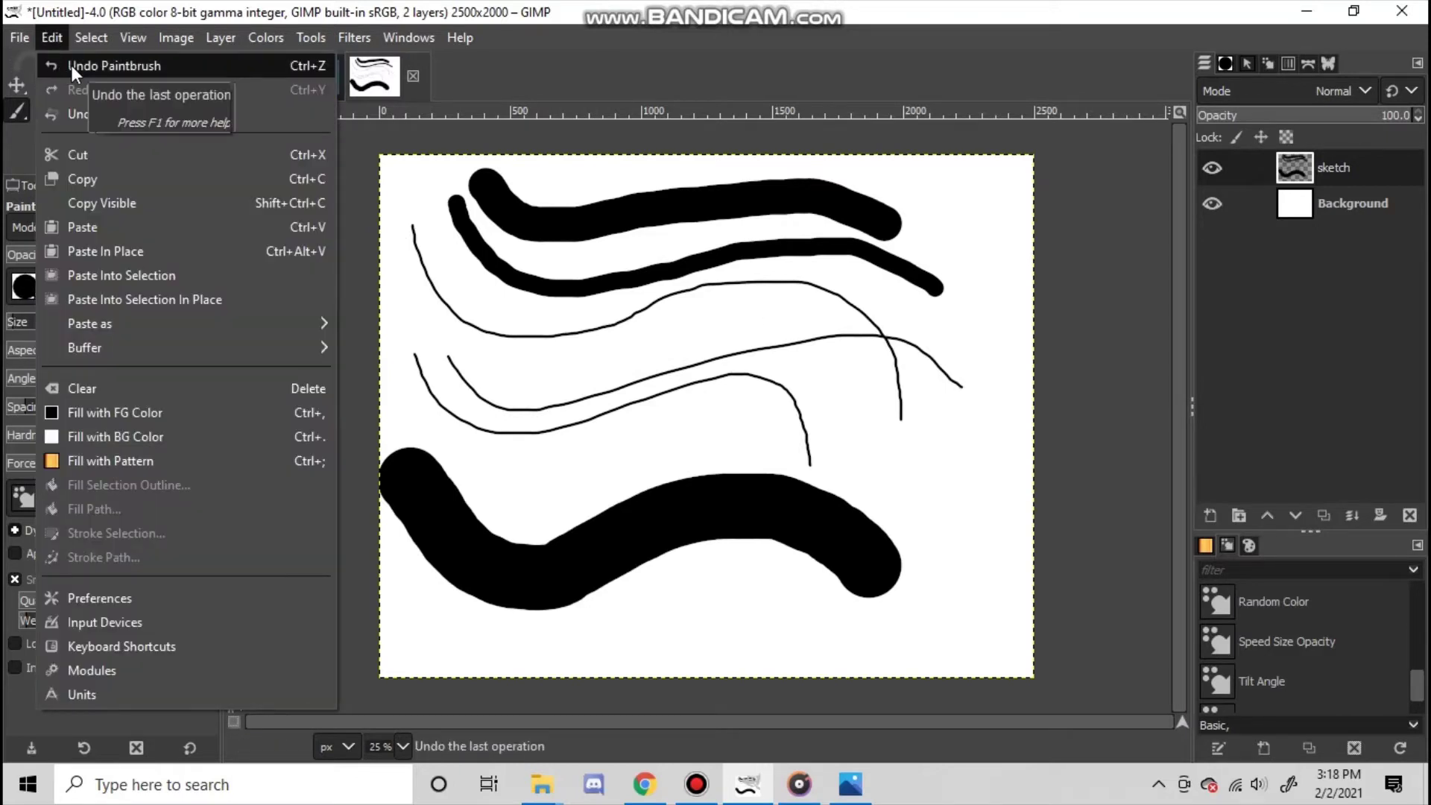
{"action": "left_click", "coordinate": [72, 67]}
{"action": "left_click", "coordinate": [52, 37]}
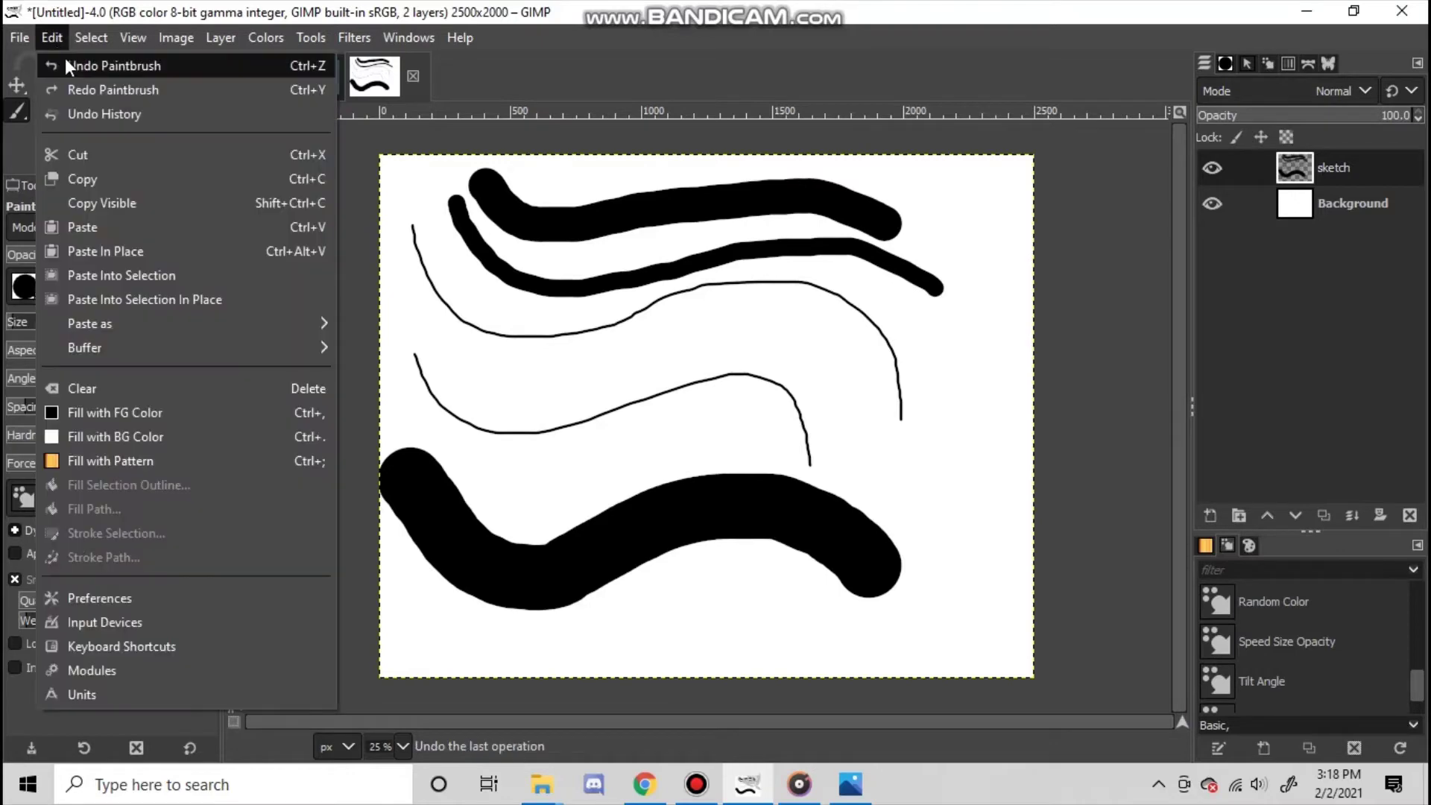
{"action": "left_click", "coordinate": [54, 66]}
{"action": "left_click", "coordinate": [51, 39]}
{"action": "left_click", "coordinate": [54, 64]}
{"action": "left_click", "coordinate": [52, 39]}
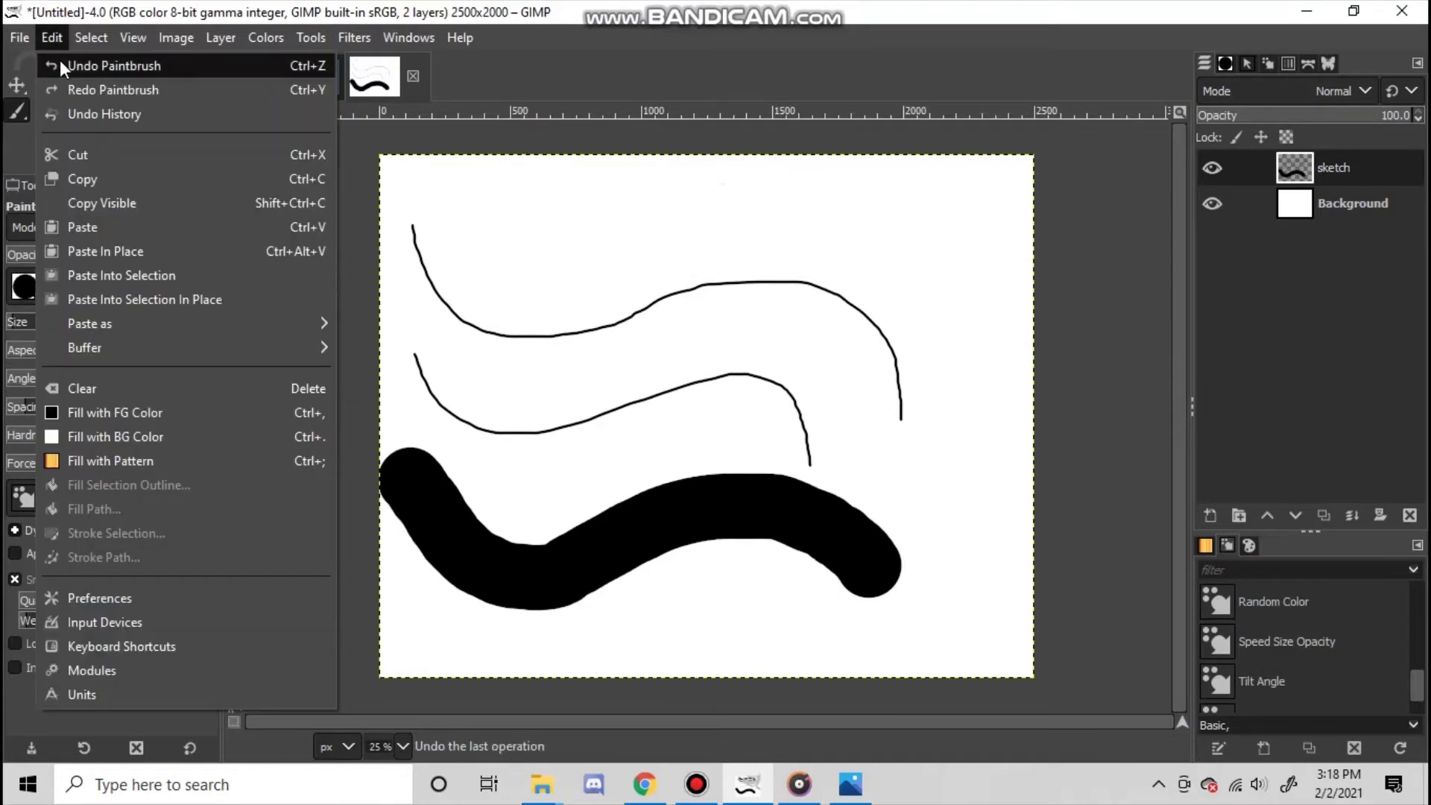
{"action": "left_click", "coordinate": [54, 64]}
{"action": "left_click", "coordinate": [52, 39]}
{"action": "left_click", "coordinate": [58, 66]}
{"action": "left_click", "coordinate": [52, 39]}
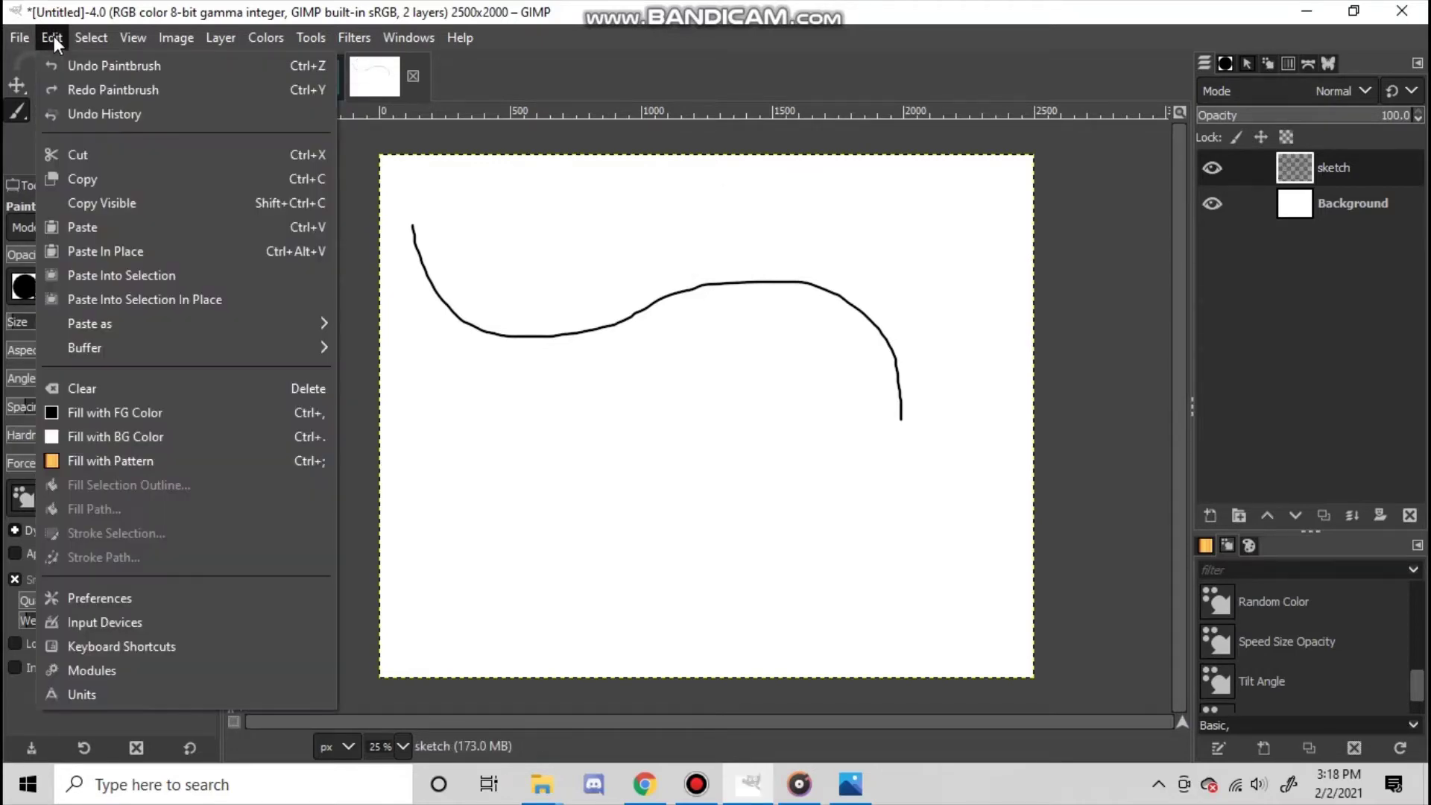
{"action": "left_click", "coordinate": [66, 67]}
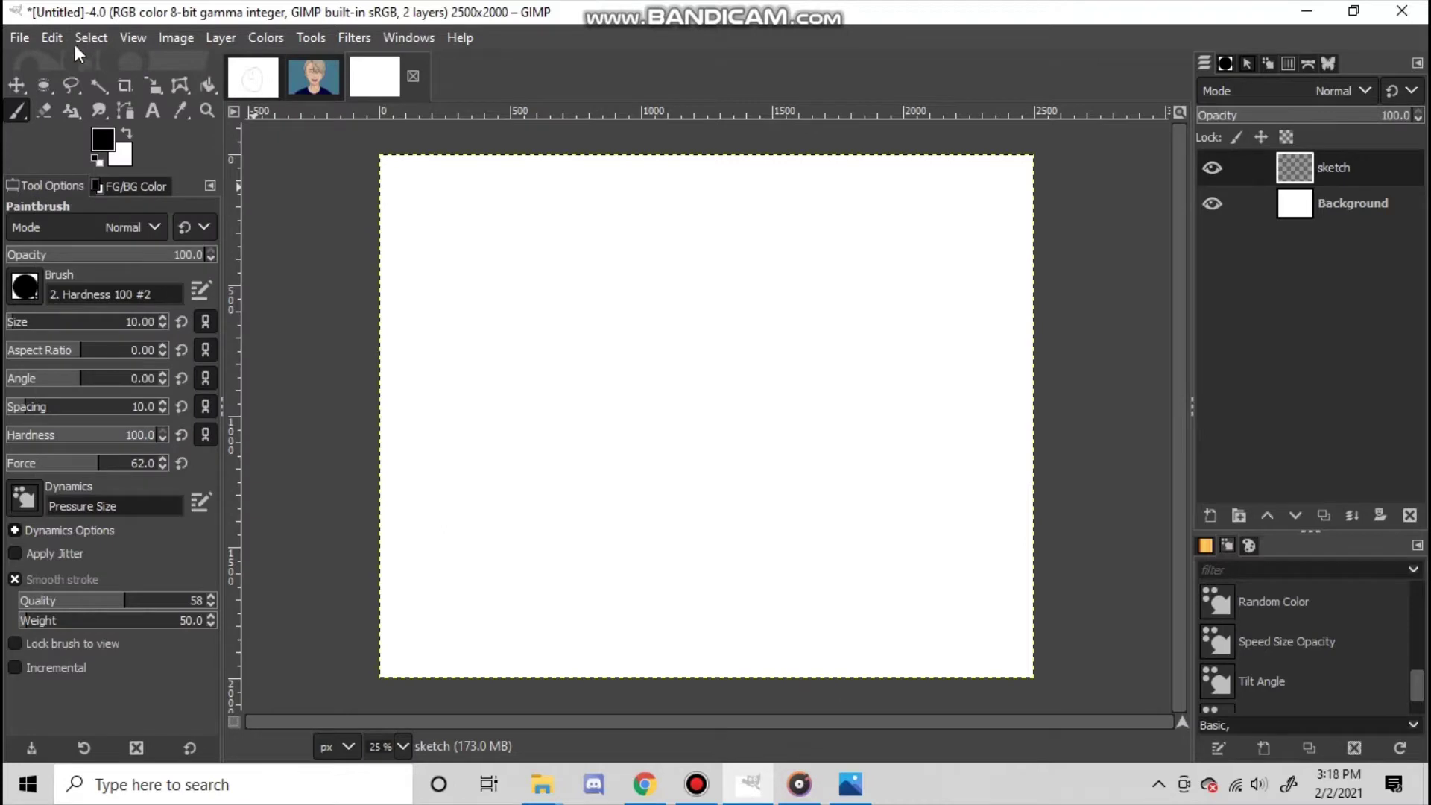
- Try zoom levels 50%, 12.5% and 200%, settling on 100%
{"action": "left_click", "coordinate": [132, 37]}
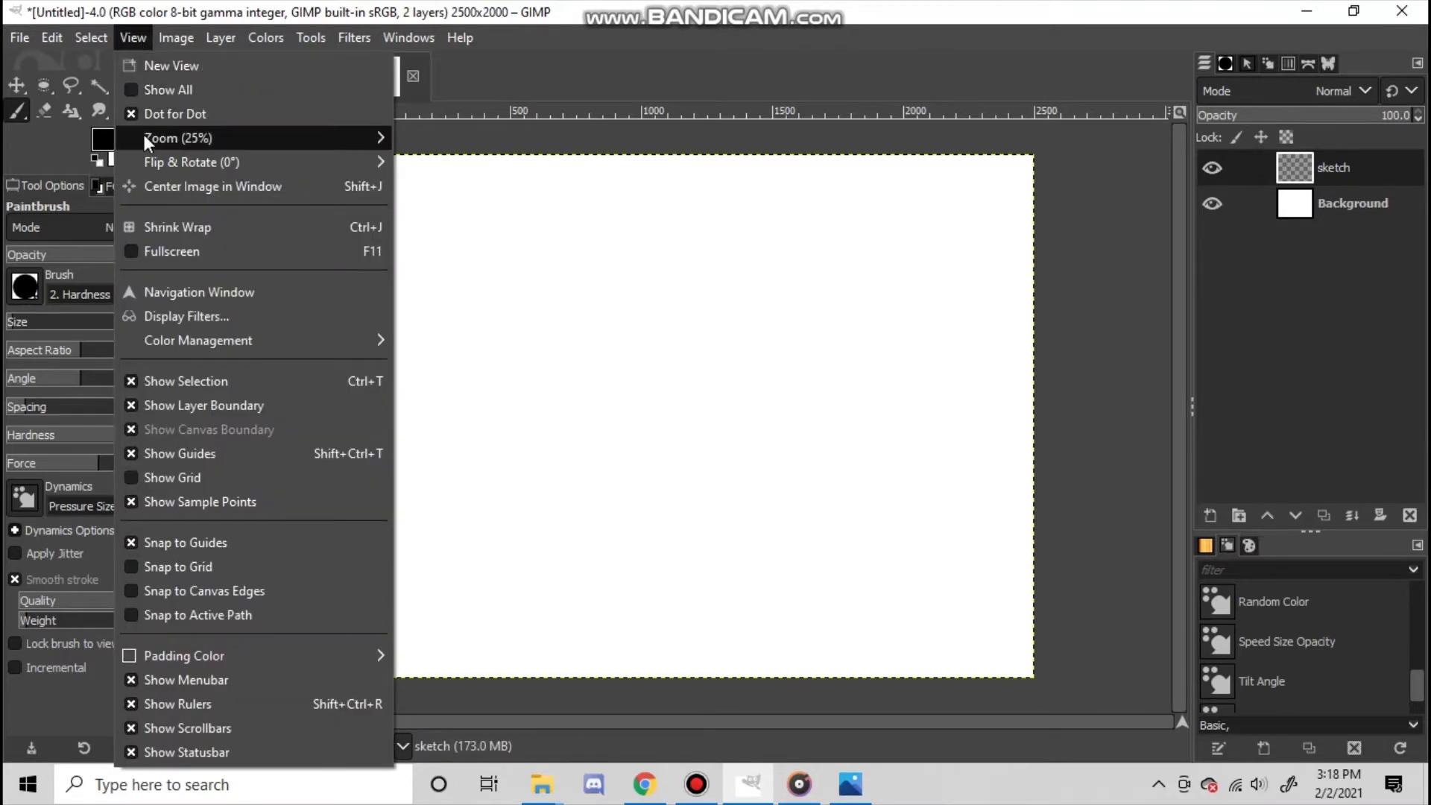
{"action": "mouse_move", "coordinate": [194, 138]}
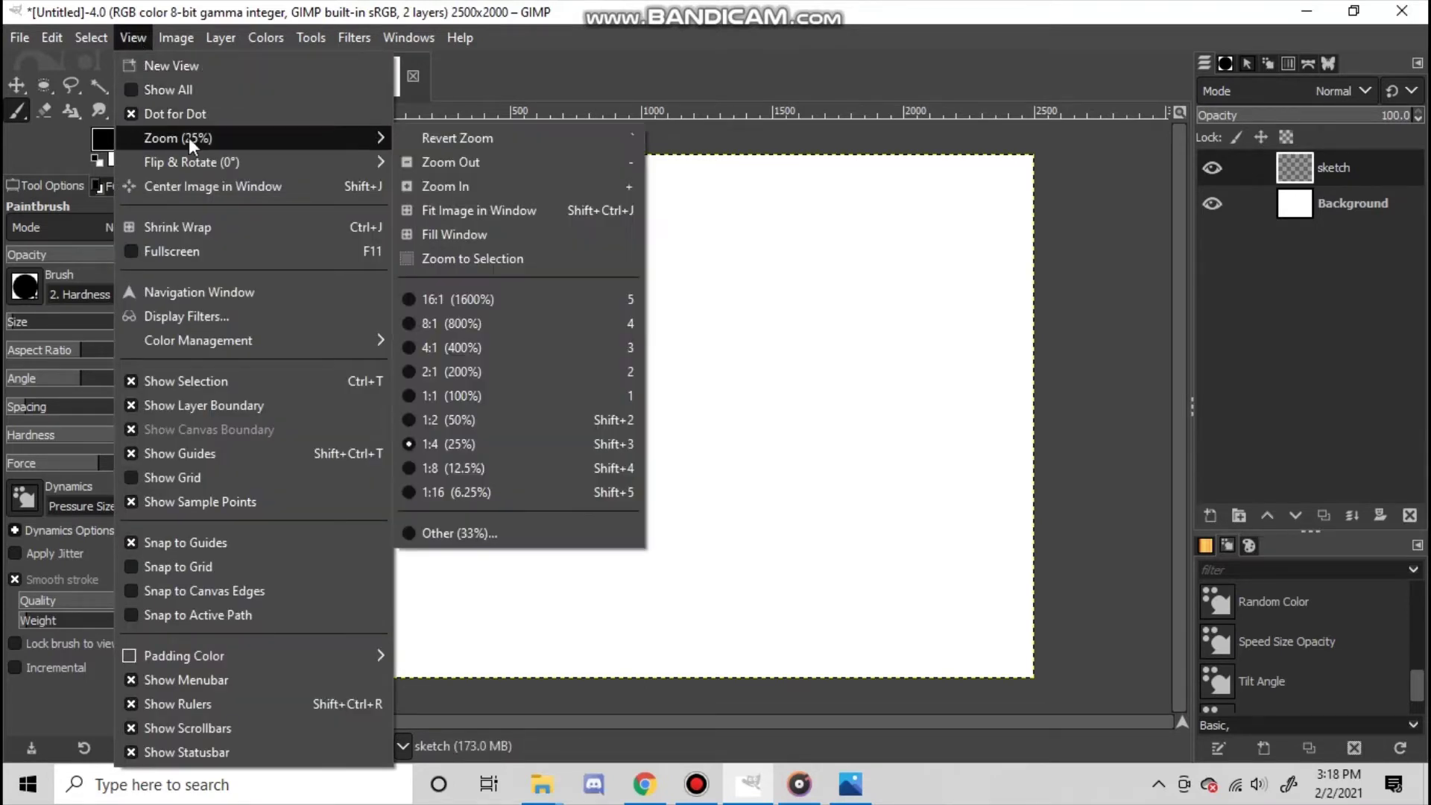
{"action": "left_click", "coordinate": [510, 420]}
{"action": "left_click", "coordinate": [132, 37]}
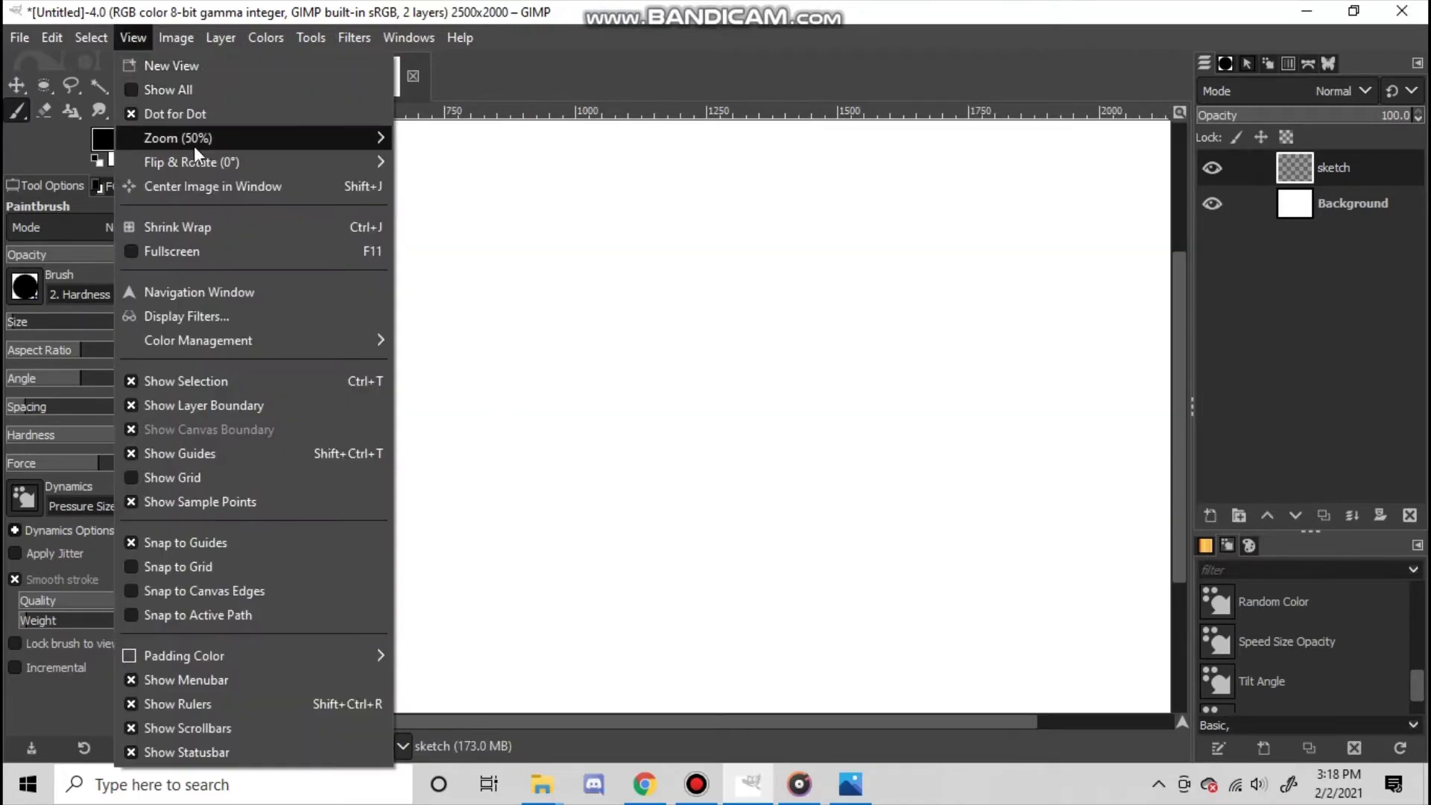
{"action": "mouse_move", "coordinate": [196, 148]}
{"action": "left_click", "coordinate": [498, 475]}
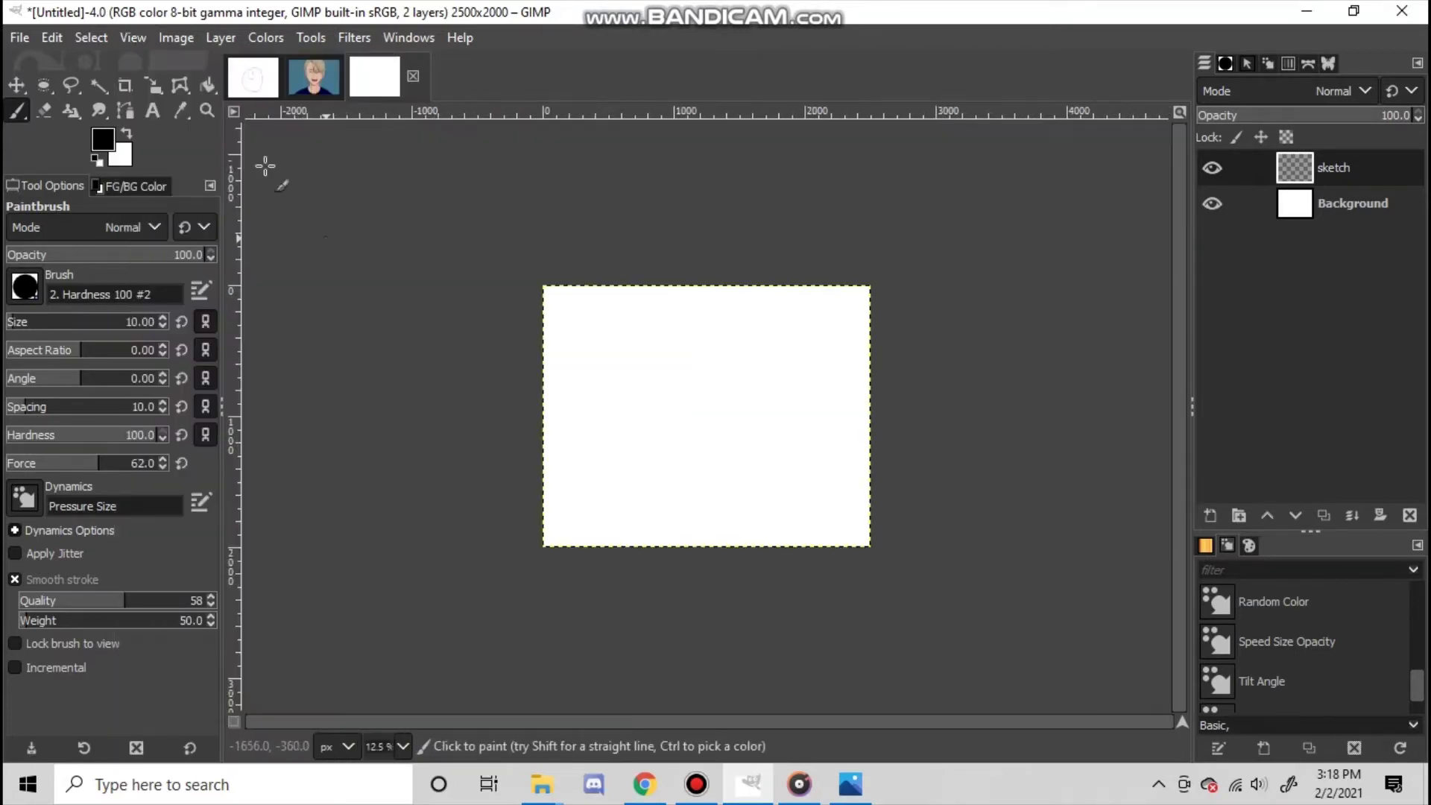
{"action": "left_click", "coordinate": [132, 37]}
{"action": "mouse_move", "coordinate": [194, 138]}
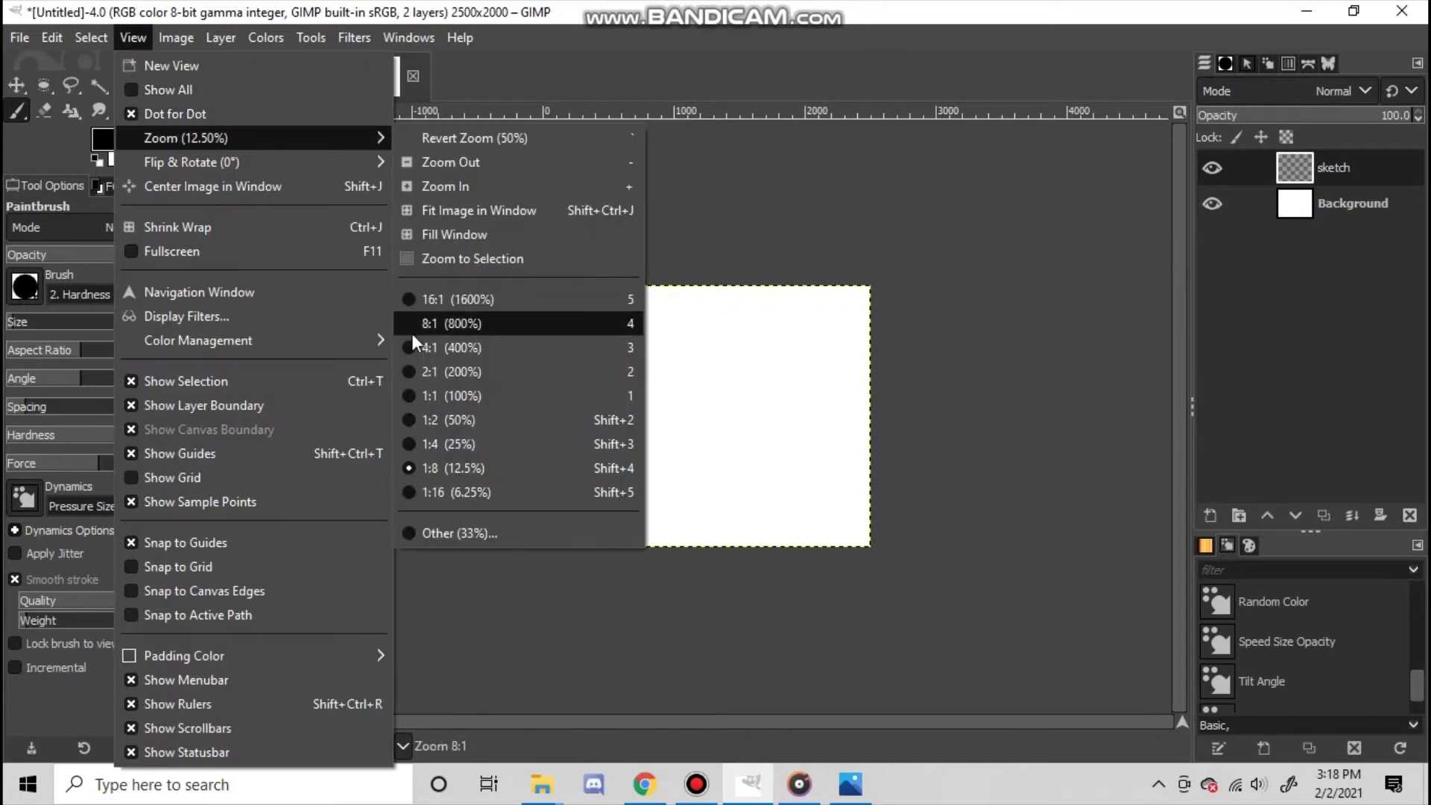
{"action": "left_click", "coordinate": [467, 377]}
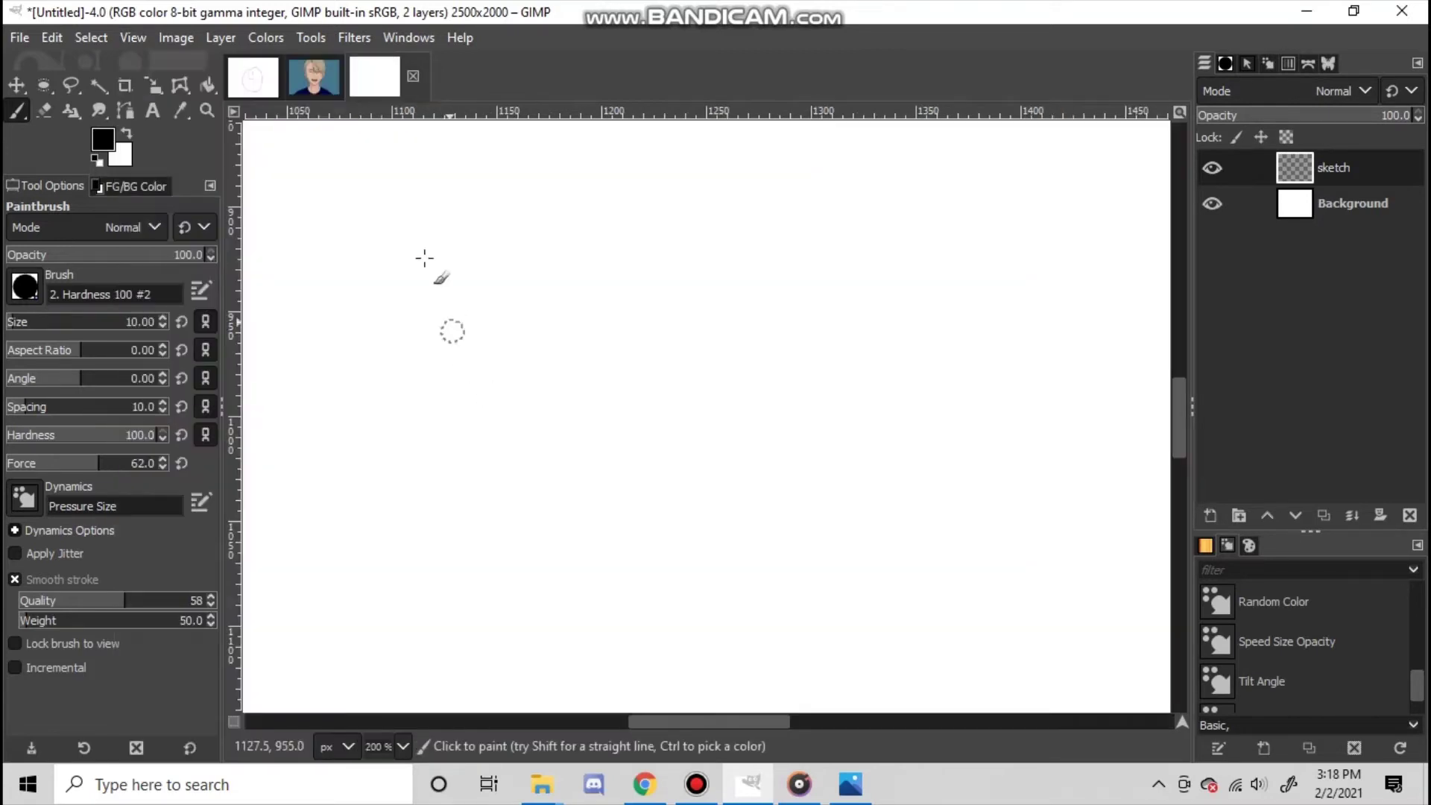
{"action": "left_click", "coordinate": [132, 36]}
{"action": "mouse_move", "coordinate": [217, 138]}
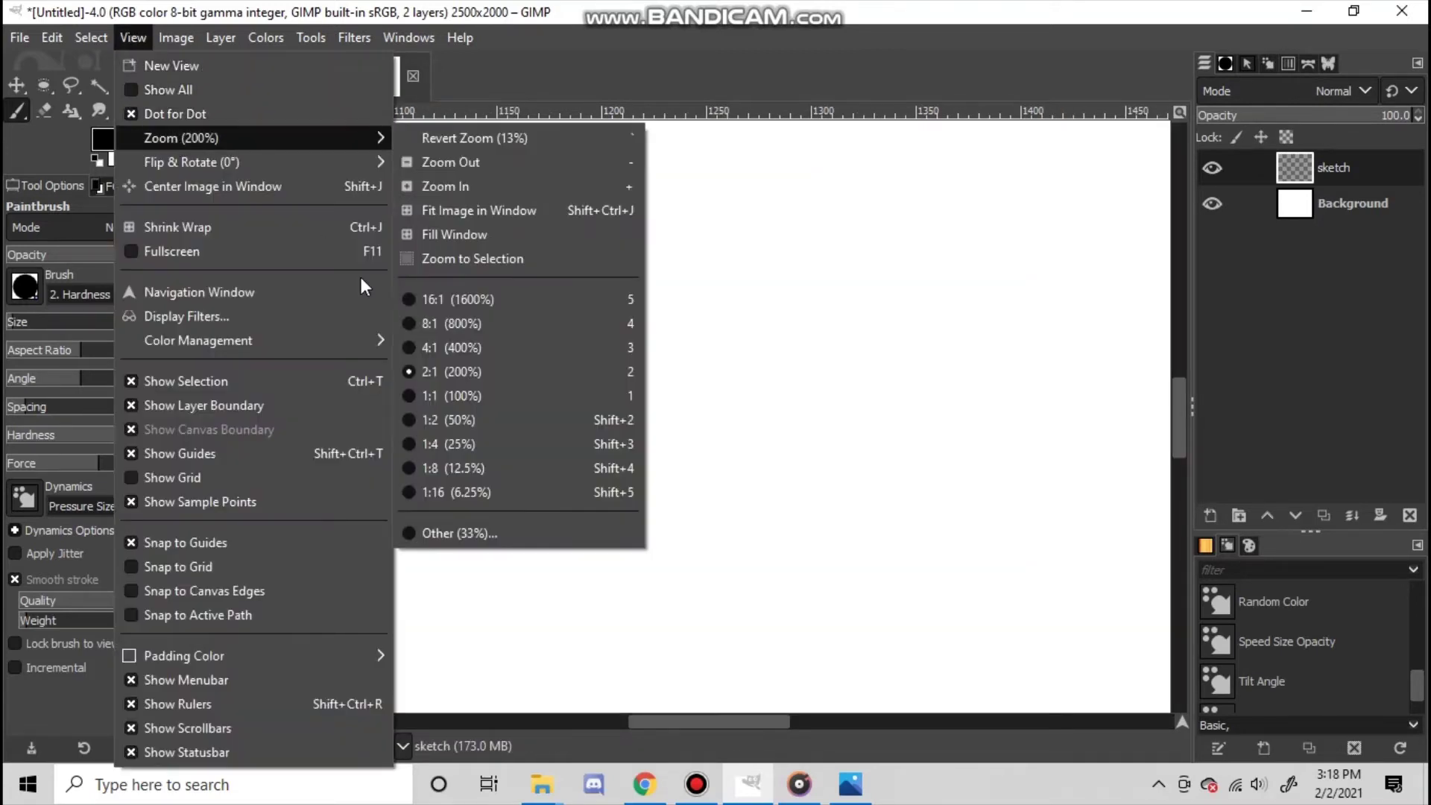
{"action": "left_click", "coordinate": [486, 403]}
- Paint a black vertical line, a slanted stroke and two short dashes
{"action": "mouse_move", "coordinate": [511, 315]}
{"action": "left_mouse_down"}
{"action": "mouse_move", "coordinate": [525, 404]}
{"action": "mouse_move", "coordinate": [570, 395]}
{"action": "mouse_move", "coordinate": [540, 433]}
{"action": "mouse_move", "coordinate": [559, 461]}
{"action": "mouse_move", "coordinate": [572, 432]}
{"action": "left_mouse_up"}
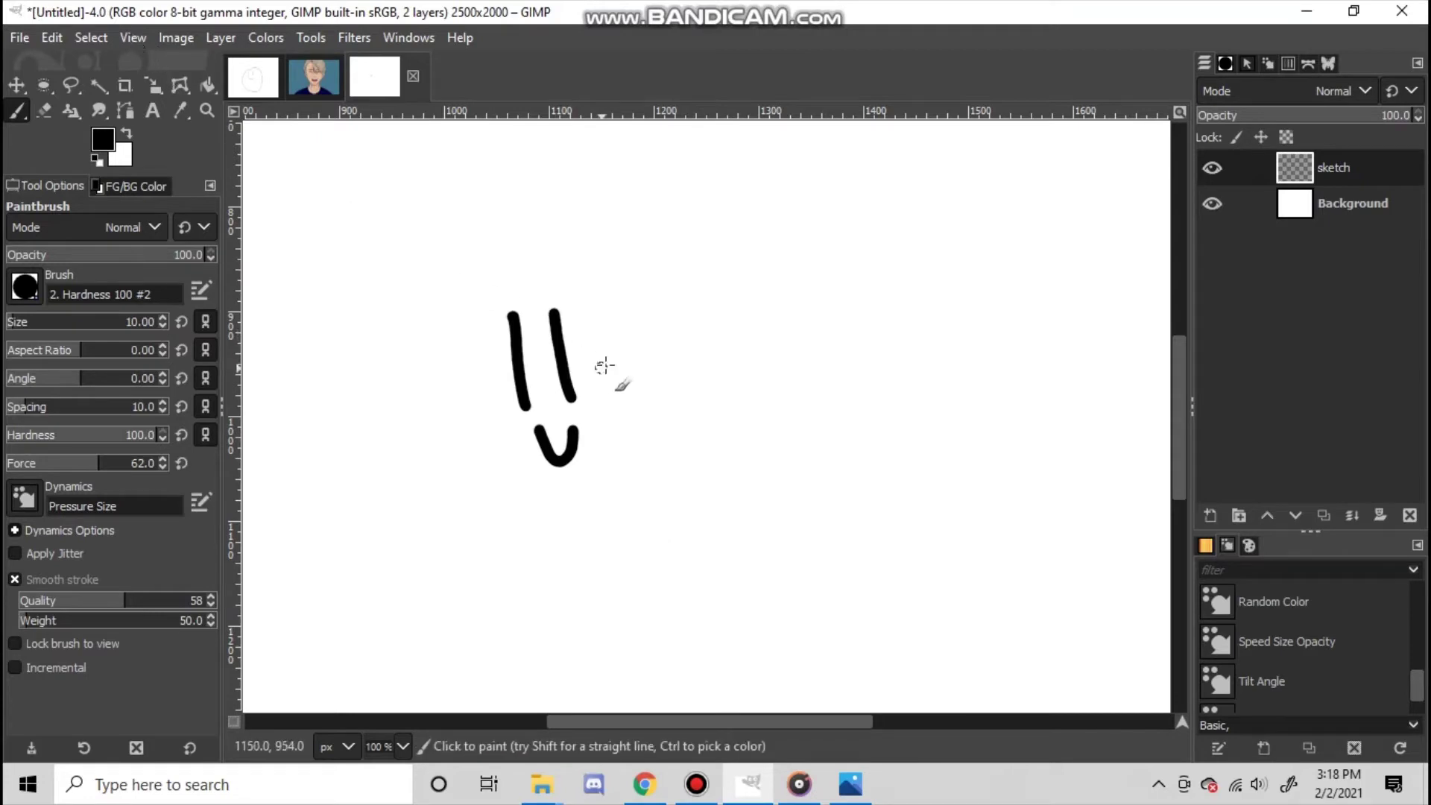
{"action": "mouse_move", "coordinate": [616, 347]}
{"action": "left_mouse_down"}
{"action": "mouse_move", "coordinate": [601, 368]}
{"action": "mouse_move", "coordinate": [635, 384]}
{"action": "mouse_move", "coordinate": [626, 398]}
{"action": "left_mouse_up"}
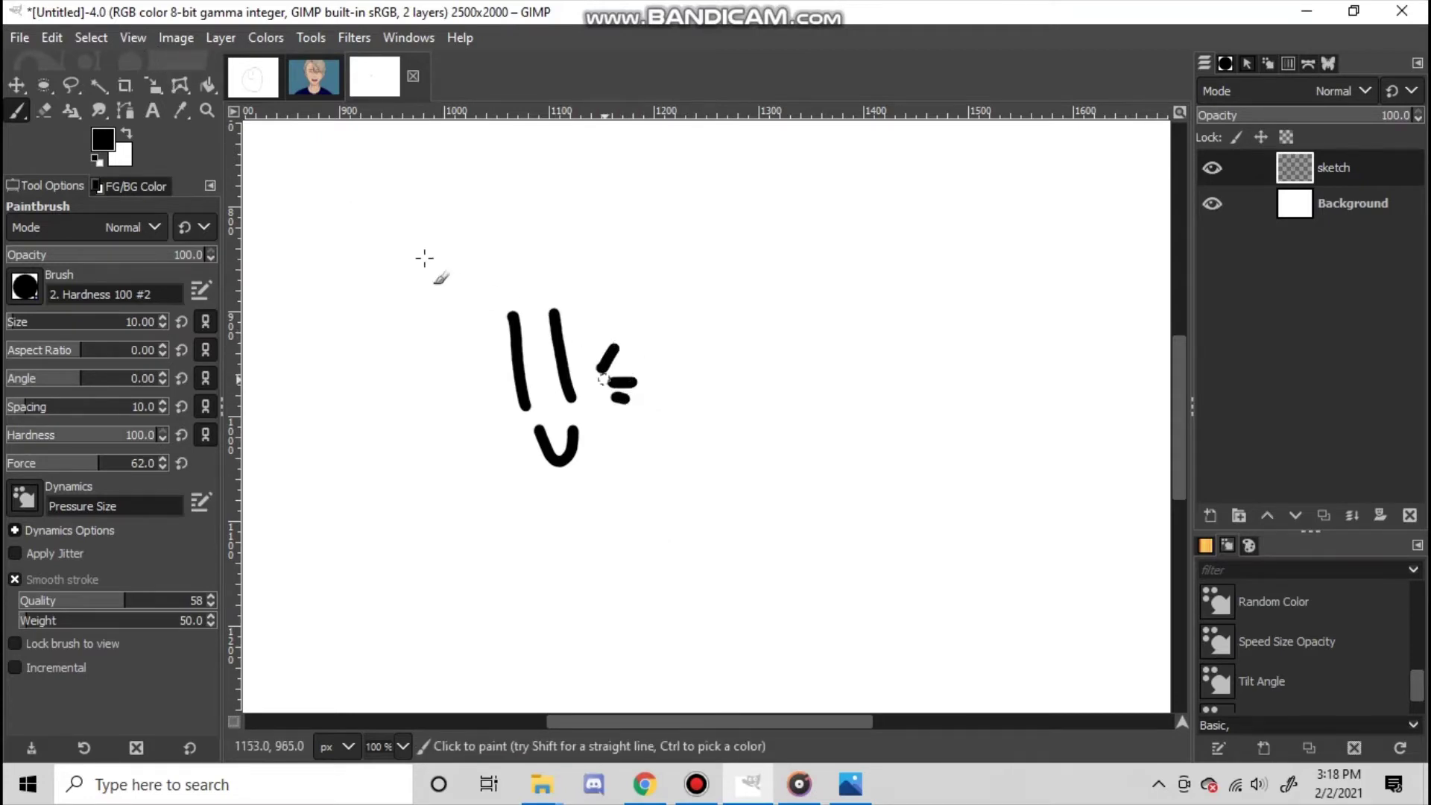
{"action": "left_click", "coordinate": [135, 39]}
{"action": "mouse_move", "coordinate": [365, 138]}
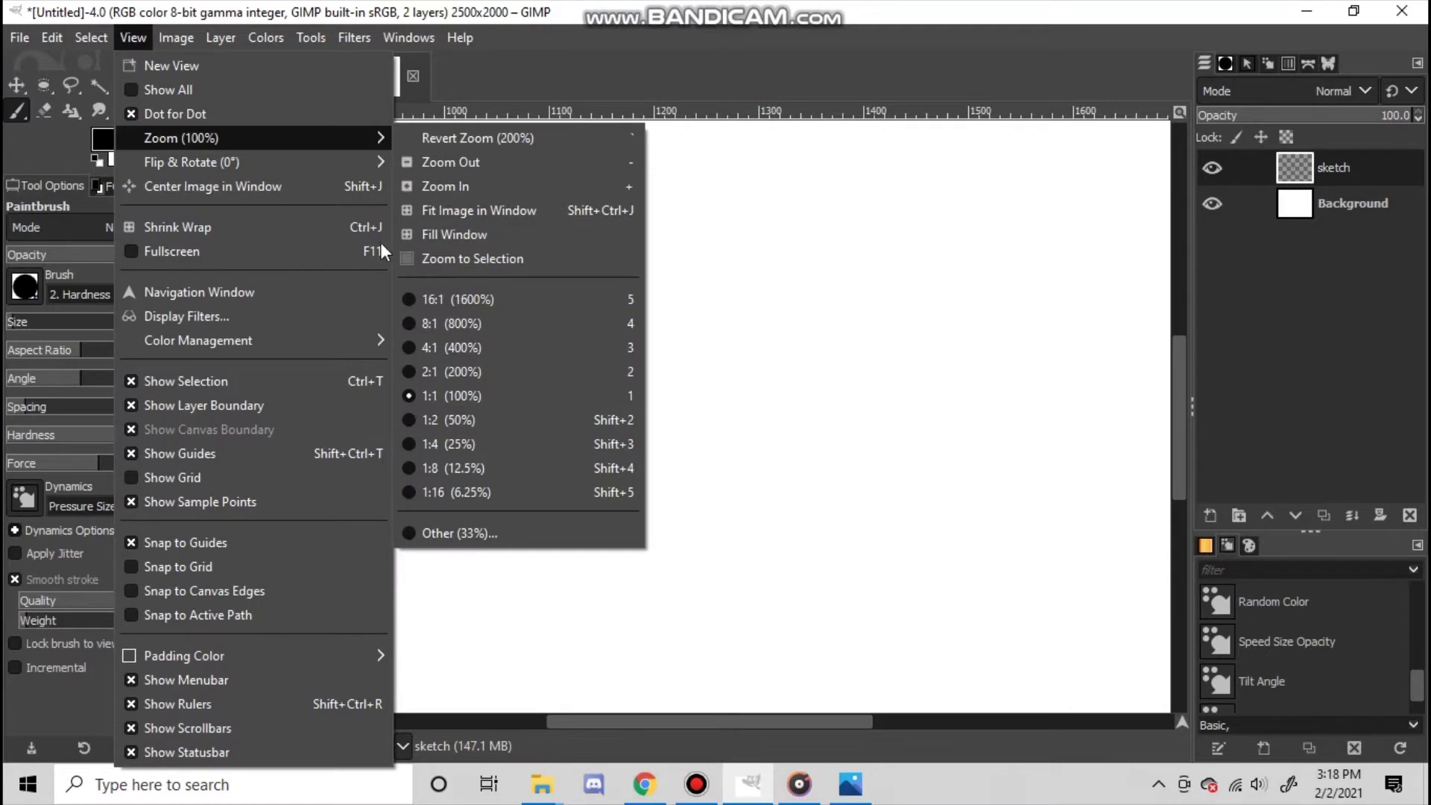
- Fit the image in the window and draw a rough black circle around the marks
{"action": "left_click", "coordinate": [479, 213]}
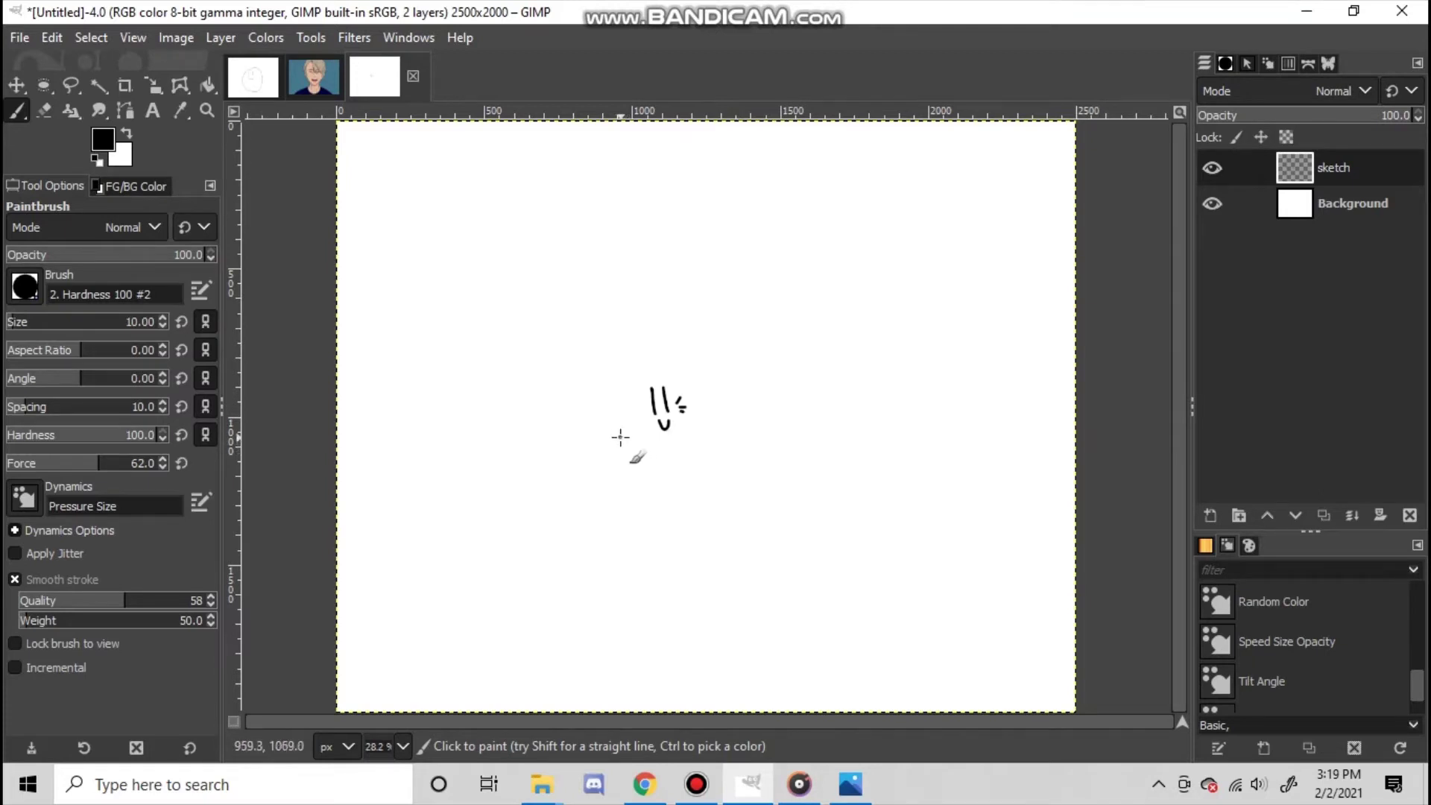
{"action": "mouse_move", "coordinate": [619, 437]}
{"action": "left_mouse_down"}
{"action": "mouse_move", "coordinate": [614, 396]}
{"action": "mouse_move", "coordinate": [653, 347]}
{"action": "mouse_move", "coordinate": [741, 401]}
{"action": "mouse_move", "coordinate": [704, 473]}
{"action": "mouse_move", "coordinate": [636, 472]}
{"action": "mouse_move", "coordinate": [620, 437]}
{"action": "left_mouse_up"}
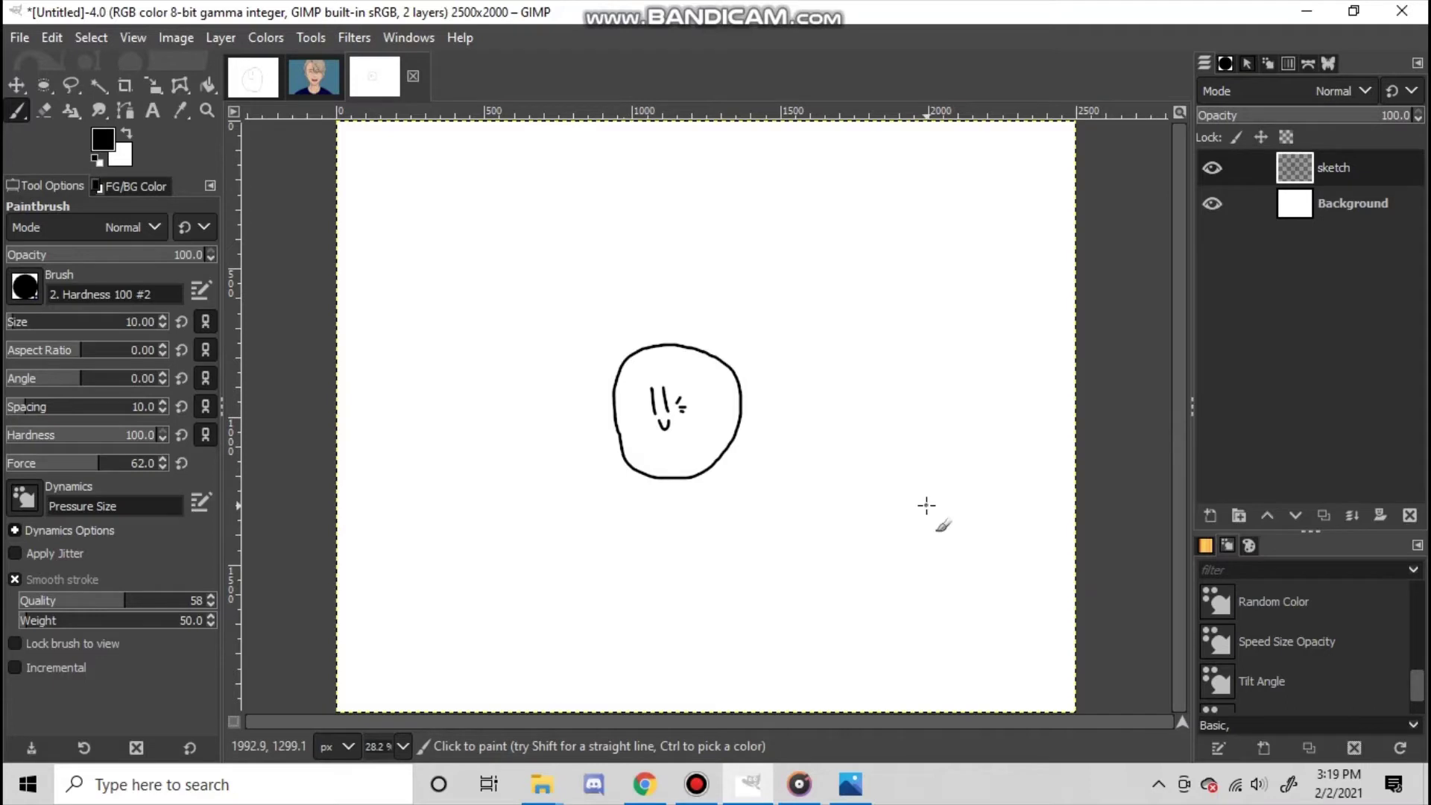
- Flip the view horizontally and then vertically with View > Flip & Rotate
{"action": "left_click", "coordinate": [140, 38]}
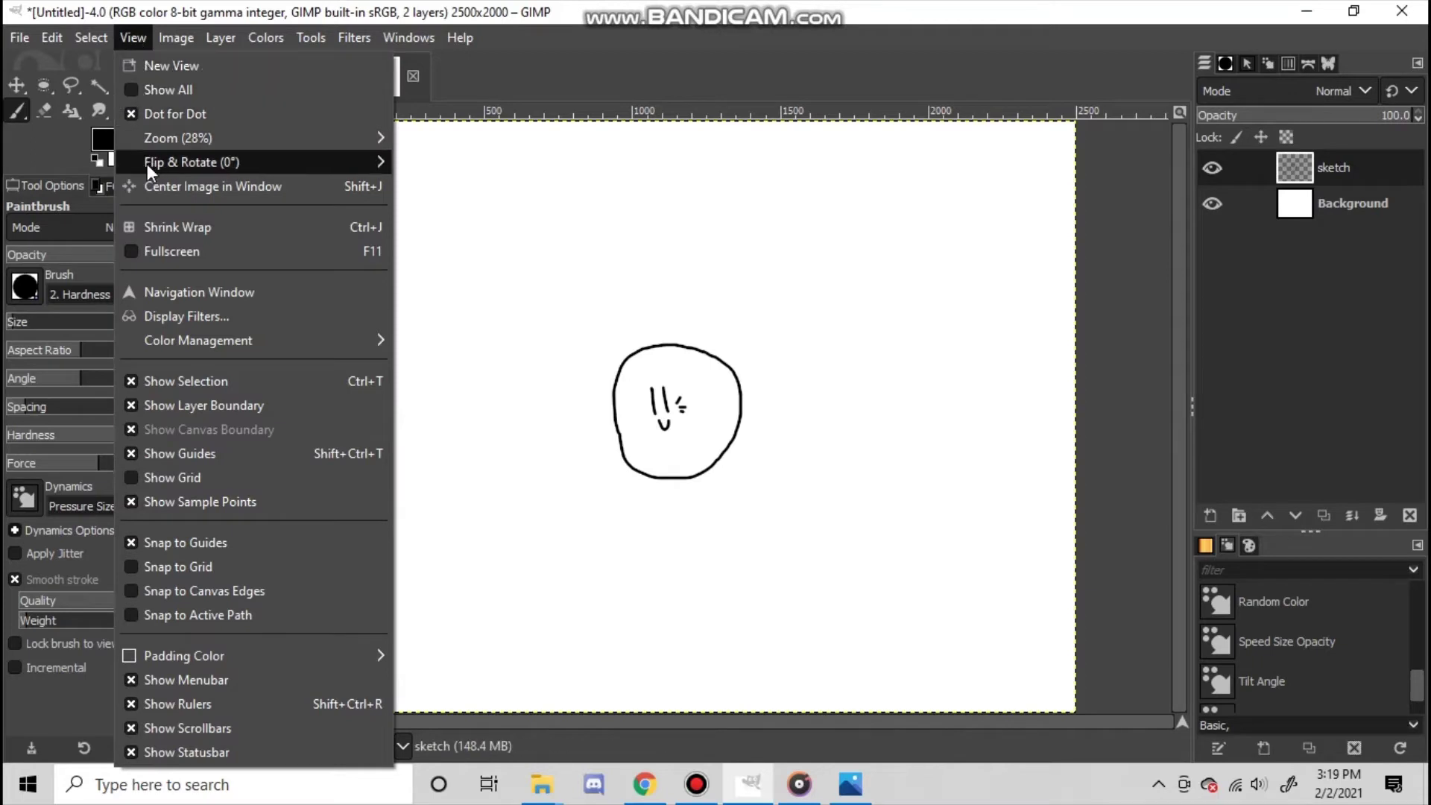
{"action": "mouse_move", "coordinate": [216, 170]}
{"action": "left_click", "coordinate": [454, 196]}
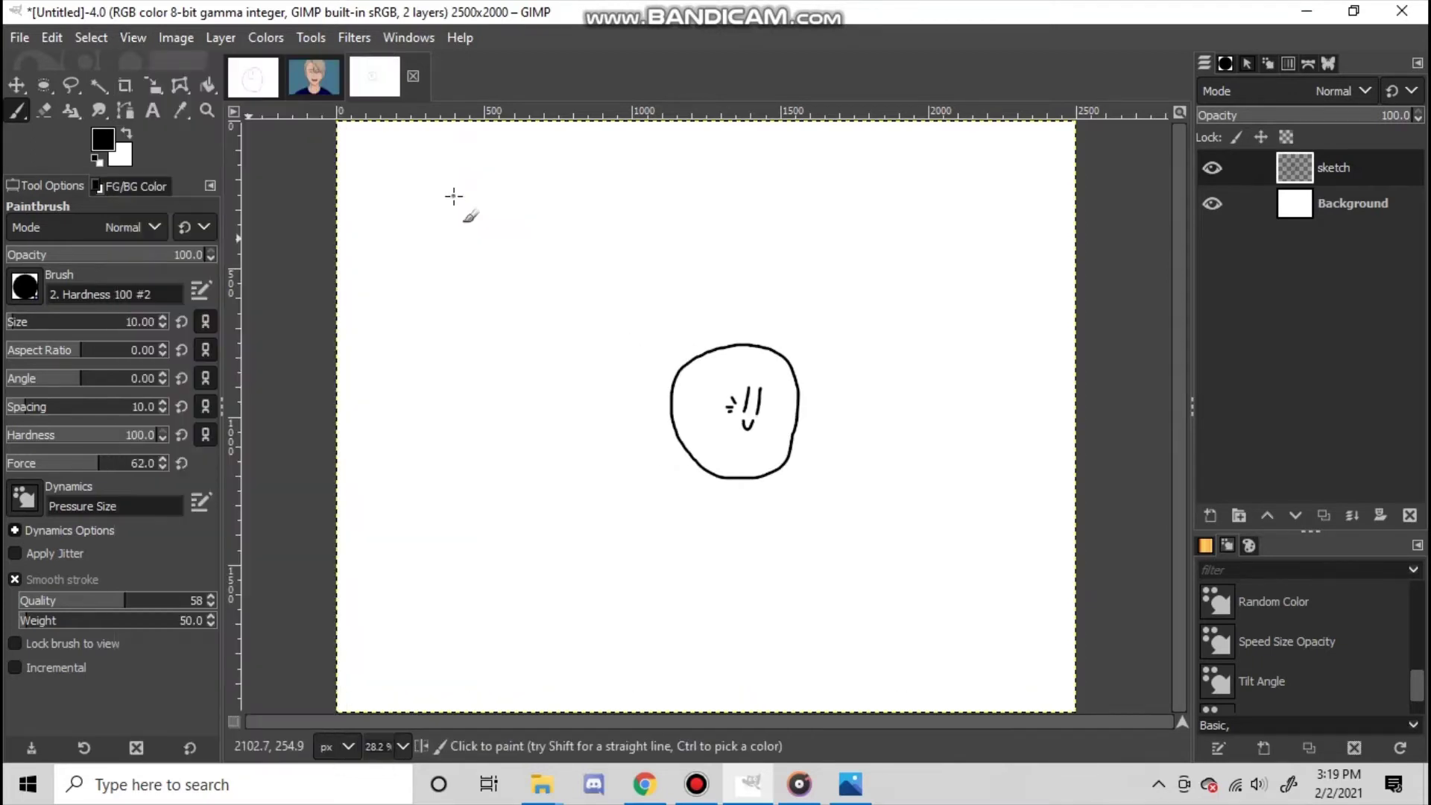
{"action": "left_click", "coordinate": [142, 40]}
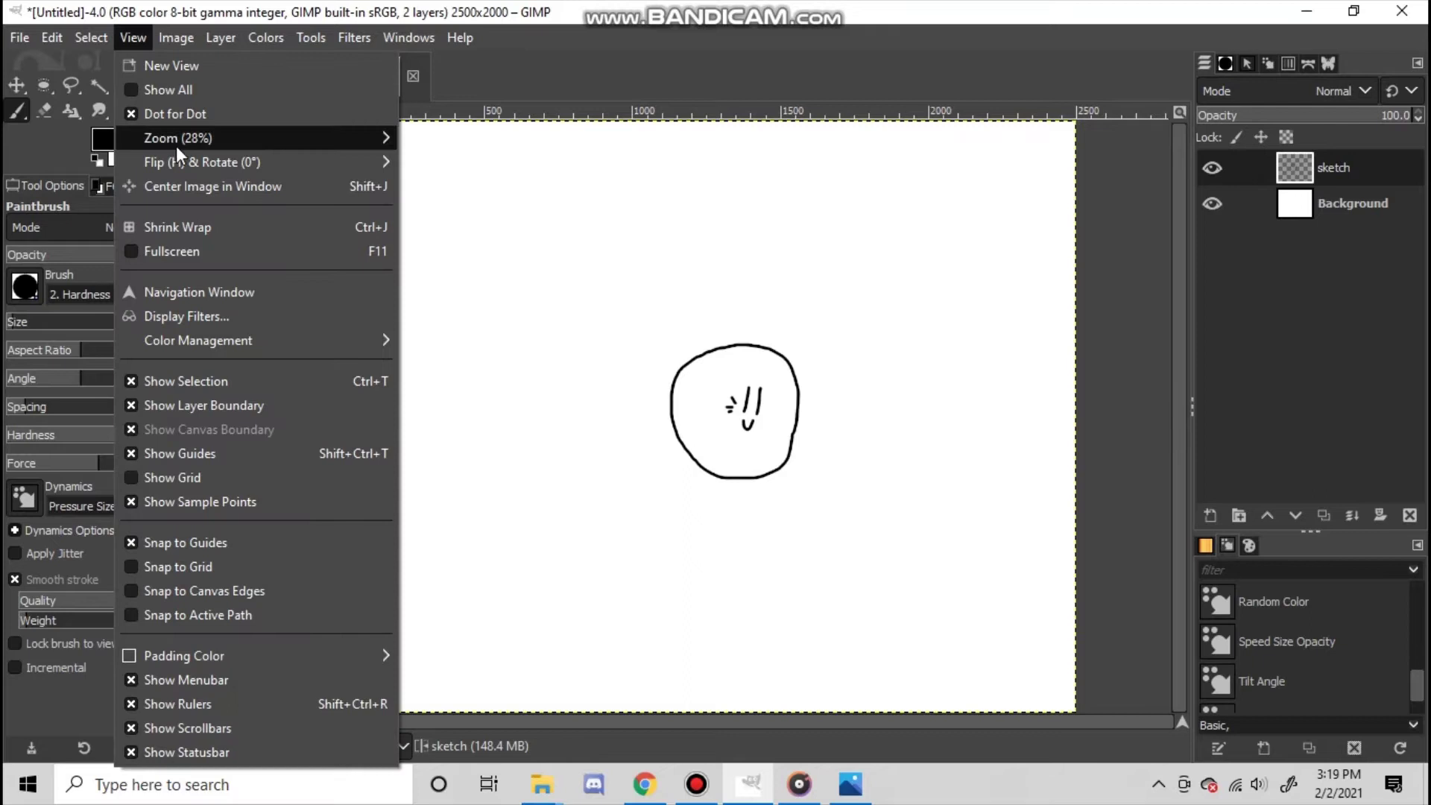
{"action": "mouse_move", "coordinate": [185, 161]}
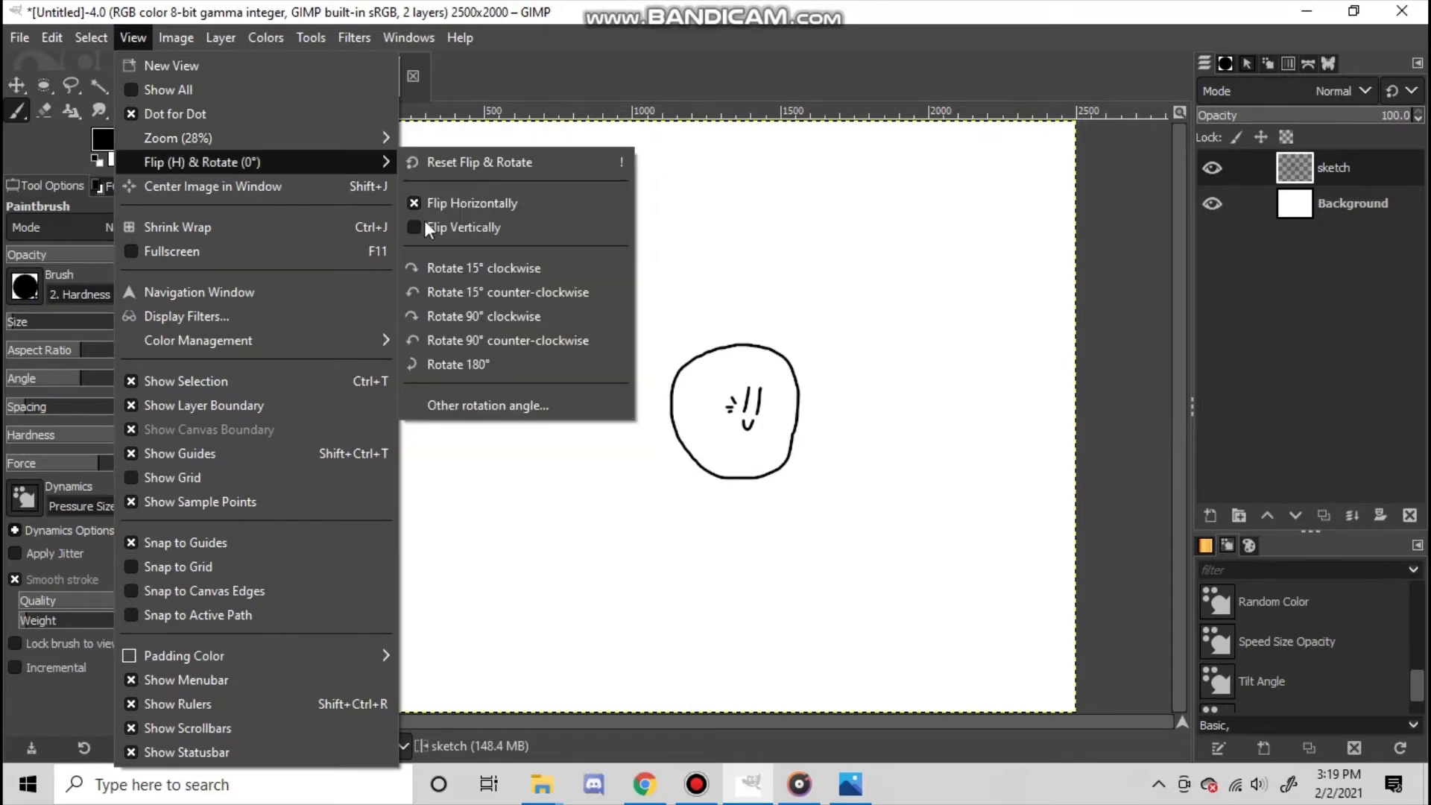
{"action": "left_click", "coordinate": [476, 223]}
- Turn off both the vertical and horizontal view flips again
{"action": "left_click", "coordinate": [123, 38]}
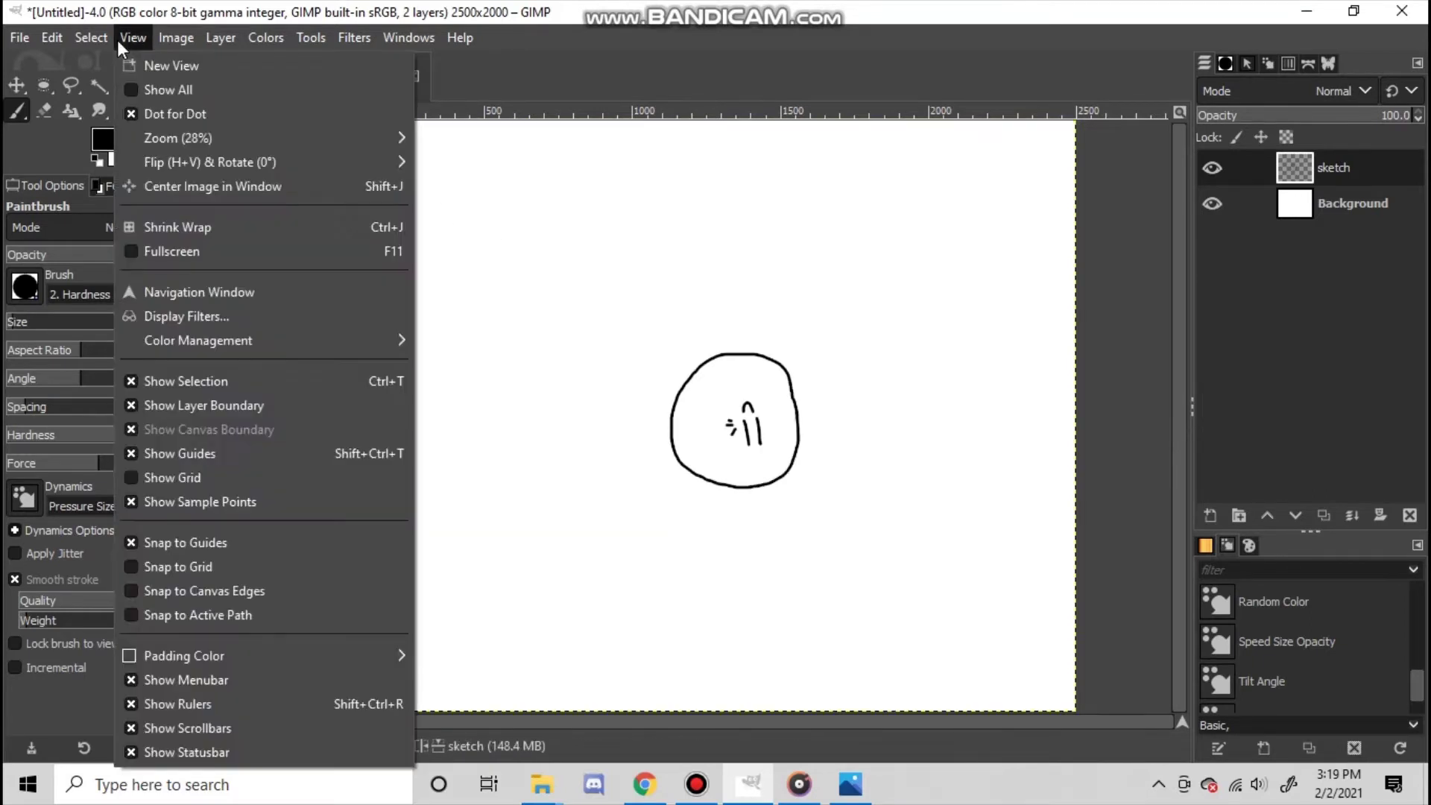
{"action": "mouse_move", "coordinate": [200, 162]}
{"action": "left_click", "coordinate": [449, 222]}
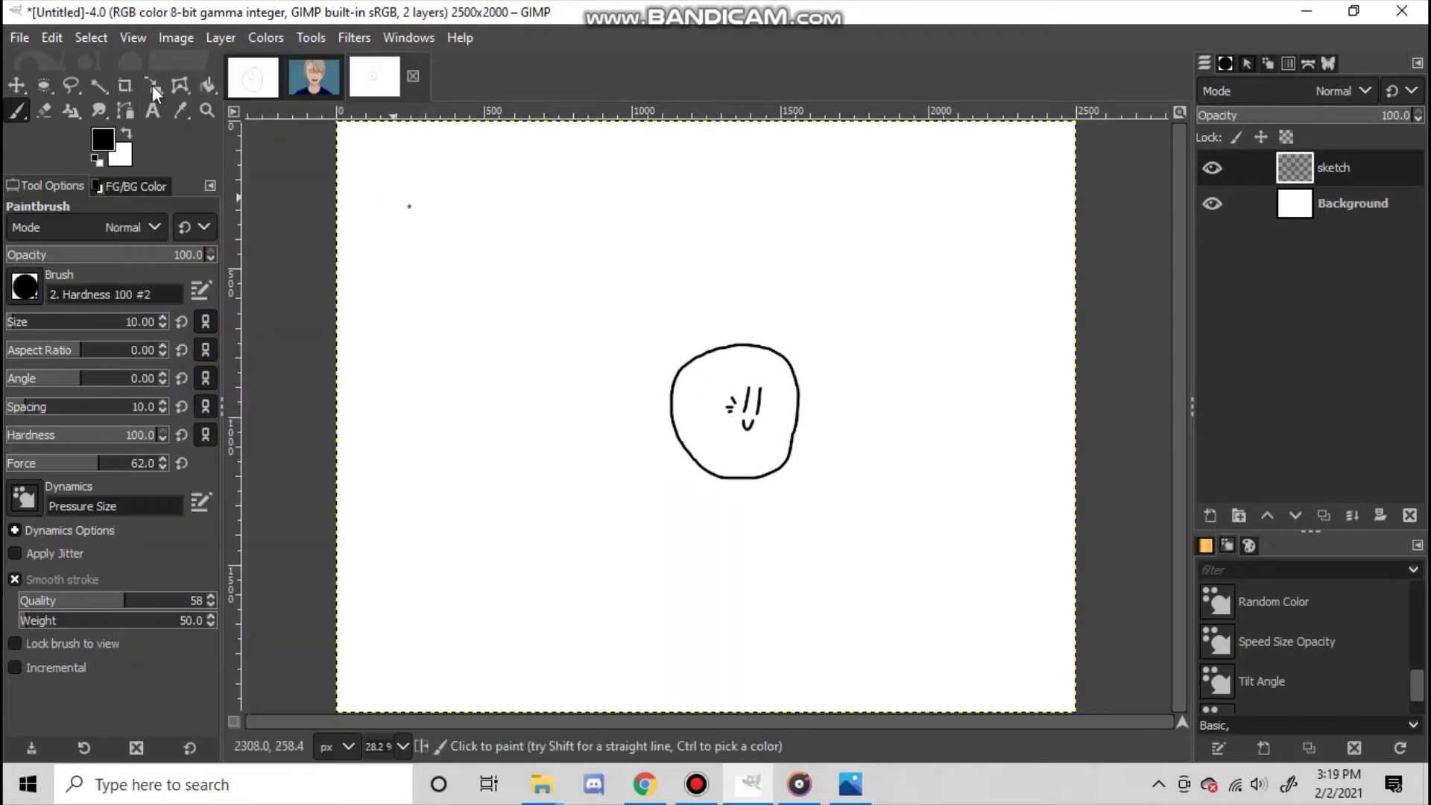
{"action": "left_click", "coordinate": [134, 38]}
{"action": "mouse_move", "coordinate": [258, 163]}
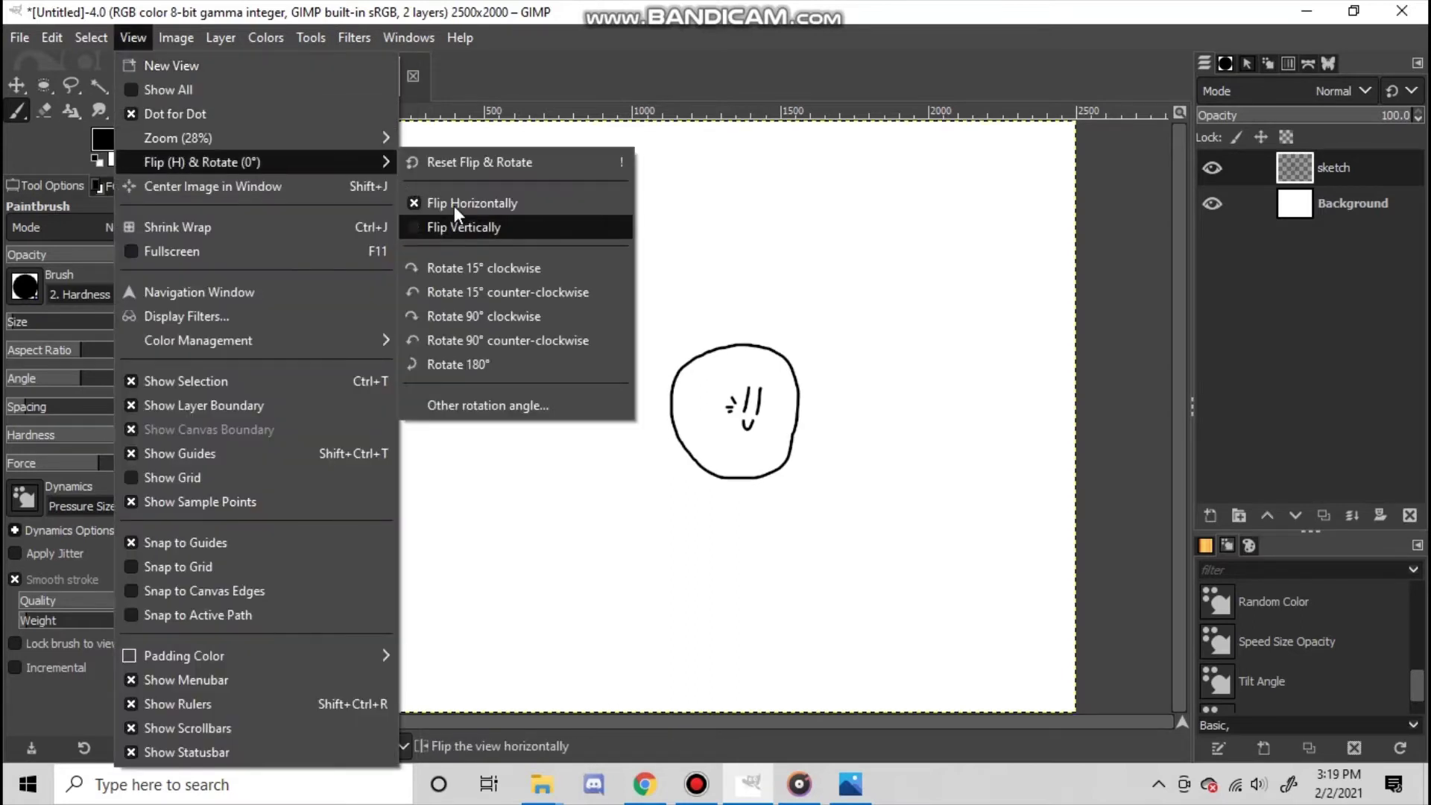
{"action": "left_click", "coordinate": [454, 206]}
- Bucket Fill inside the circle with black and zoom to 100%
{"action": "left_click", "coordinate": [209, 82]}
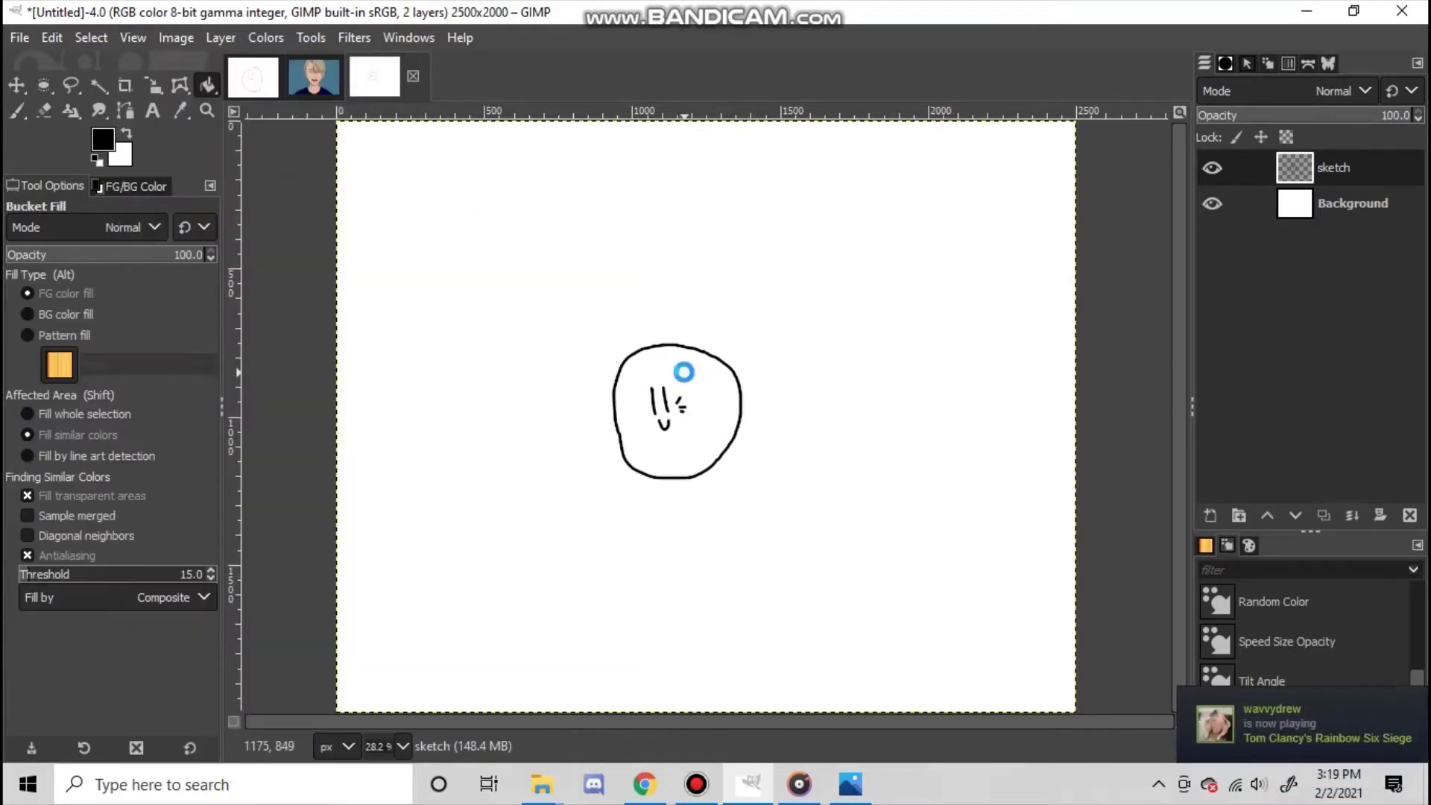
{"action": "left_click", "coordinate": [682, 373]}
{"action": "left_click", "coordinate": [134, 38]}
{"action": "mouse_move", "coordinate": [201, 146]}
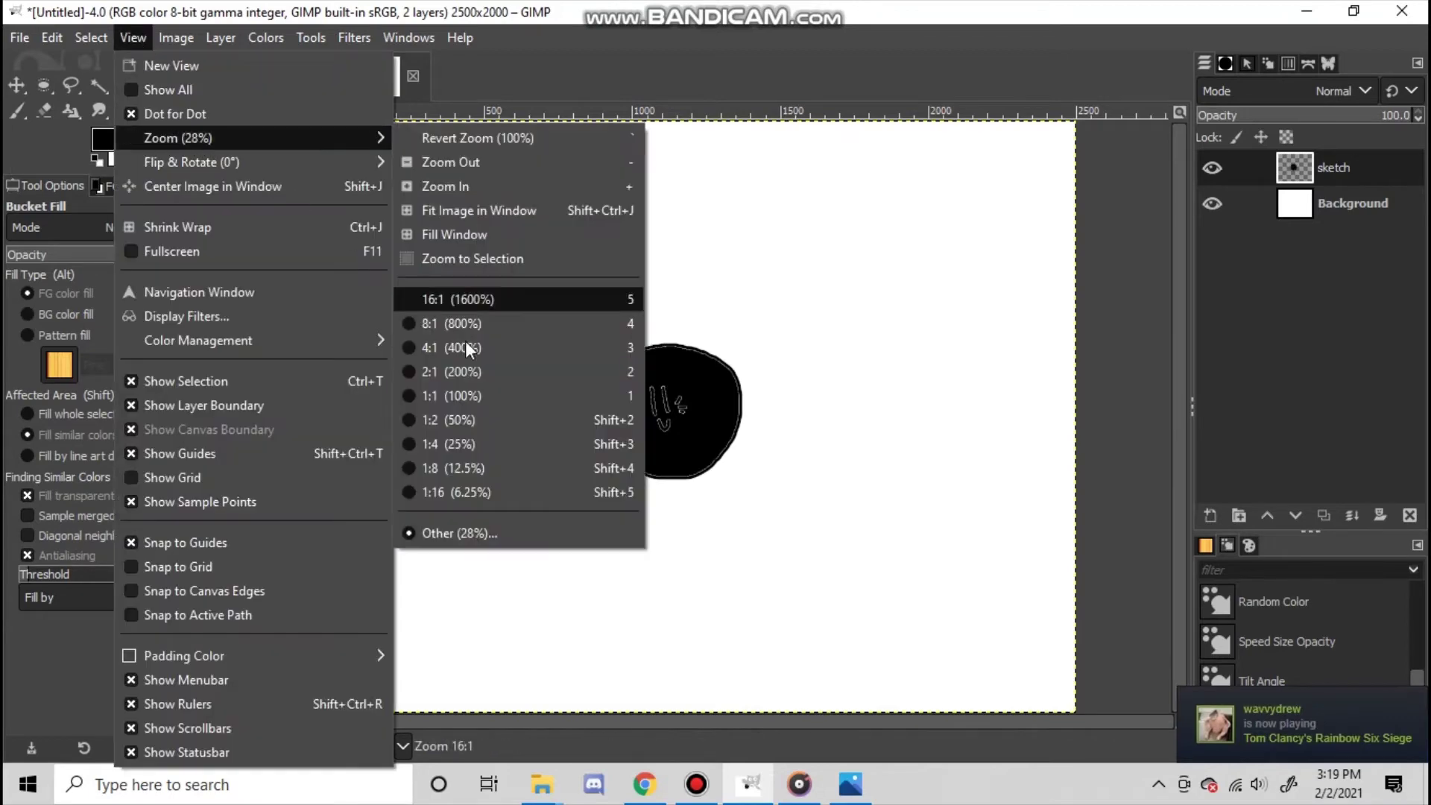
{"action": "left_click", "coordinate": [465, 396]}
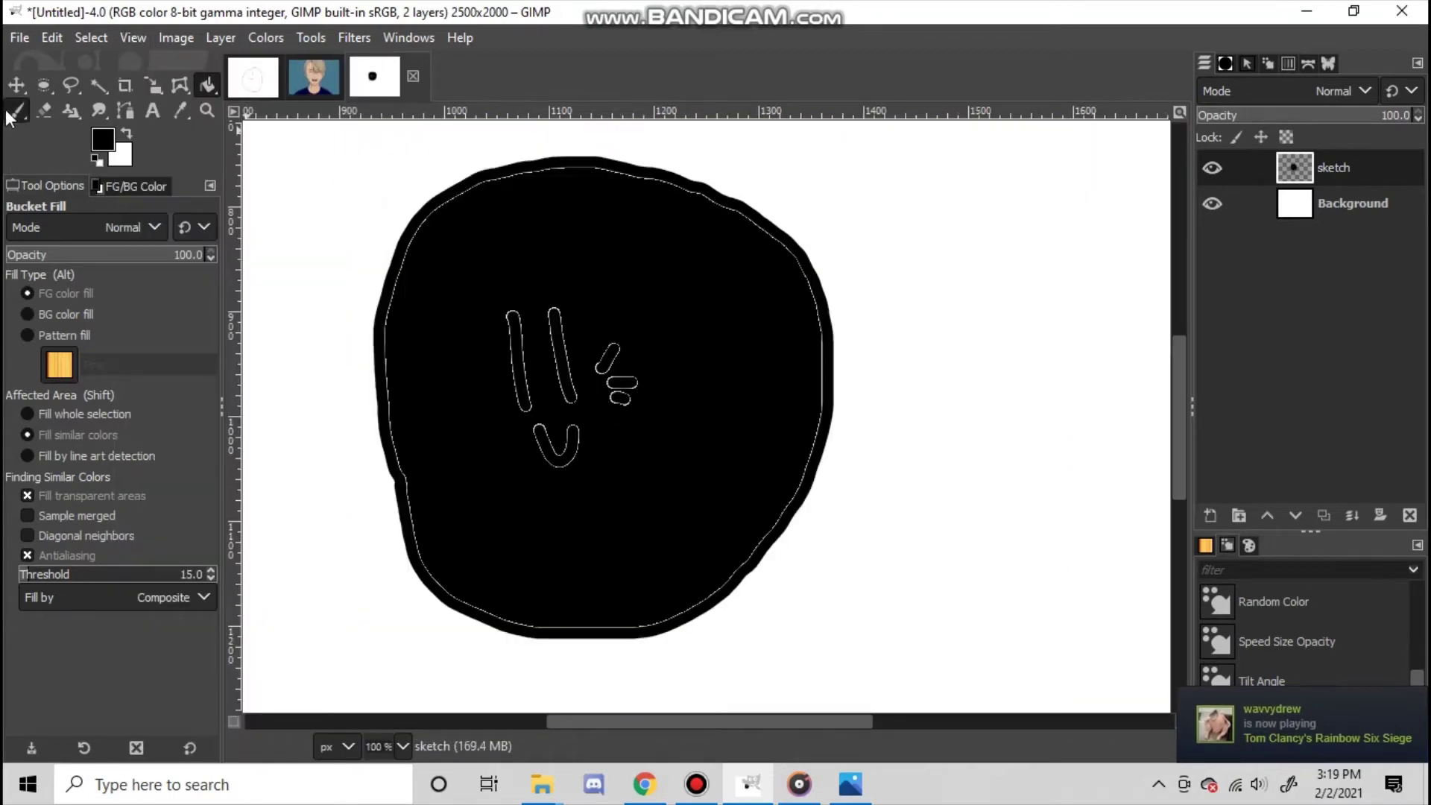
- Paint over the white left rim edges and smudge spikes out of the top-left rim
{"action": "left_click", "coordinate": [11, 111]}
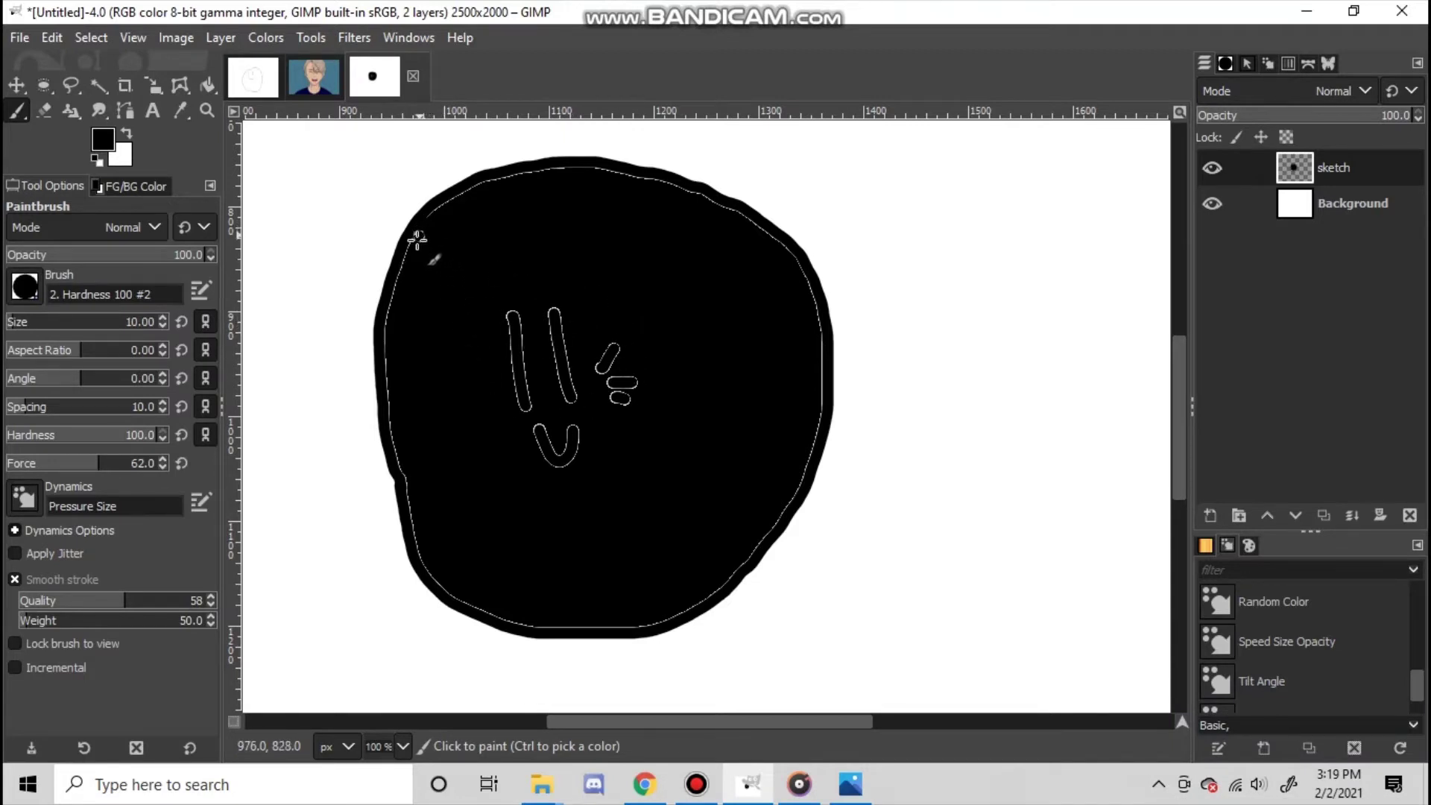
{"action": "mouse_move", "coordinate": [417, 237]}
{"action": "left_mouse_down"}
{"action": "mouse_move", "coordinate": [383, 351]}
{"action": "mouse_move", "coordinate": [387, 399]}
{"action": "left_mouse_up"}
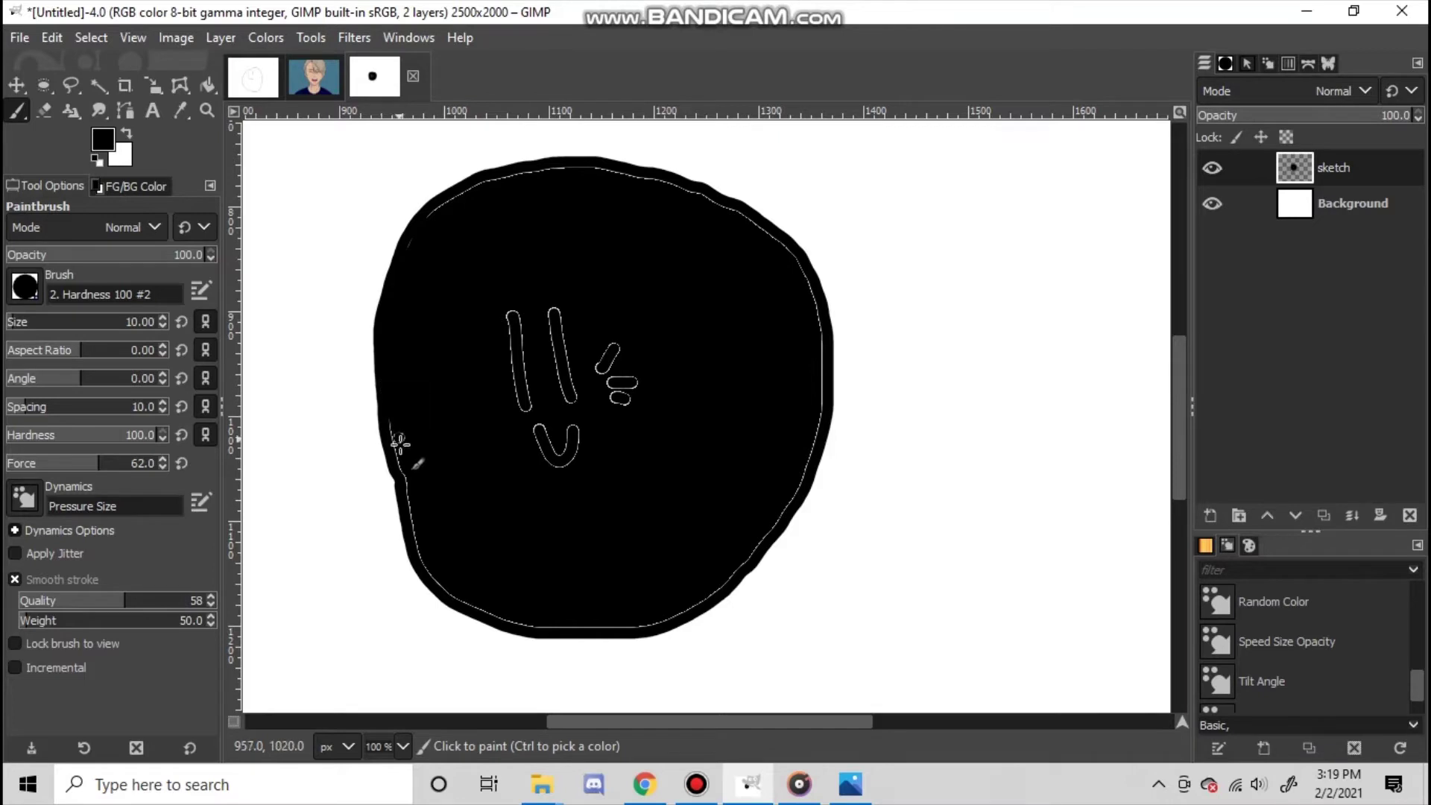
{"action": "mouse_move", "coordinate": [405, 474]}
{"action": "left_mouse_down"}
{"action": "mouse_move", "coordinate": [393, 364]}
{"action": "mouse_move", "coordinate": [414, 236]}
{"action": "left_mouse_up"}
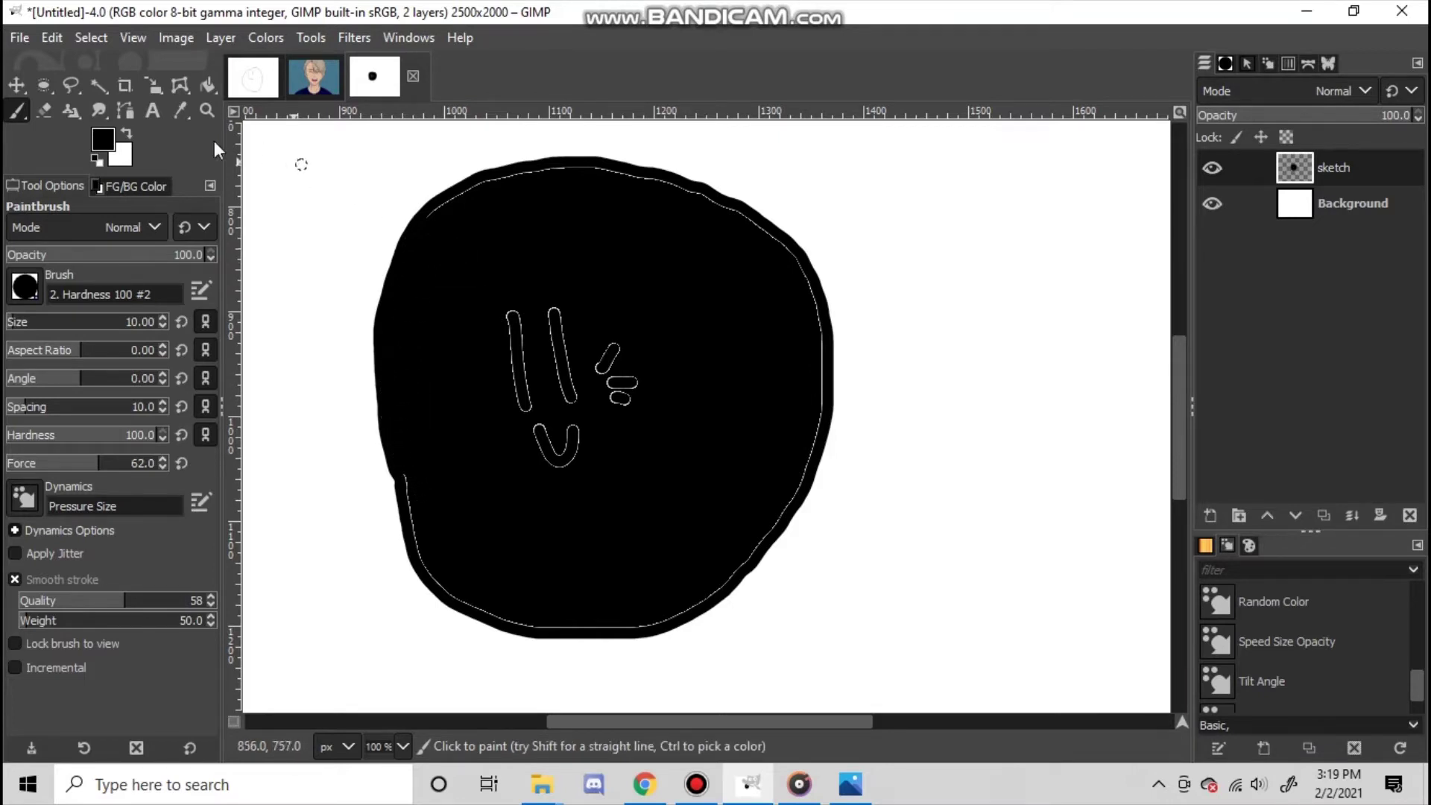
{"action": "left_click", "coordinate": [98, 110]}
{"action": "mouse_move", "coordinate": [459, 200]}
{"action": "left_mouse_down"}
{"action": "mouse_move", "coordinate": [434, 216]}
{"action": "mouse_move", "coordinate": [471, 198]}
{"action": "mouse_move", "coordinate": [443, 206]}
{"action": "mouse_move", "coordinate": [447, 224]}
{"action": "mouse_move", "coordinate": [435, 216]}
{"action": "mouse_move", "coordinate": [463, 200]}
{"action": "mouse_move", "coordinate": [461, 216]}
{"action": "mouse_move", "coordinate": [427, 218]}
{"action": "mouse_move", "coordinate": [486, 200]}
{"action": "mouse_move", "coordinate": [521, 211]}
{"action": "mouse_move", "coordinate": [448, 227]}
{"action": "mouse_move", "coordinate": [485, 194]}
{"action": "mouse_move", "coordinate": [539, 247]}
{"action": "mouse_move", "coordinate": [507, 146]}
{"action": "mouse_move", "coordinate": [684, 176]}
{"action": "left_mouse_up"}
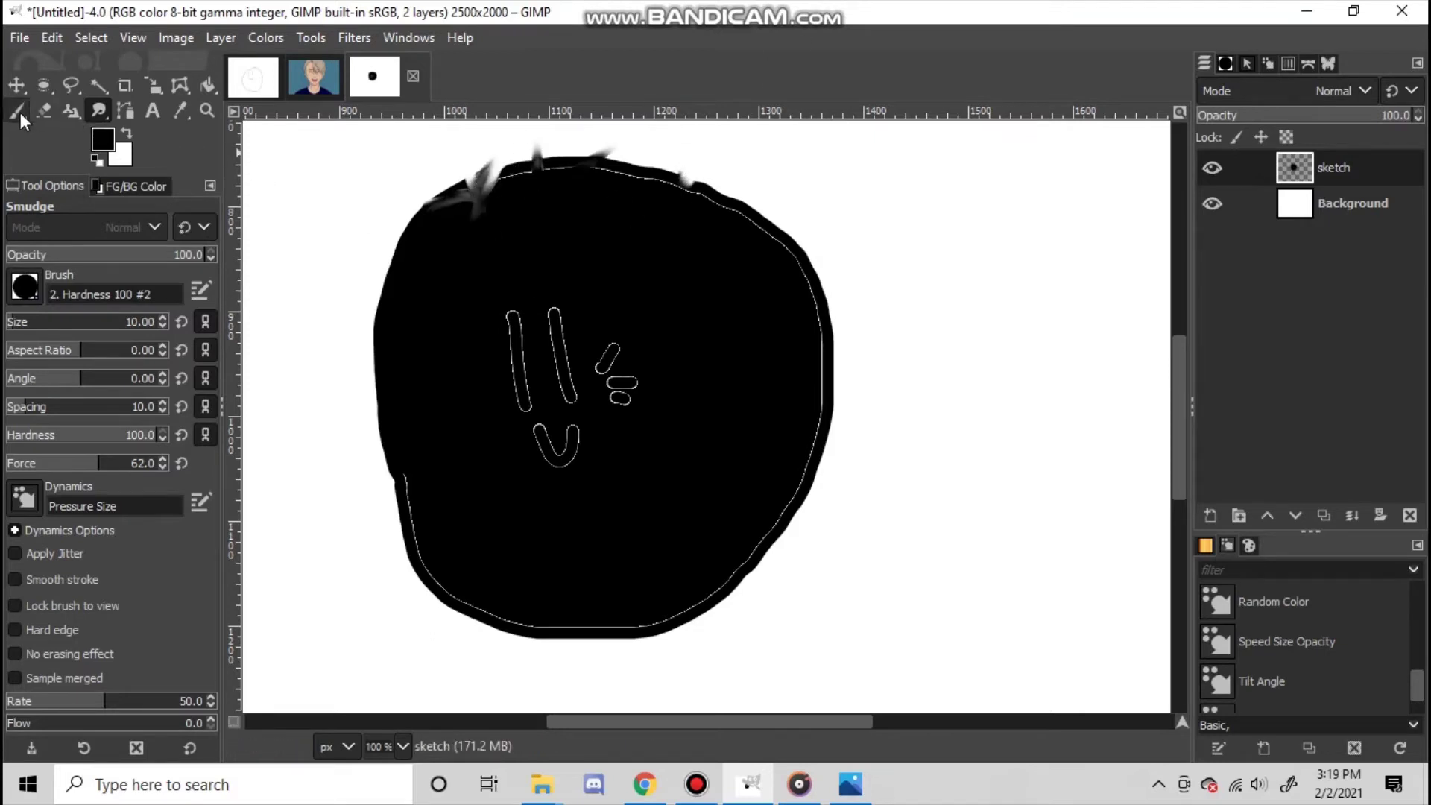
{"action": "left_click", "coordinate": [208, 84]}
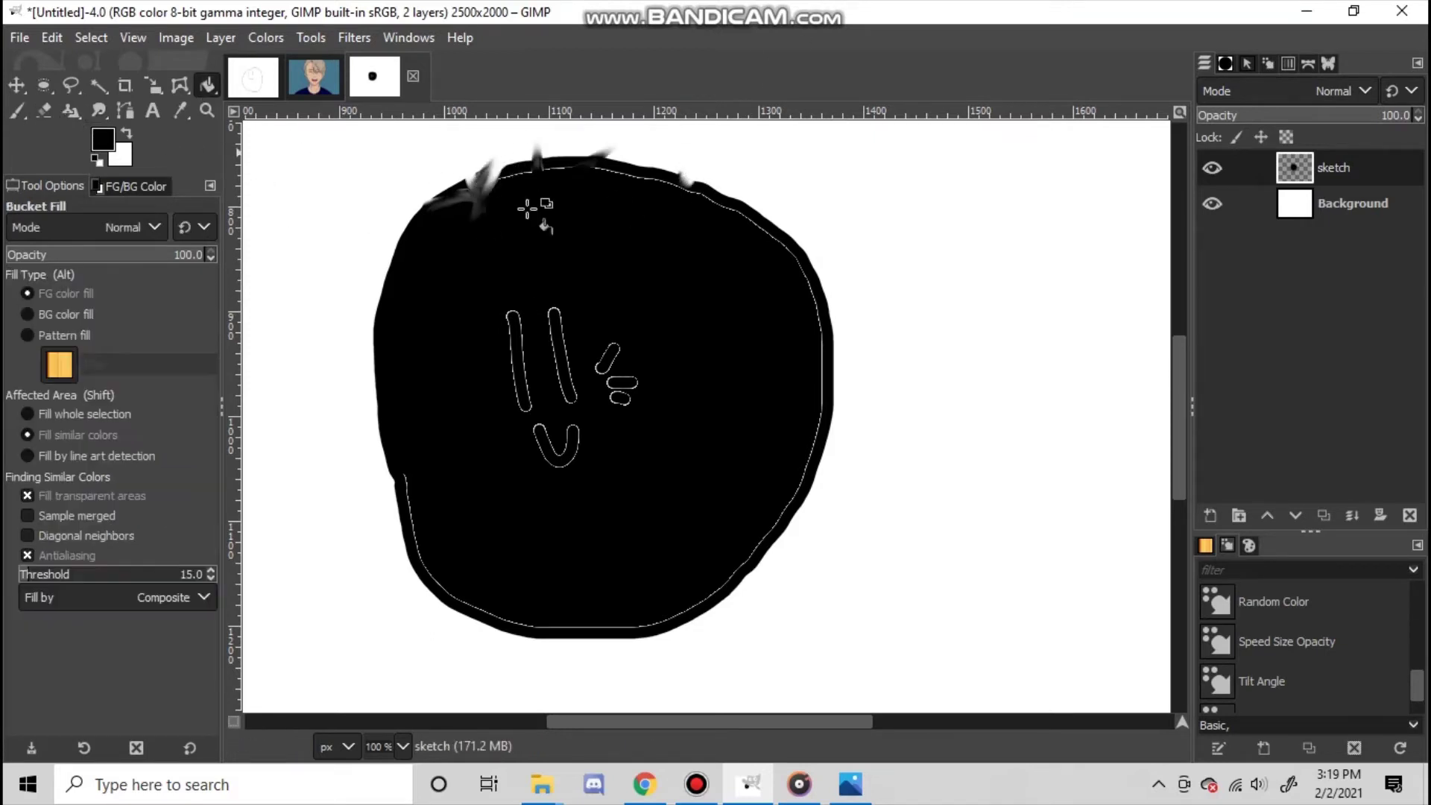
- Bucket Fill the remaining circle area black and extend its upper-left edge with the brush
{"action": "left_click", "coordinate": [655, 278]}
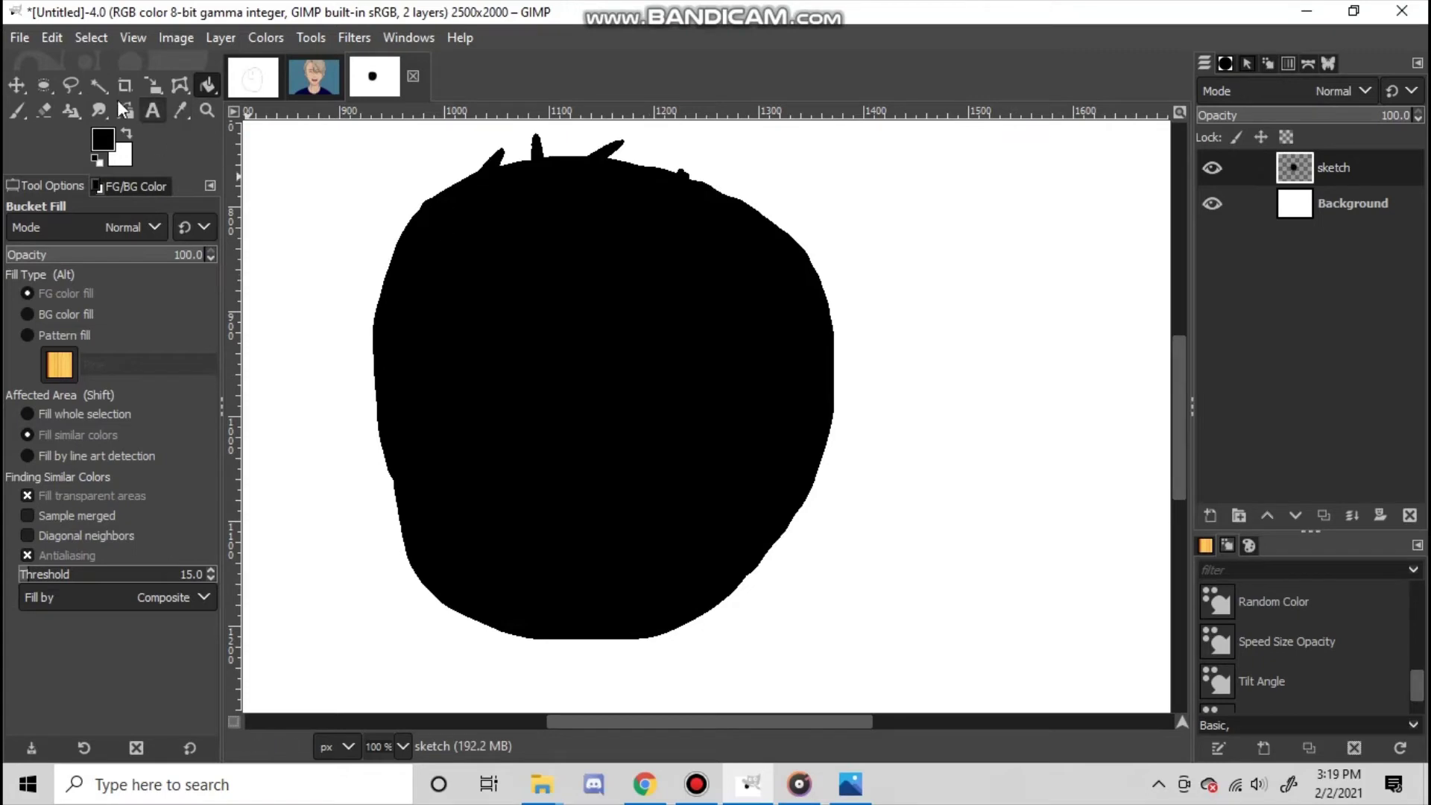
{"action": "left_click", "coordinate": [16, 111]}
{"action": "mouse_move", "coordinate": [435, 204]}
{"action": "left_mouse_down"}
{"action": "mouse_move", "coordinate": [445, 177]}
{"action": "mouse_move", "coordinate": [478, 170]}
{"action": "left_mouse_up"}
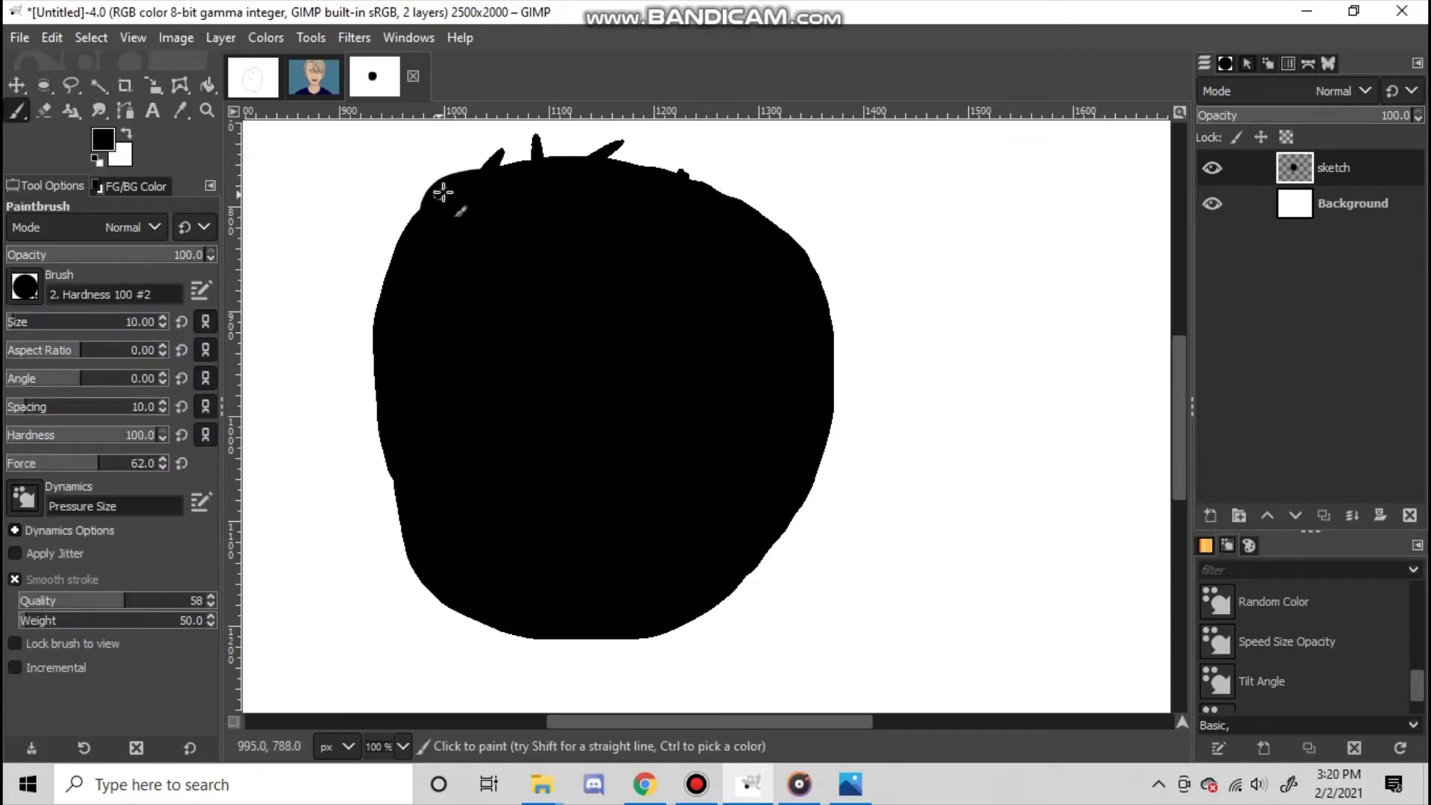
- Paint a white X across the black face, then fit the whole image in the window
{"action": "left_click", "coordinate": [130, 133]}
{"action": "left_click_drag", "start_coordinate": [532, 249], "coordinate": [600, 387]}
{"action": "left_click_drag", "start_coordinate": [595, 258], "coordinate": [538, 367]}
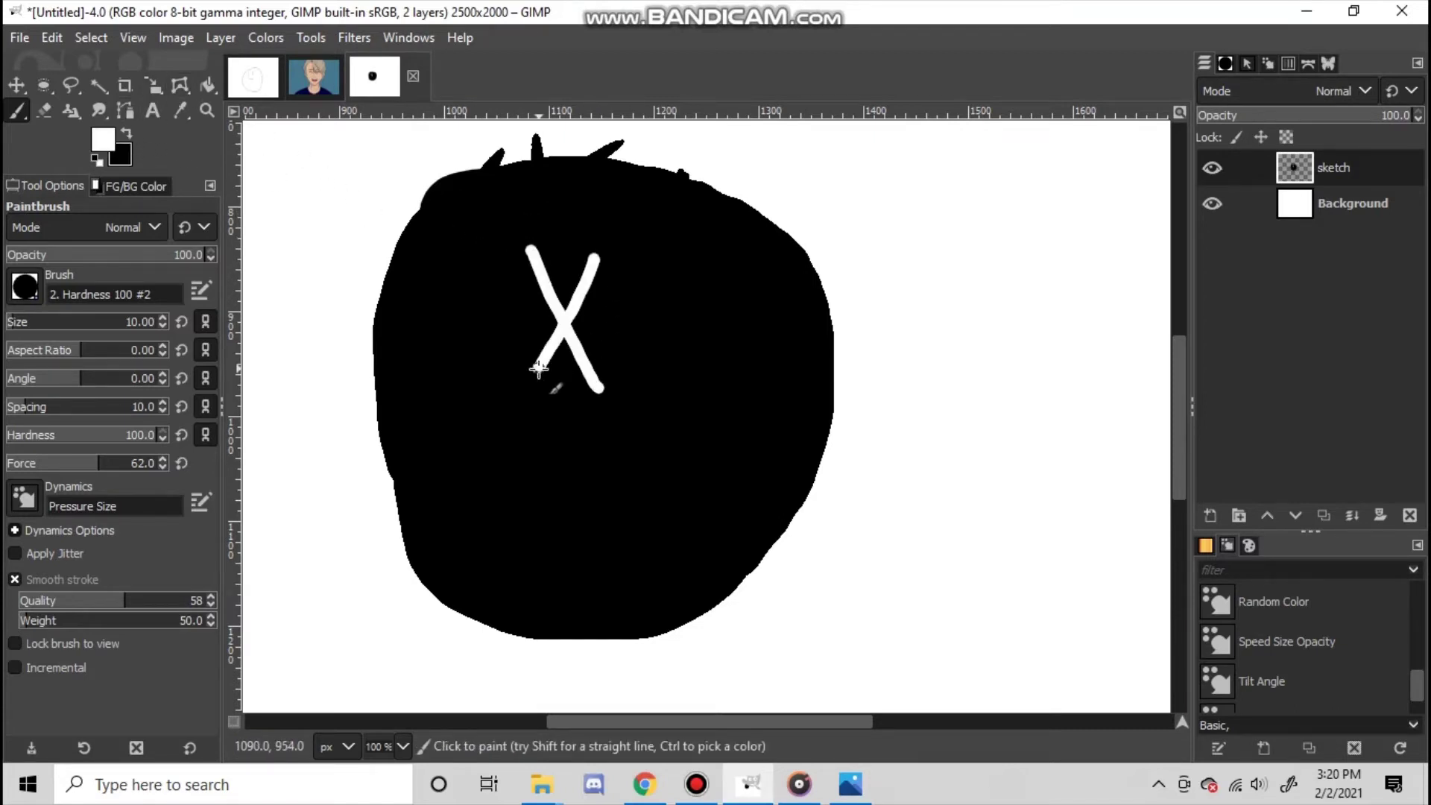
{"action": "left_click", "coordinate": [127, 37]}
{"action": "mouse_move", "coordinate": [175, 136]}
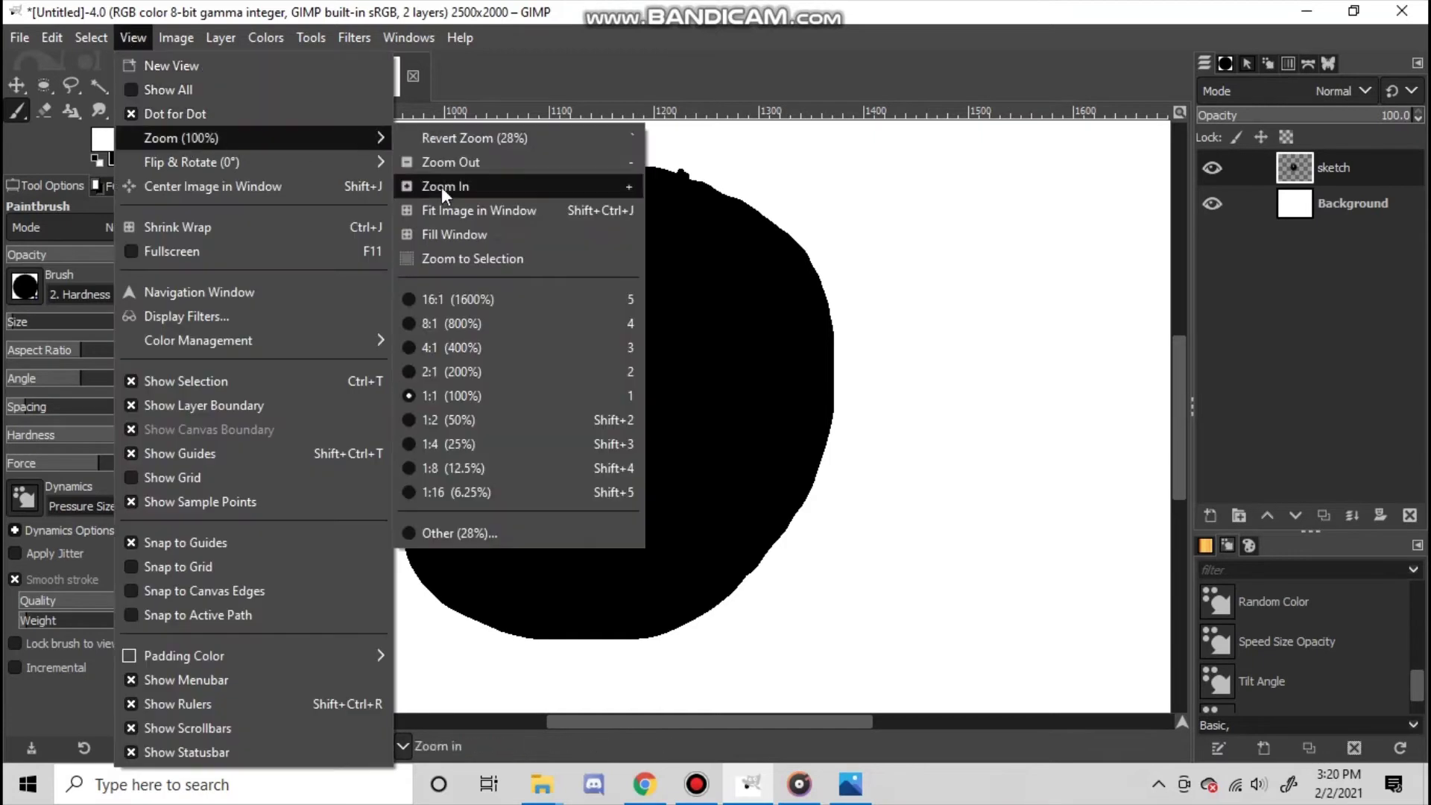
{"action": "left_click", "coordinate": [448, 215]}
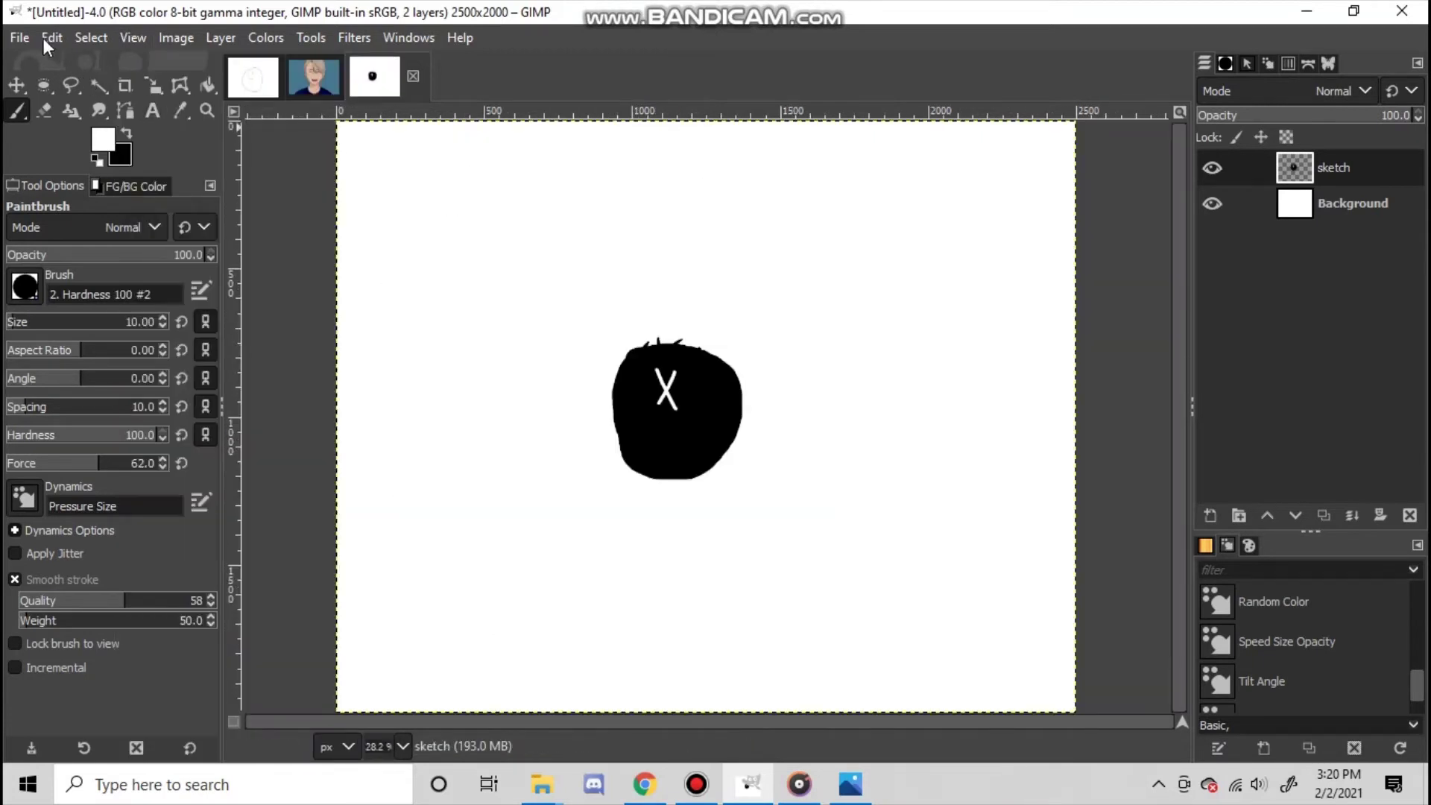
- Paint white marks and a smile on the face, then scale the layer to 1813 × 1450 shifted up-left
{"action": "left_click", "coordinate": [127, 135]}
{"action": "left_click_drag", "start_coordinate": [710, 375], "coordinate": [700, 425]}
{"action": "left_click", "coordinate": [152, 85]}
{"action": "left_click", "coordinate": [451, 233]}
{"action": "left_click_drag", "start_coordinate": [412, 196], "coordinate": [639, 408]}
{"action": "left_click_drag", "start_coordinate": [818, 512], "coordinate": [723, 412]}
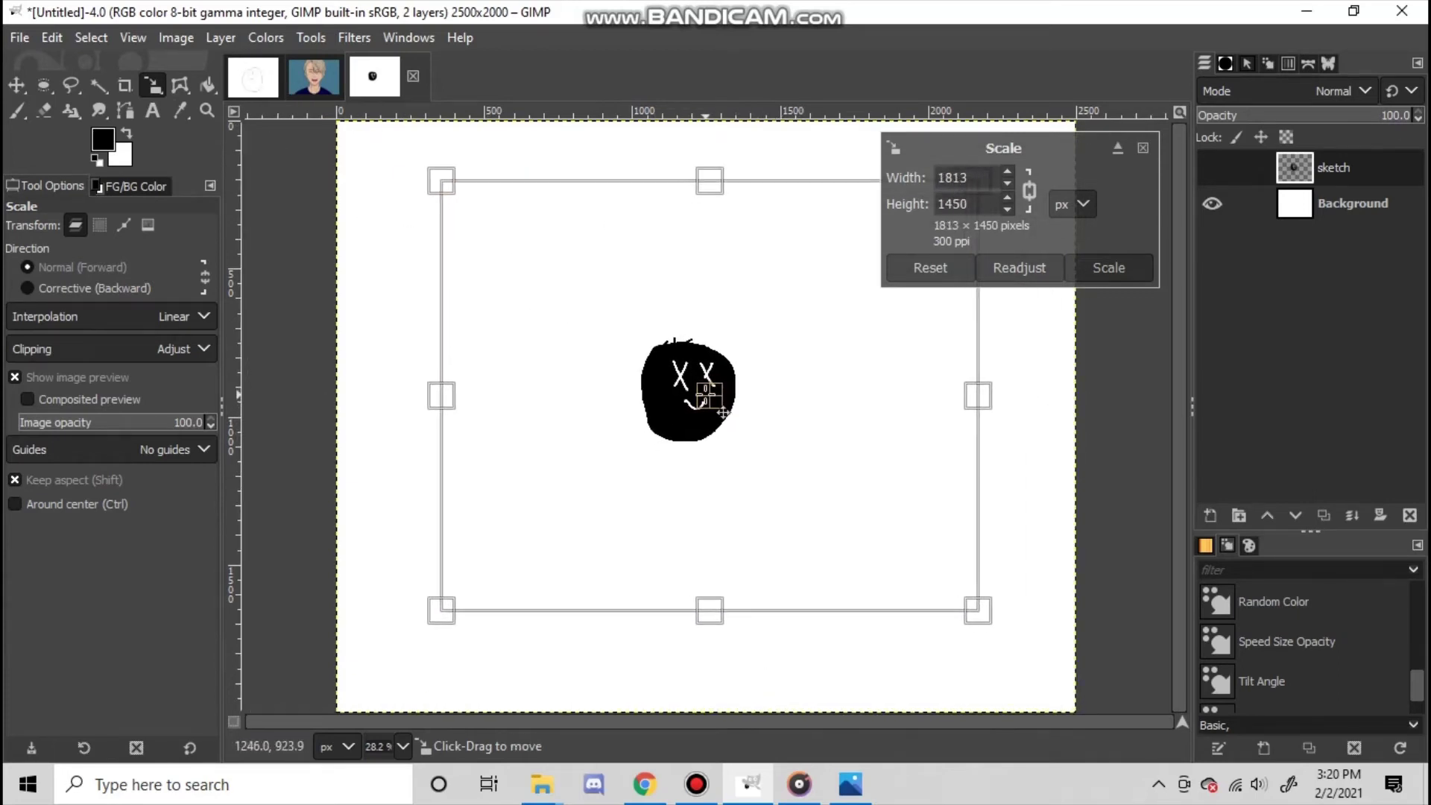
{"action": "left_click", "coordinate": [1129, 267]}
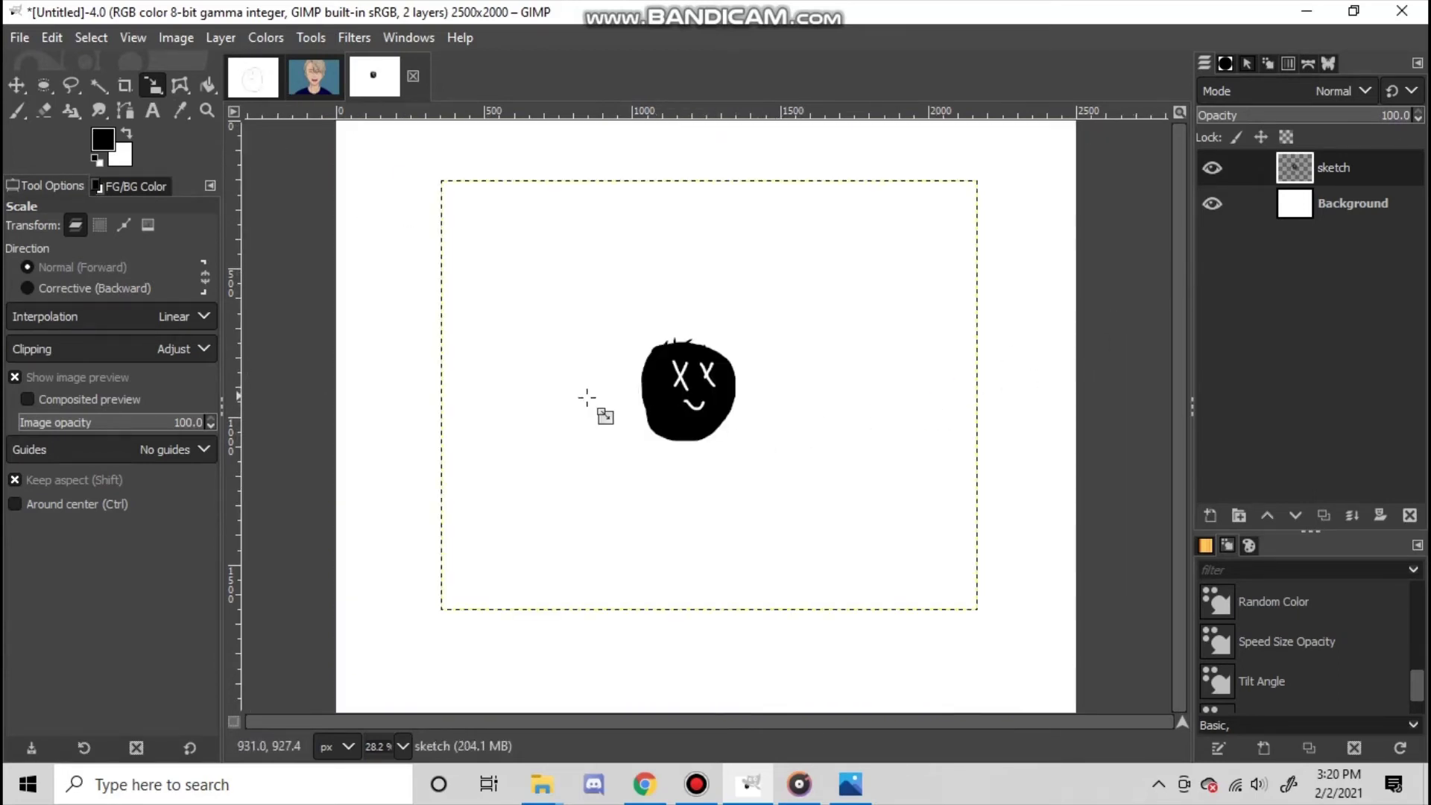
{"action": "right_click", "coordinate": [176, 89]}
- Zoom to 1:2 (50%), smudge the face's left edge outward, and lock the layer's alpha
{"action": "left_click", "coordinate": [112, 109]}
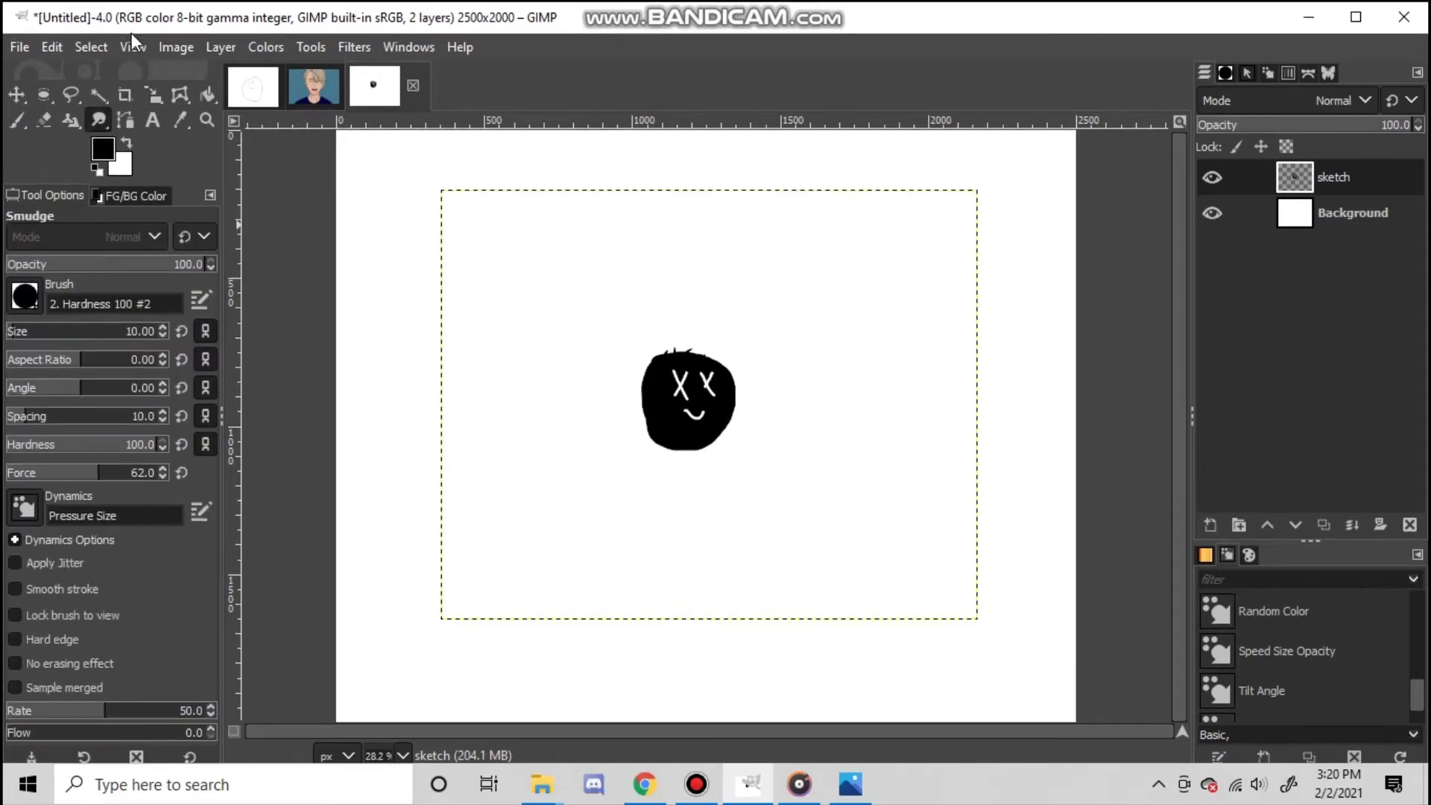
{"action": "left_click", "coordinate": [133, 43]}
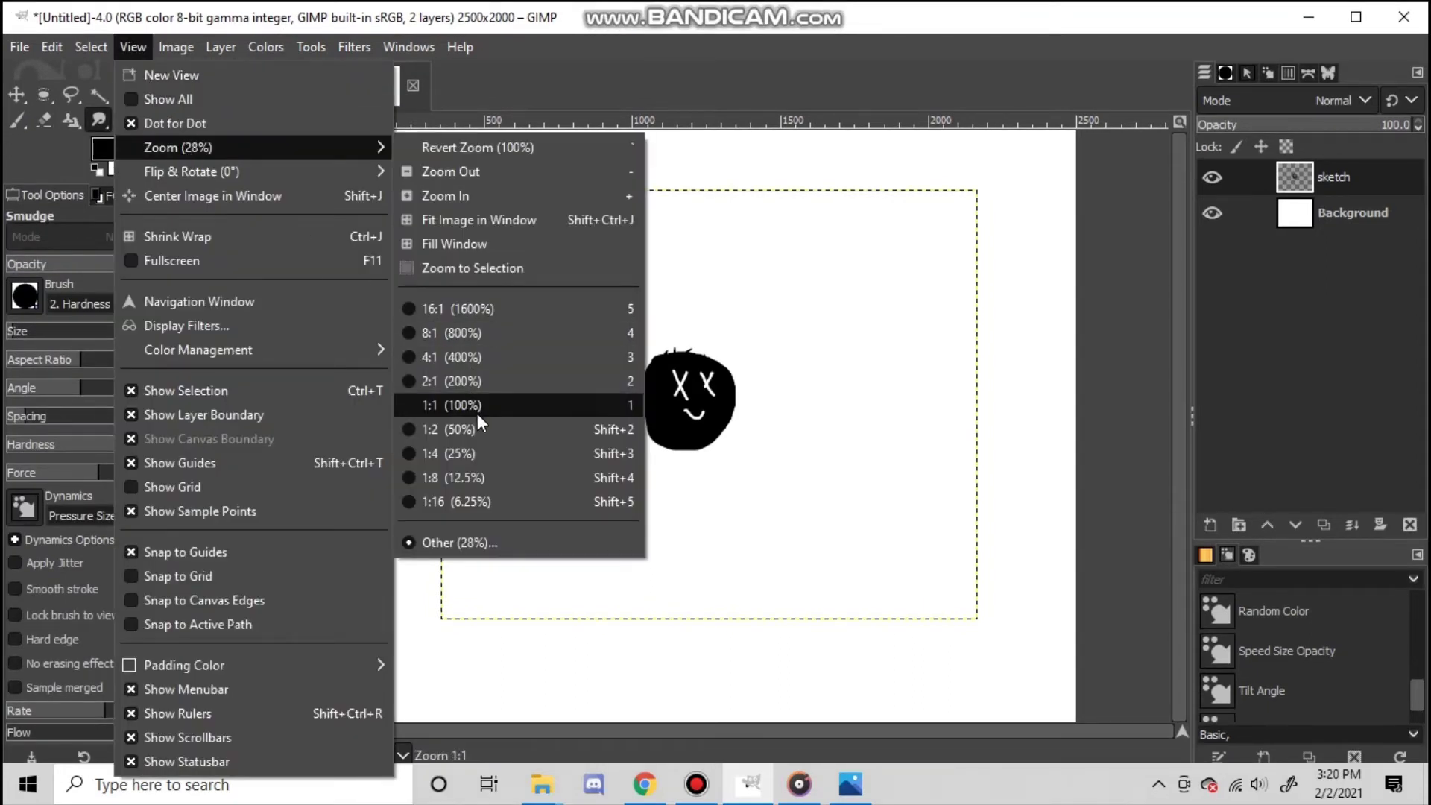
{"action": "left_click", "coordinate": [493, 431]}
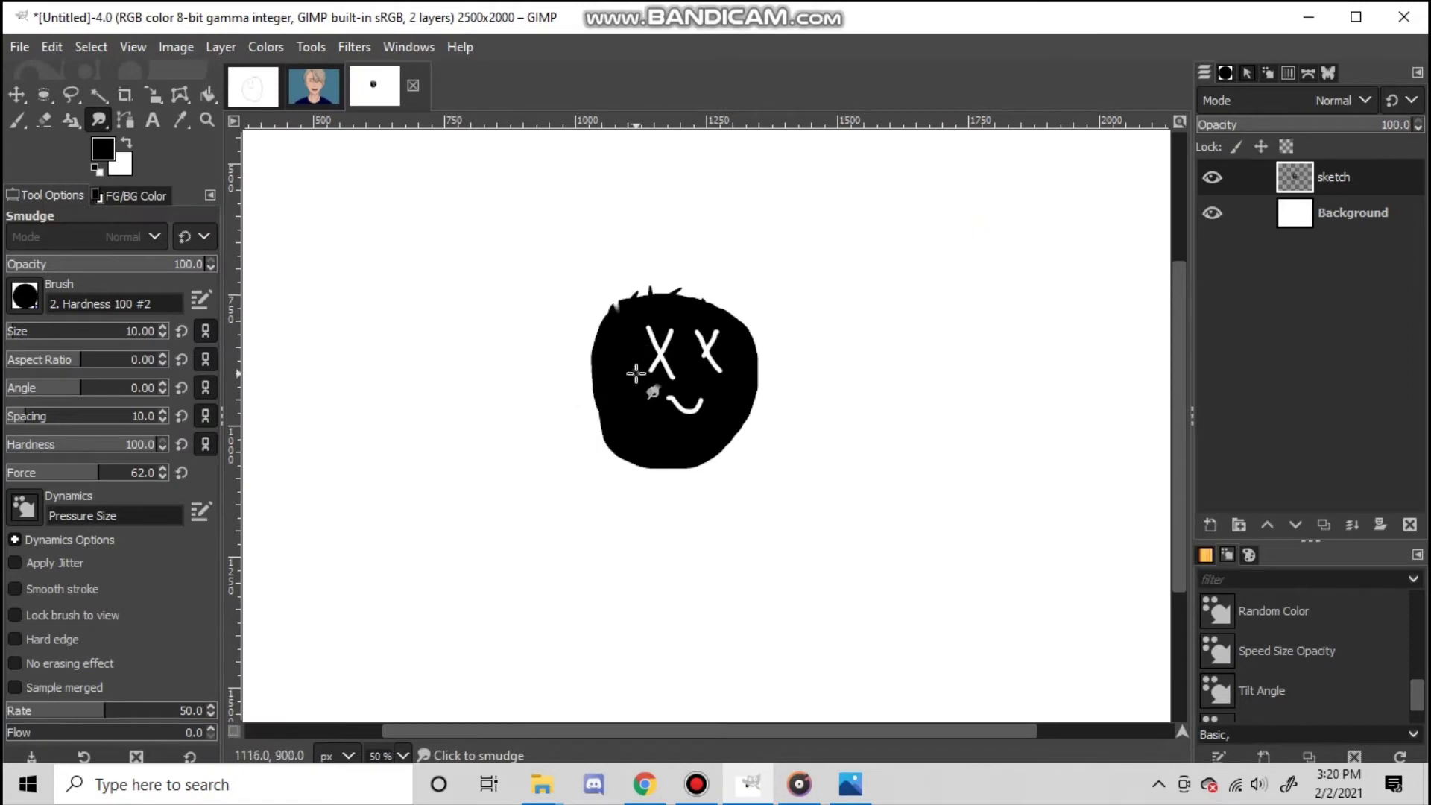
{"action": "mouse_move", "coordinate": [621, 355]}
{"action": "left_mouse_down"}
{"action": "mouse_move", "coordinate": [561, 367]}
{"action": "mouse_move", "coordinate": [580, 369]}
{"action": "mouse_move", "coordinate": [591, 339]}
{"action": "mouse_move", "coordinate": [597, 381]}
{"action": "mouse_move", "coordinate": [602, 299]}
{"action": "mouse_move", "coordinate": [606, 334]}
{"action": "left_mouse_up"}
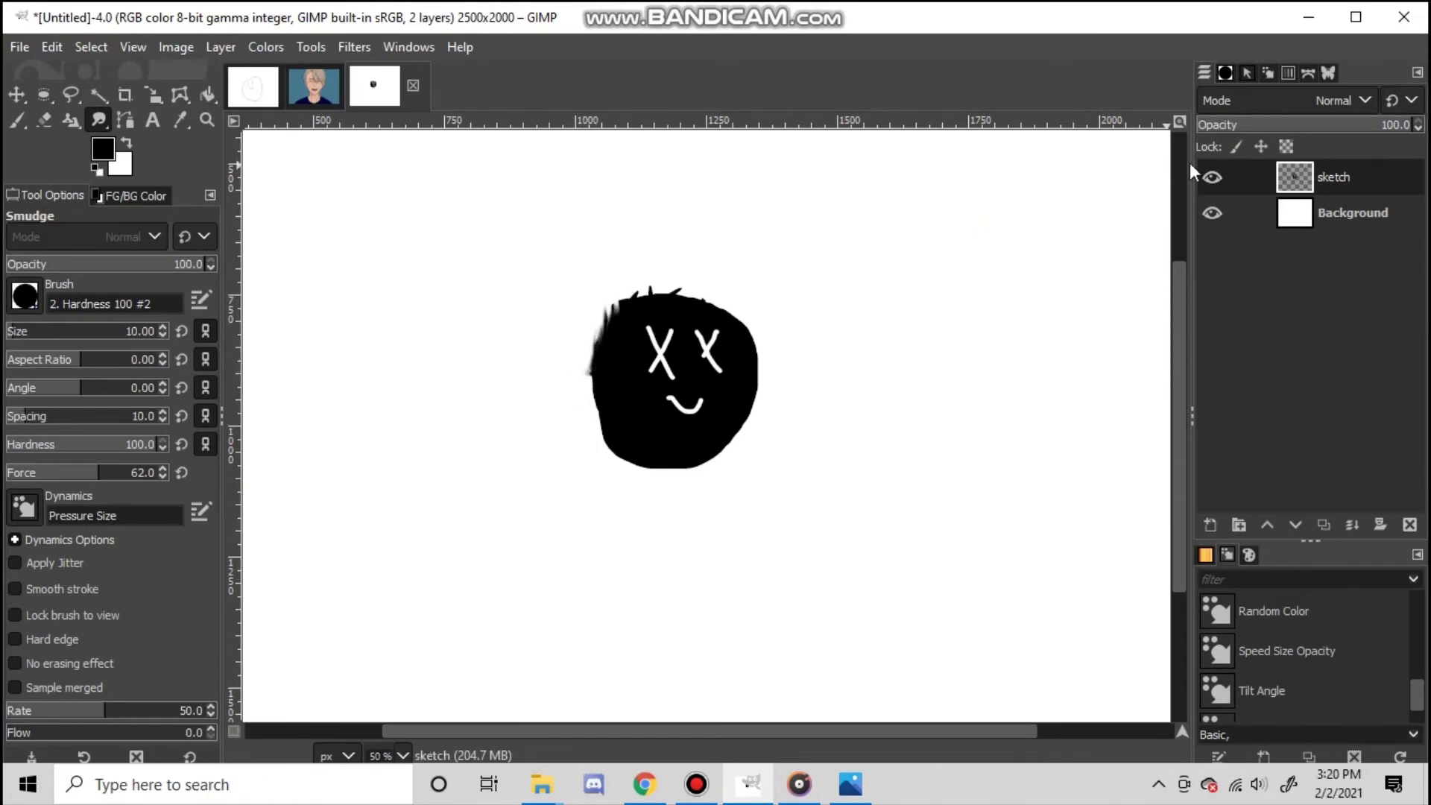
{"action": "left_click", "coordinate": [1291, 144]}
- Smear the white X eyes and the smile into grey streaks
{"action": "mouse_move", "coordinate": [630, 371]}
{"action": "left_mouse_down"}
{"action": "mouse_move", "coordinate": [689, 385]}
{"action": "mouse_move", "coordinate": [707, 345]}
{"action": "mouse_move", "coordinate": [615, 358]}
{"action": "mouse_move", "coordinate": [698, 357]}
{"action": "mouse_move", "coordinate": [699, 325]}
{"action": "mouse_move", "coordinate": [613, 390]}
{"action": "left_mouse_up"}
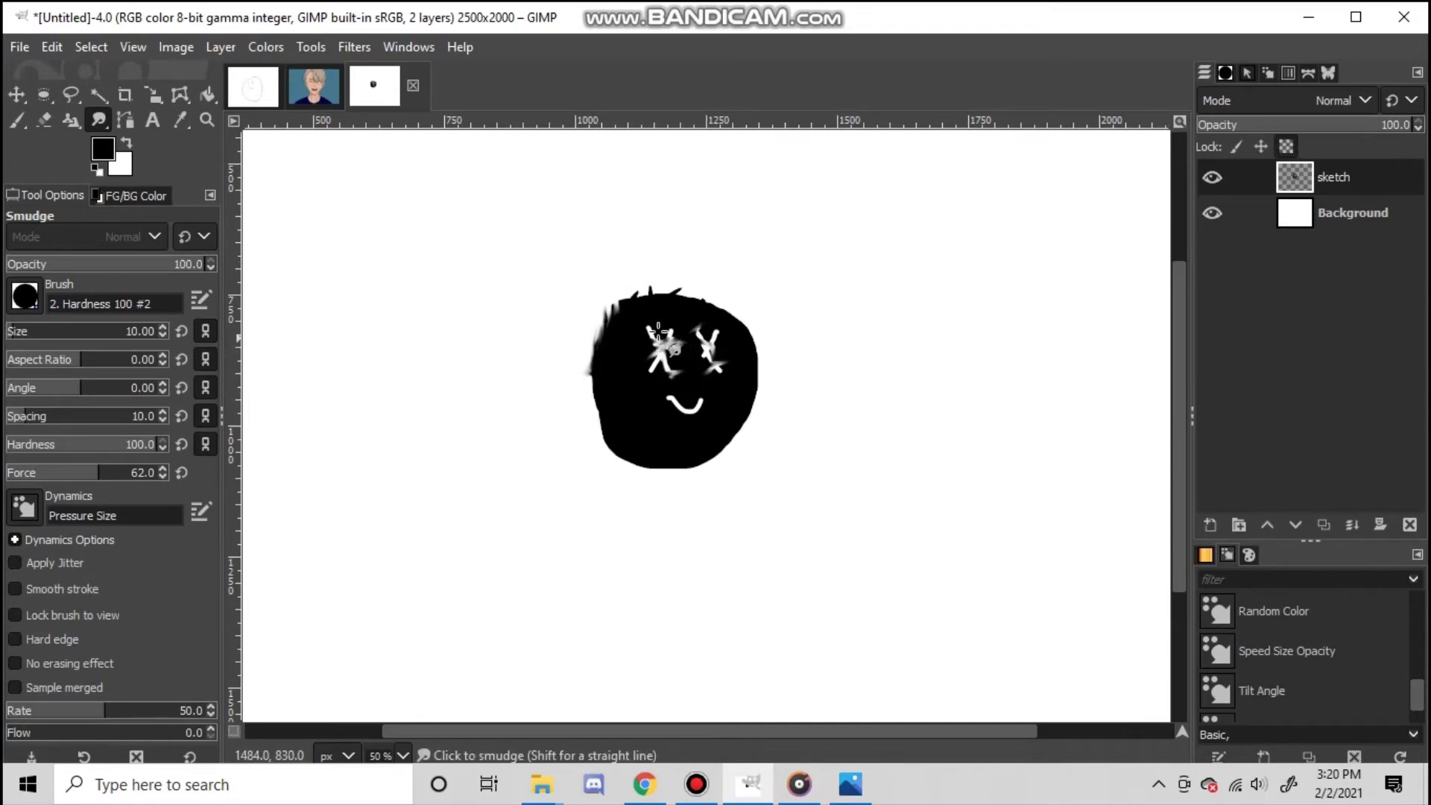
{"action": "mouse_move", "coordinate": [671, 328]}
{"action": "left_mouse_down"}
{"action": "mouse_move", "coordinate": [712, 354]}
{"action": "mouse_move", "coordinate": [690, 373]}
{"action": "mouse_move", "coordinate": [666, 356]}
{"action": "left_mouse_up"}
{"action": "mouse_move", "coordinate": [675, 410]}
{"action": "left_mouse_down"}
{"action": "mouse_move", "coordinate": [697, 403]}
{"action": "mouse_move", "coordinate": [657, 411]}
{"action": "mouse_move", "coordinate": [674, 414]}
{"action": "left_mouse_up"}
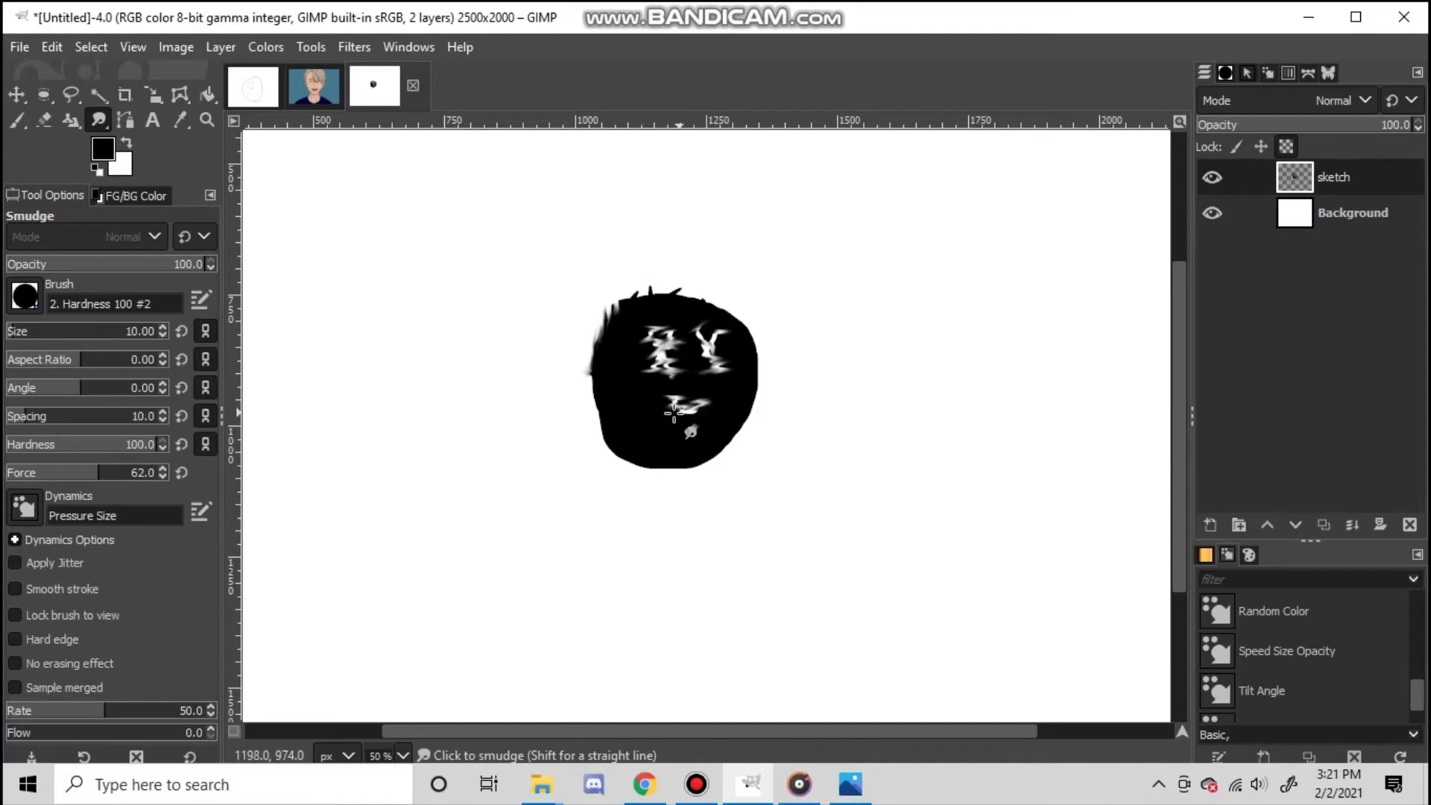
{"action": "left_click_drag", "start_coordinate": [686, 352], "coordinate": [718, 339]}
{"action": "left_click", "coordinate": [18, 119]}
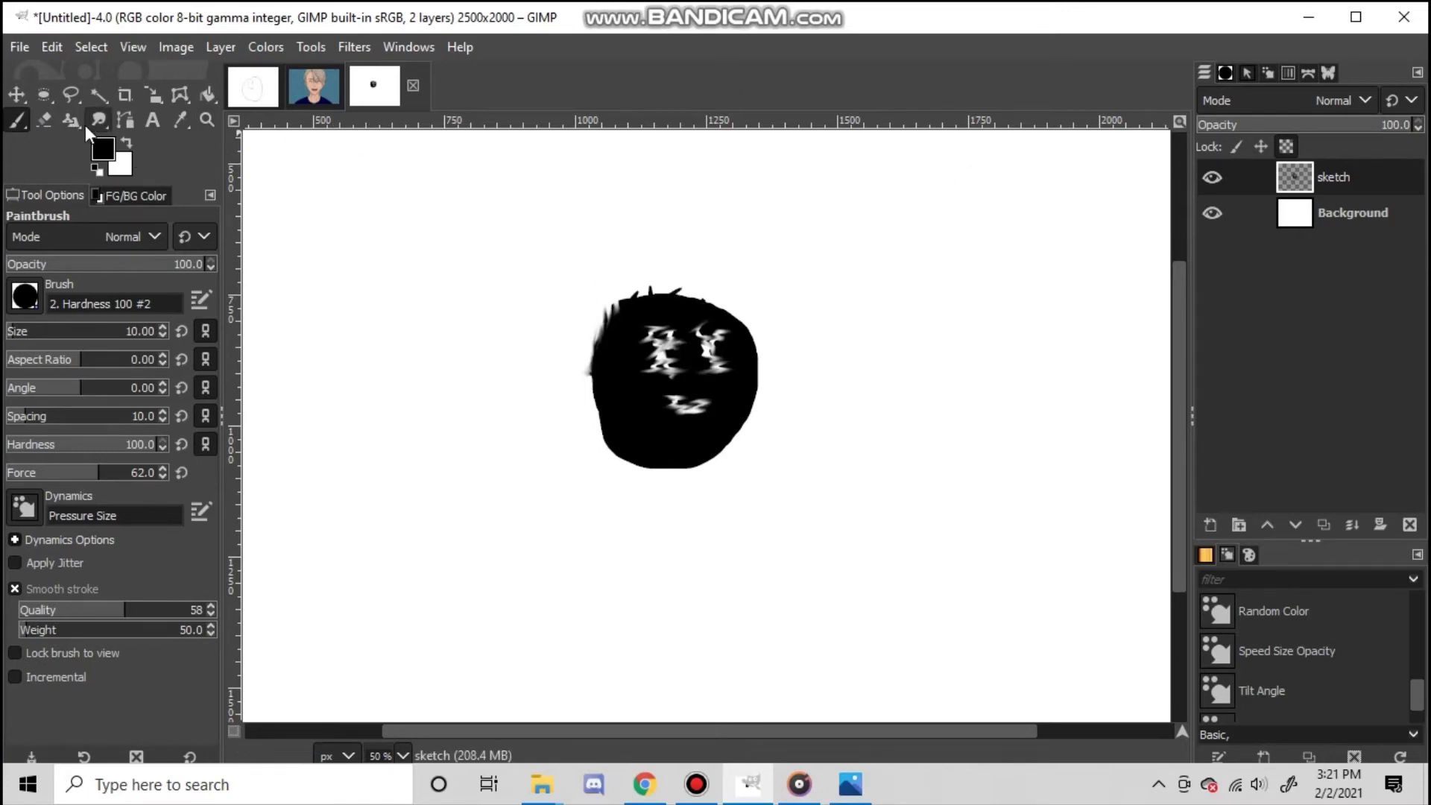
{"action": "left_click", "coordinate": [44, 119]}
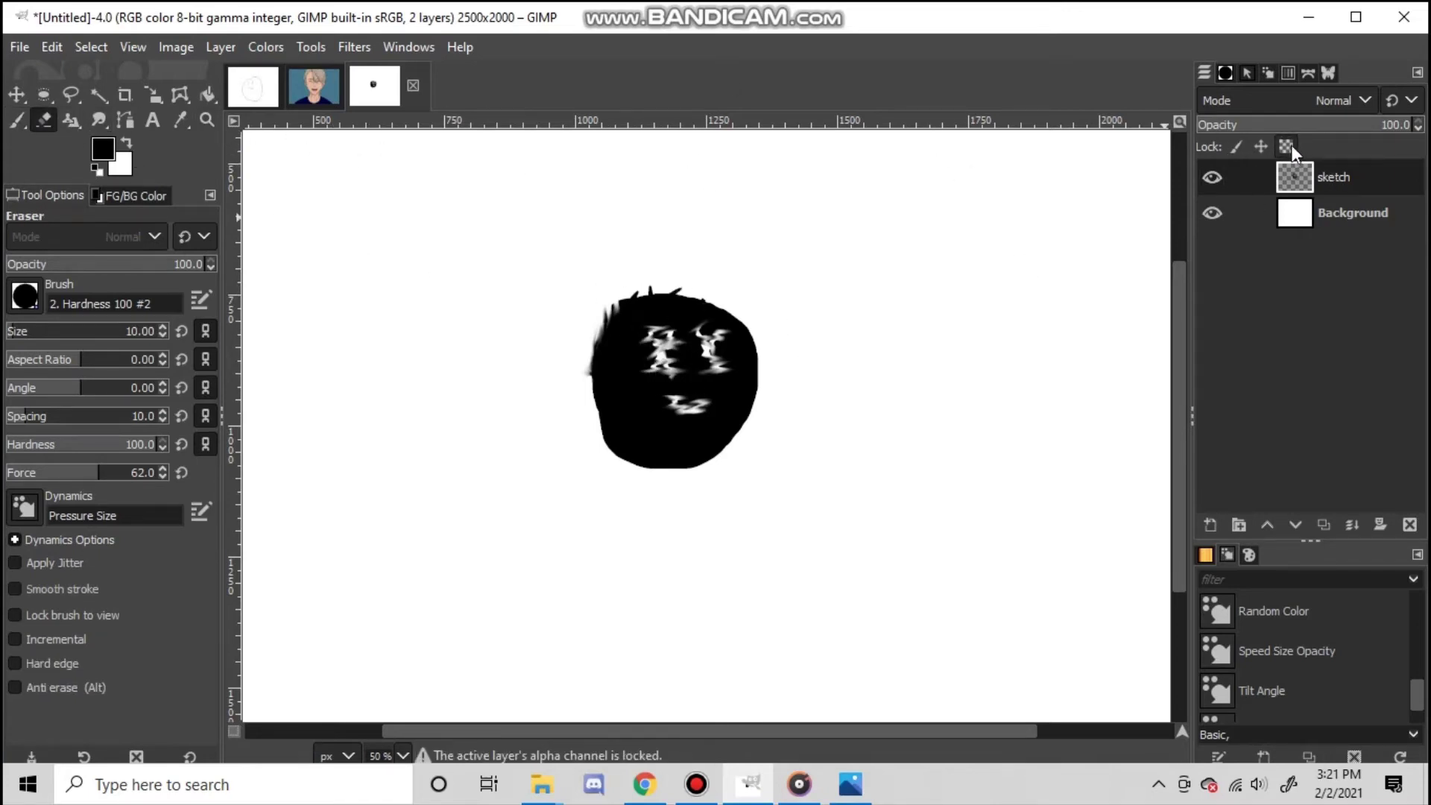
- Draw a Free Select outline around the head
{"action": "left_click", "coordinate": [16, 120]}
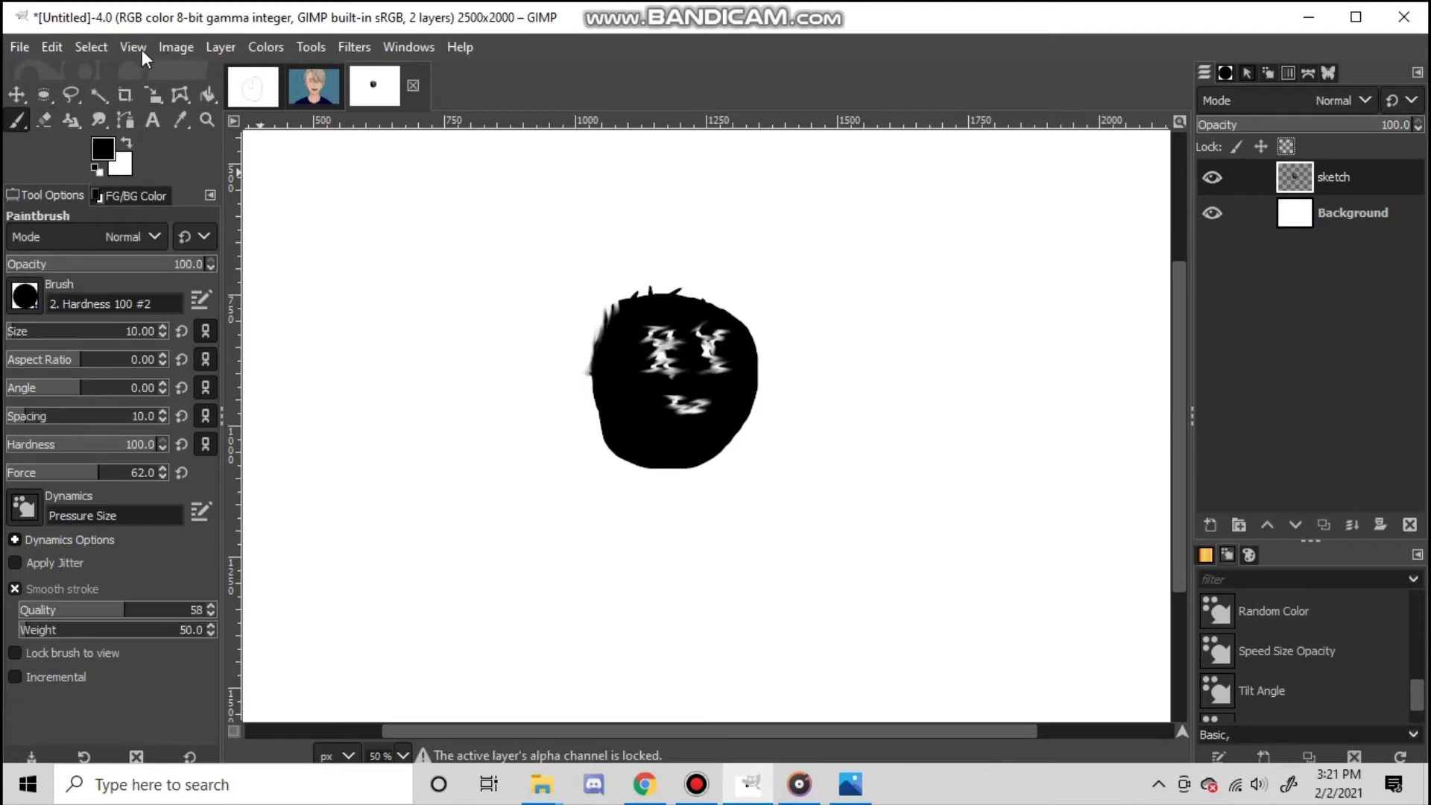
{"action": "left_click", "coordinate": [71, 94]}
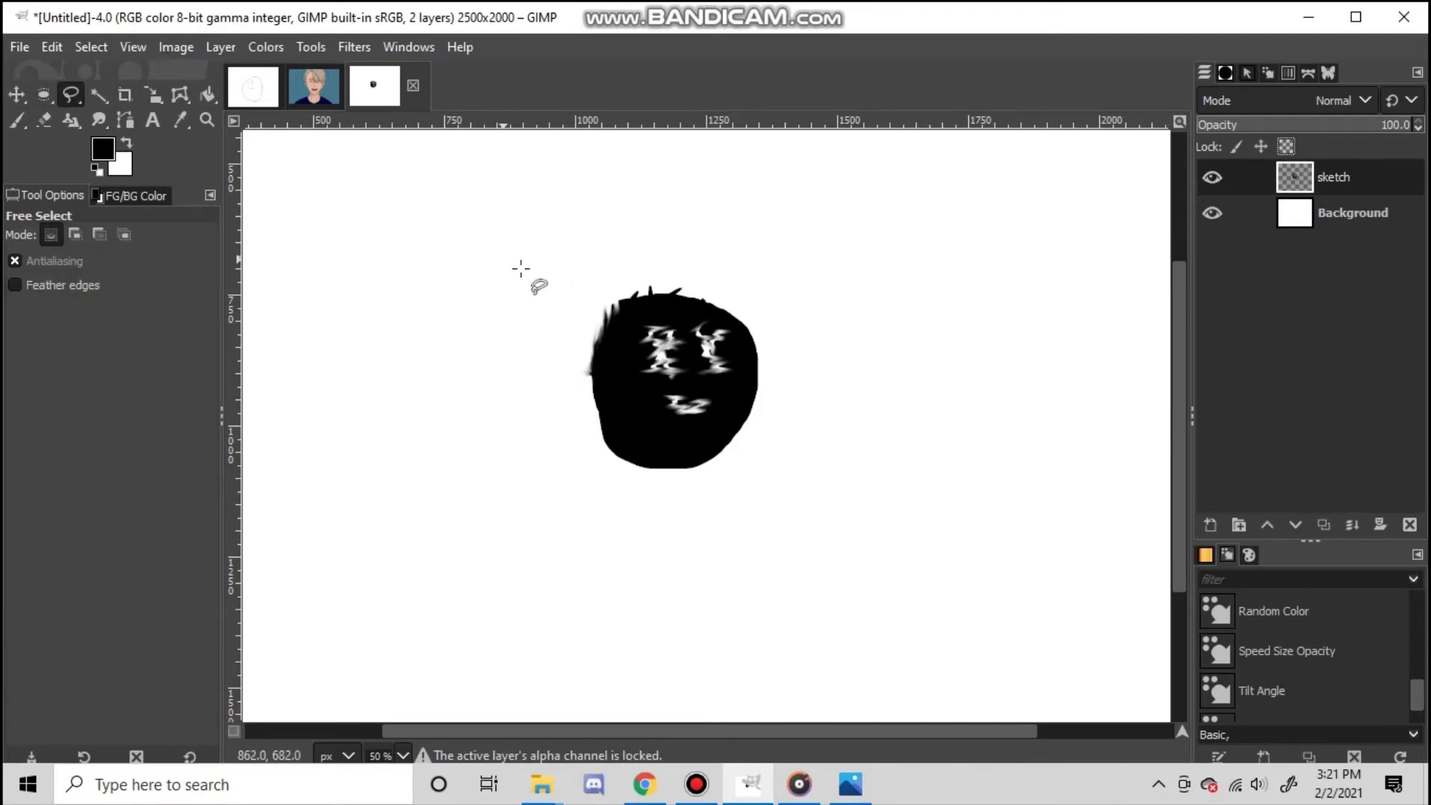
{"action": "left_click", "coordinate": [571, 269]}
{"action": "left_click", "coordinate": [539, 396]}
{"action": "left_click", "coordinate": [561, 490]}
{"action": "left_click", "coordinate": [712, 524]}
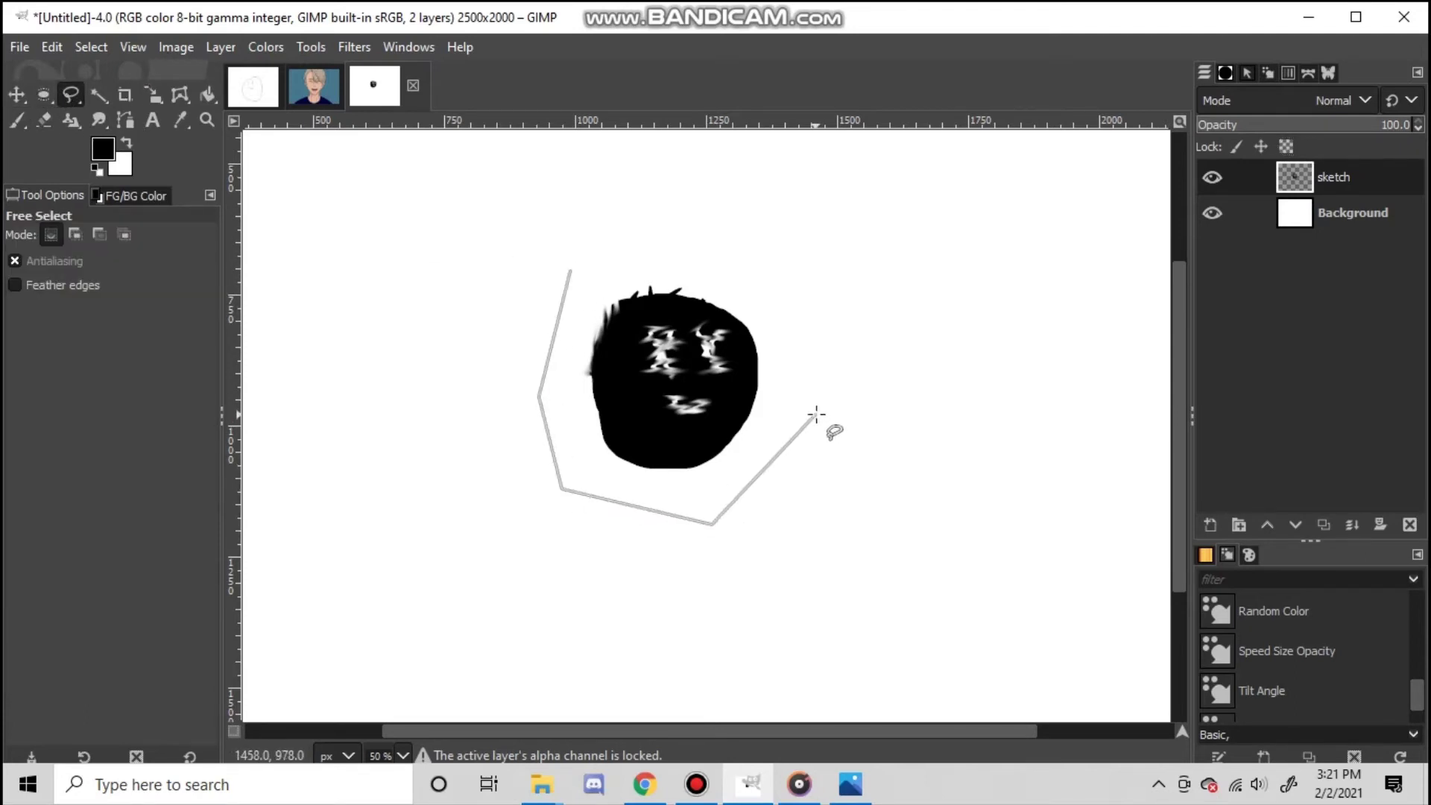
{"action": "left_click", "coordinate": [817, 416]}
{"action": "left_click", "coordinate": [796, 294]}
{"action": "left_click", "coordinate": [701, 255]}
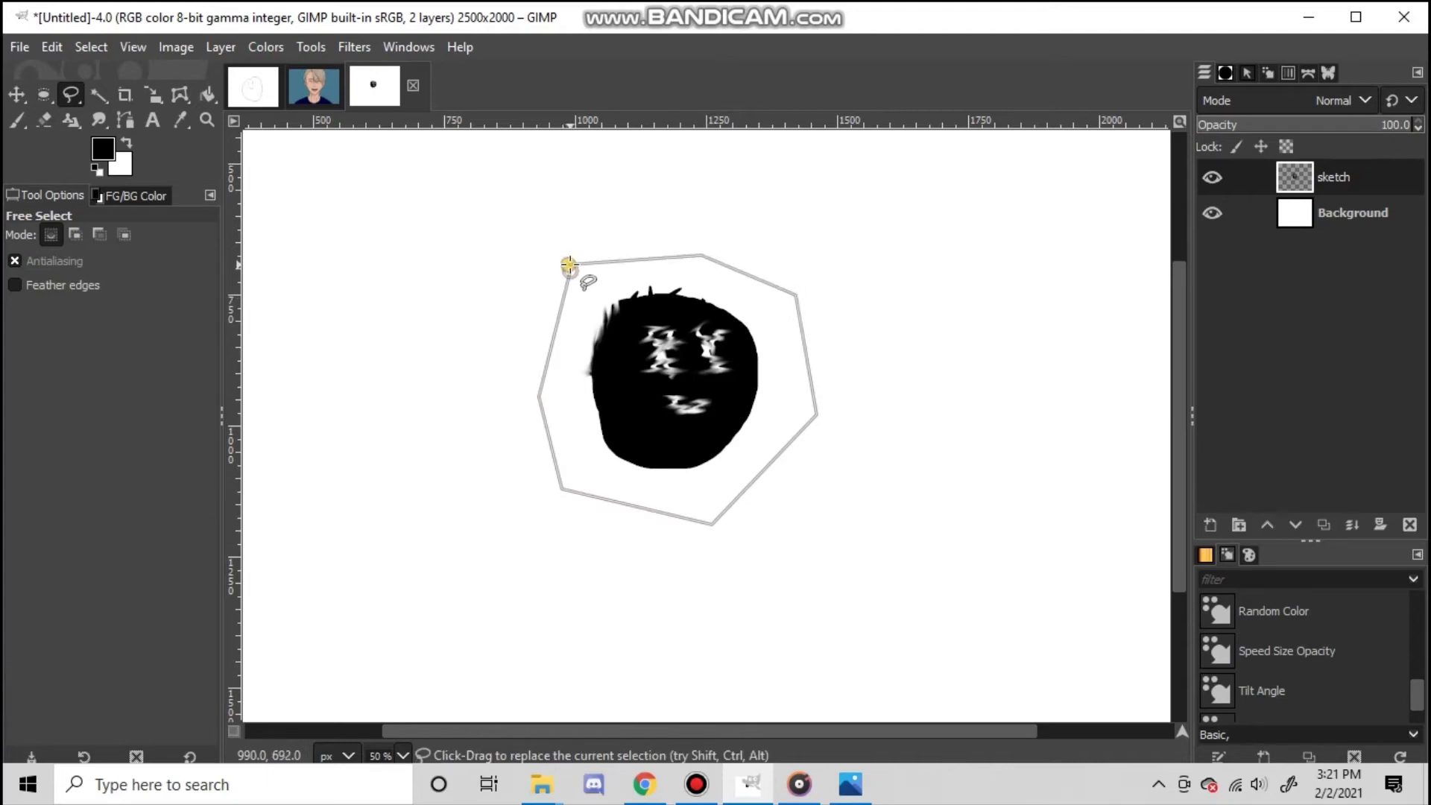
{"action": "left_click", "coordinate": [568, 265]}
{"action": "left_click", "coordinate": [687, 298]}
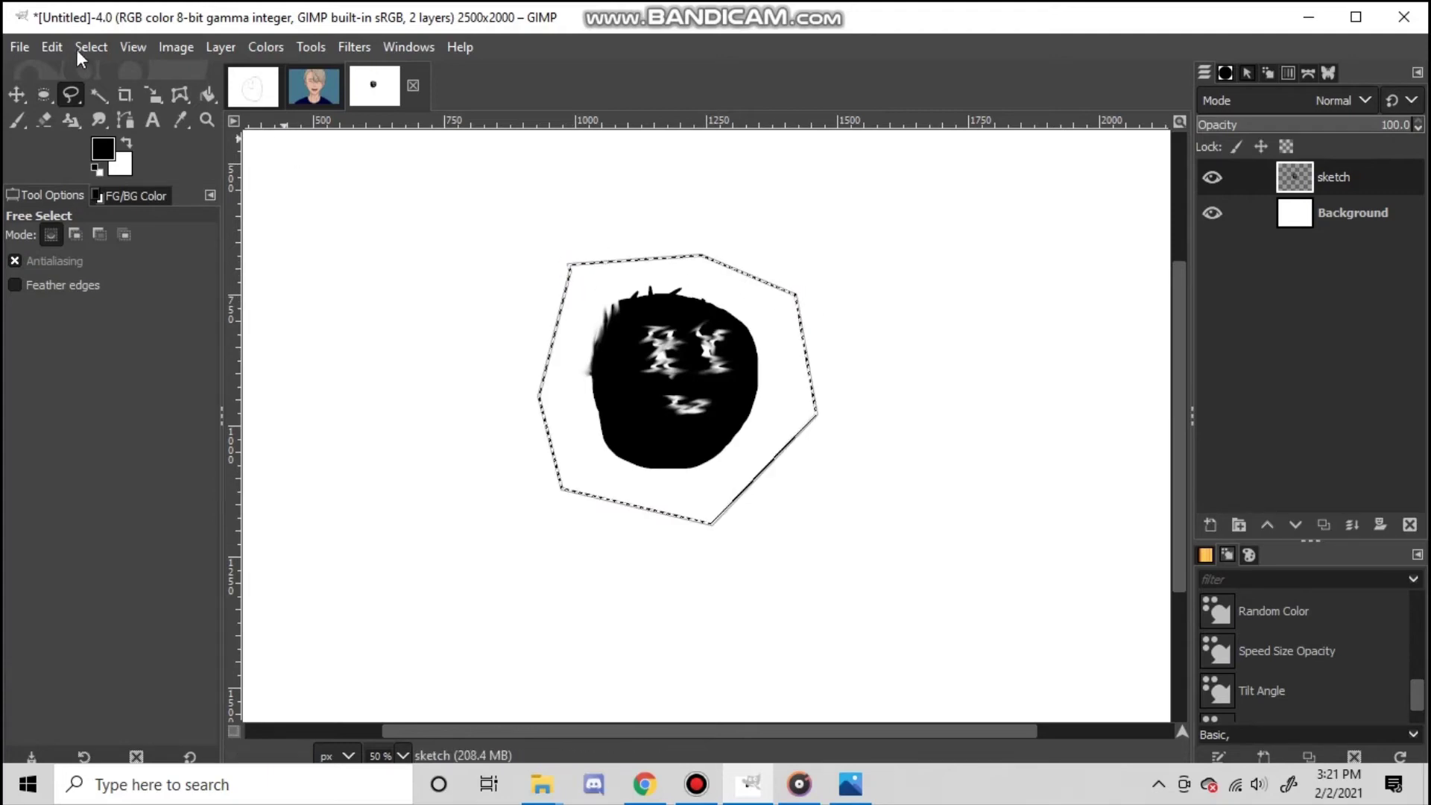
- Cut the selected face and paste it back in
{"action": "left_click", "coordinate": [52, 47]}
{"action": "left_click", "coordinate": [83, 163]}
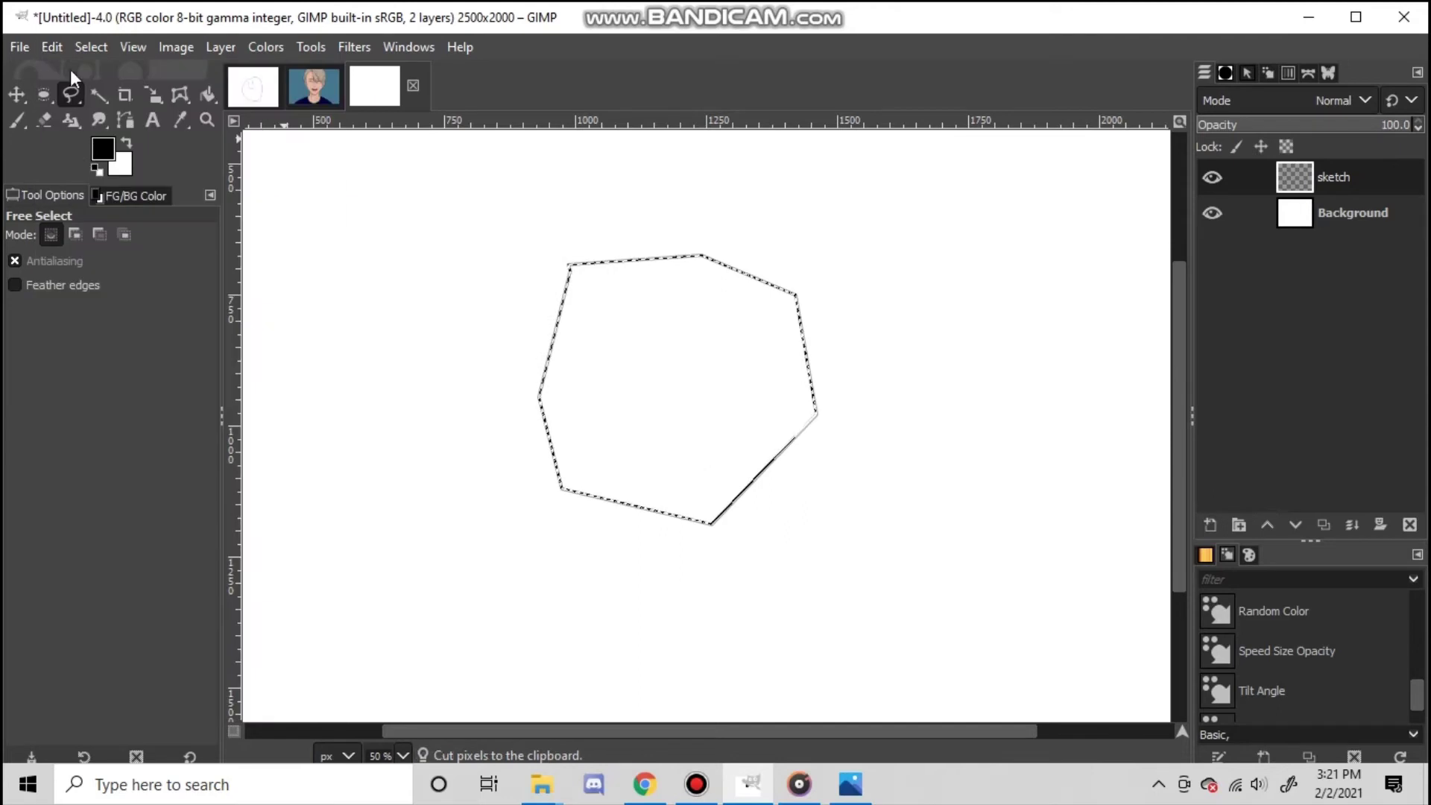
{"action": "left_click", "coordinate": [55, 47]}
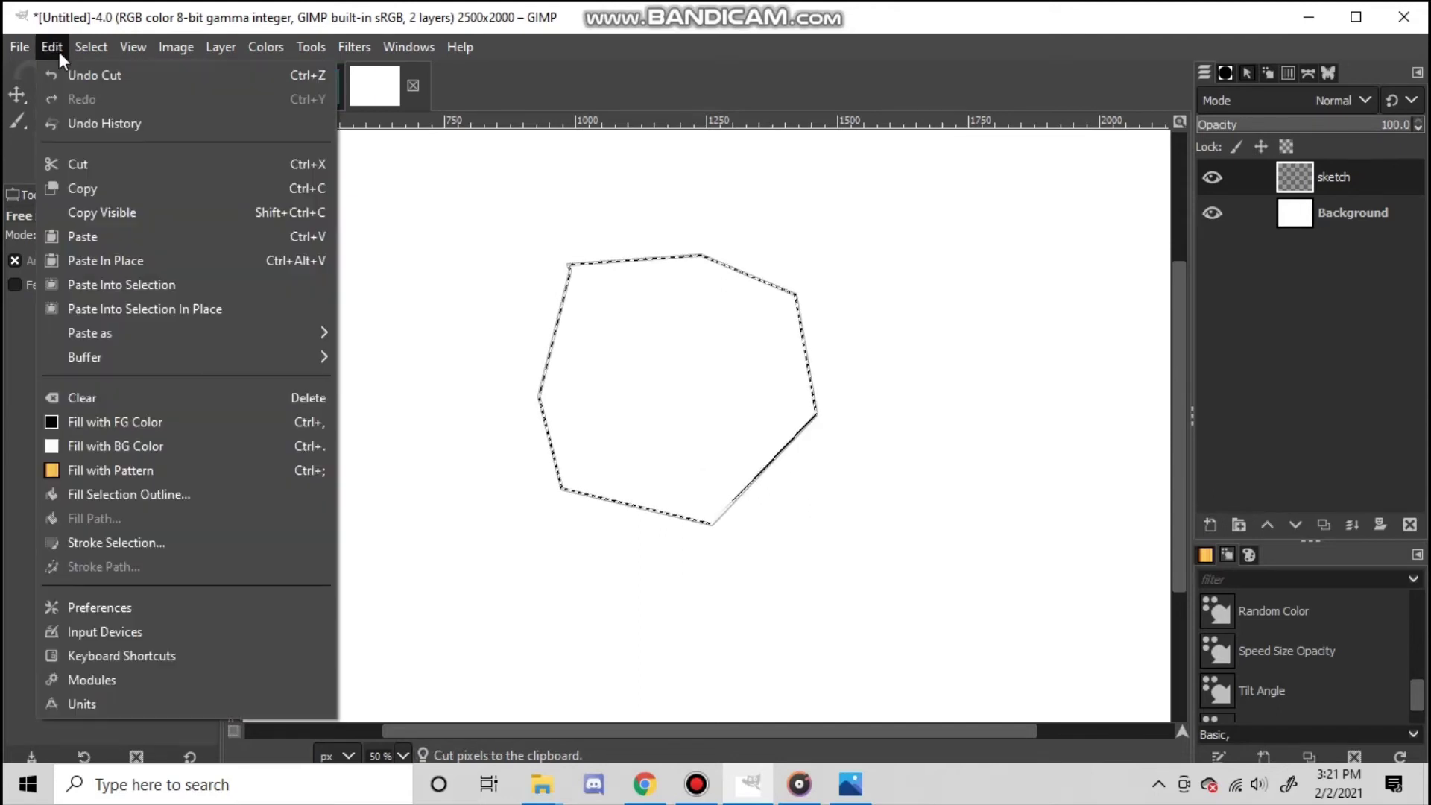
{"action": "left_click", "coordinate": [134, 231]}
- Move the pasted face slightly up, make it a new layer, and merge it down
{"action": "key", "text": "m"}
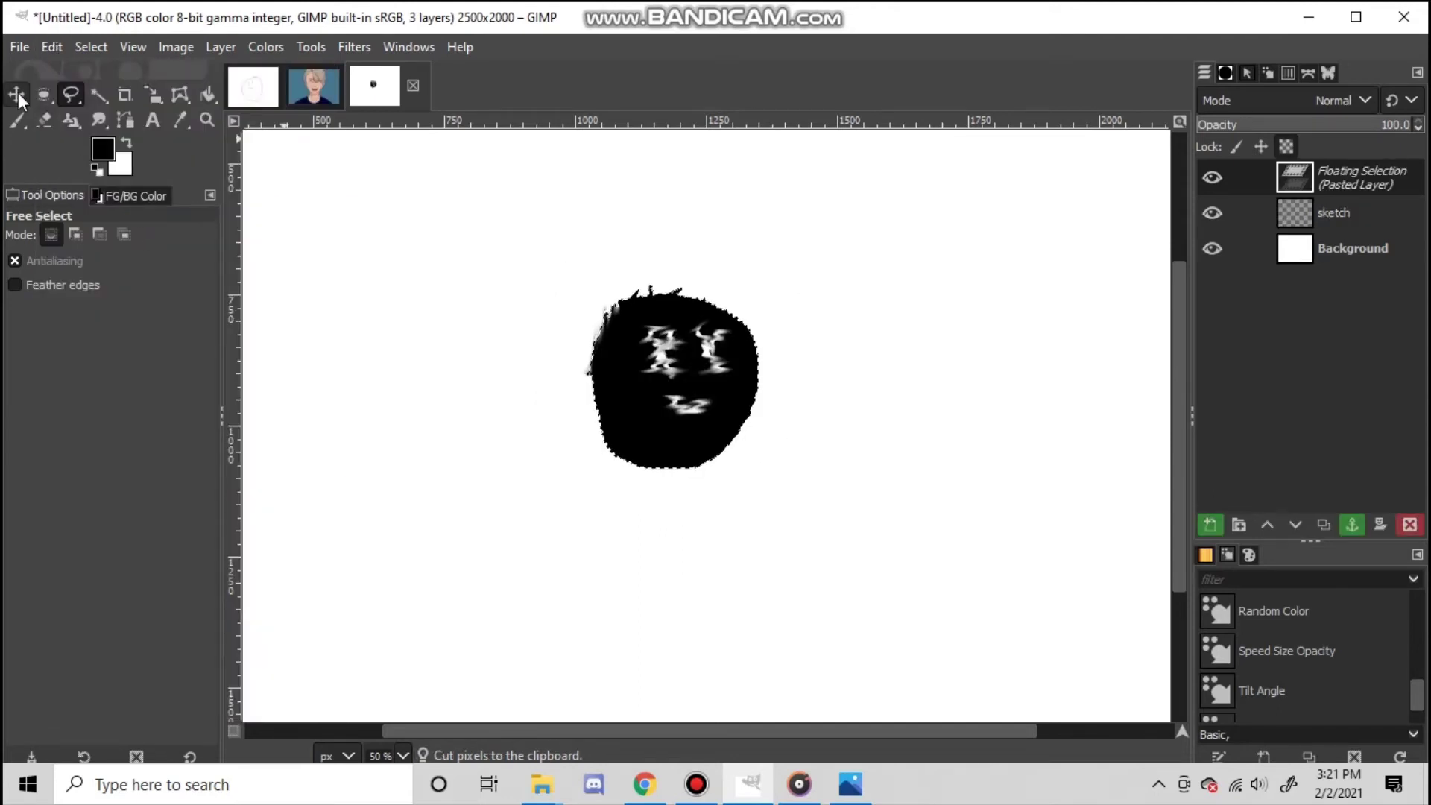
{"action": "left_click_drag", "start_coordinate": [790, 383], "coordinate": [678, 350]}
{"action": "left_click", "coordinate": [1209, 527]}
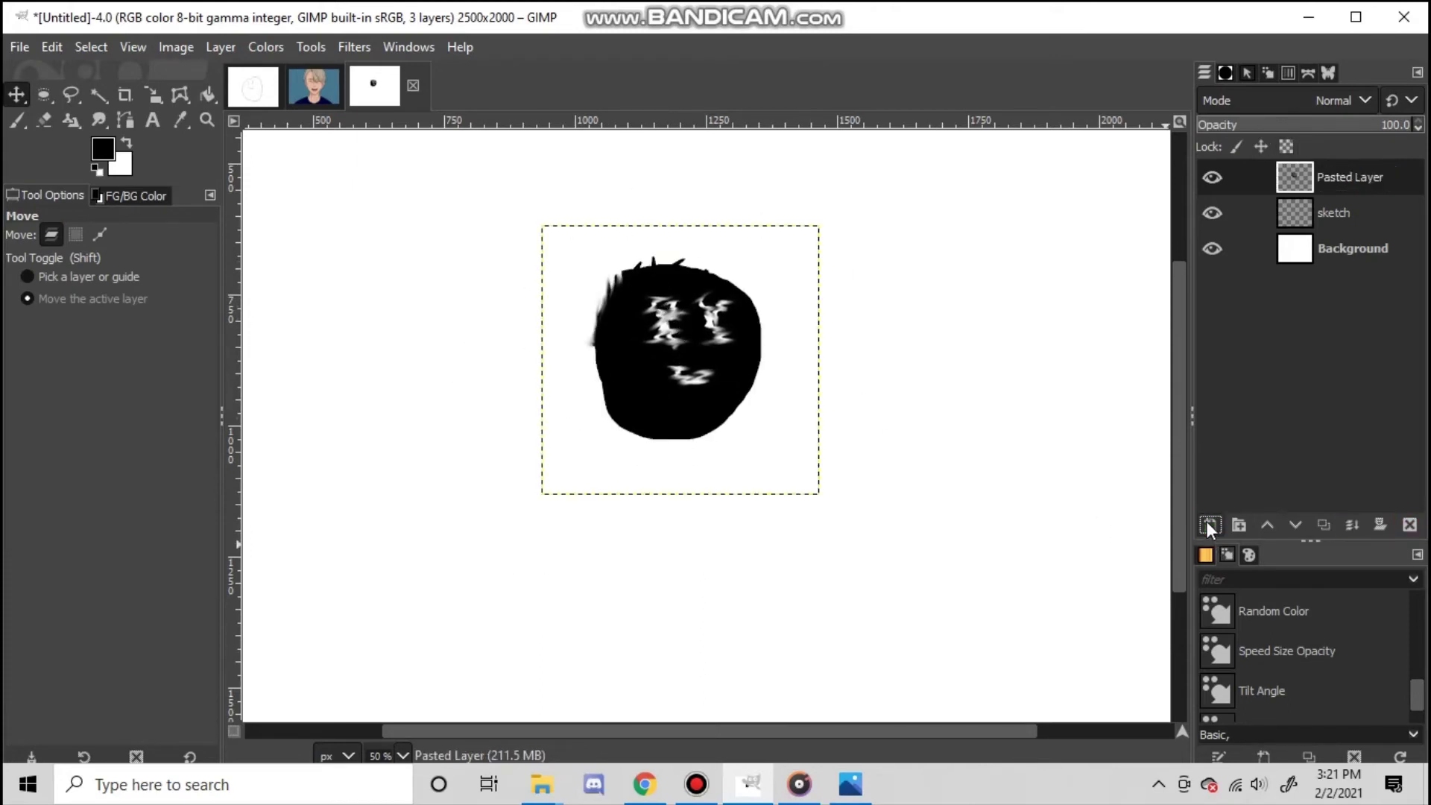
{"action": "left_click", "coordinate": [1353, 525]}
- Lower the sketch layer opacity to 93.2 and paint light grey rays at half brush opacity
{"action": "left_click", "coordinate": [28, 121]}
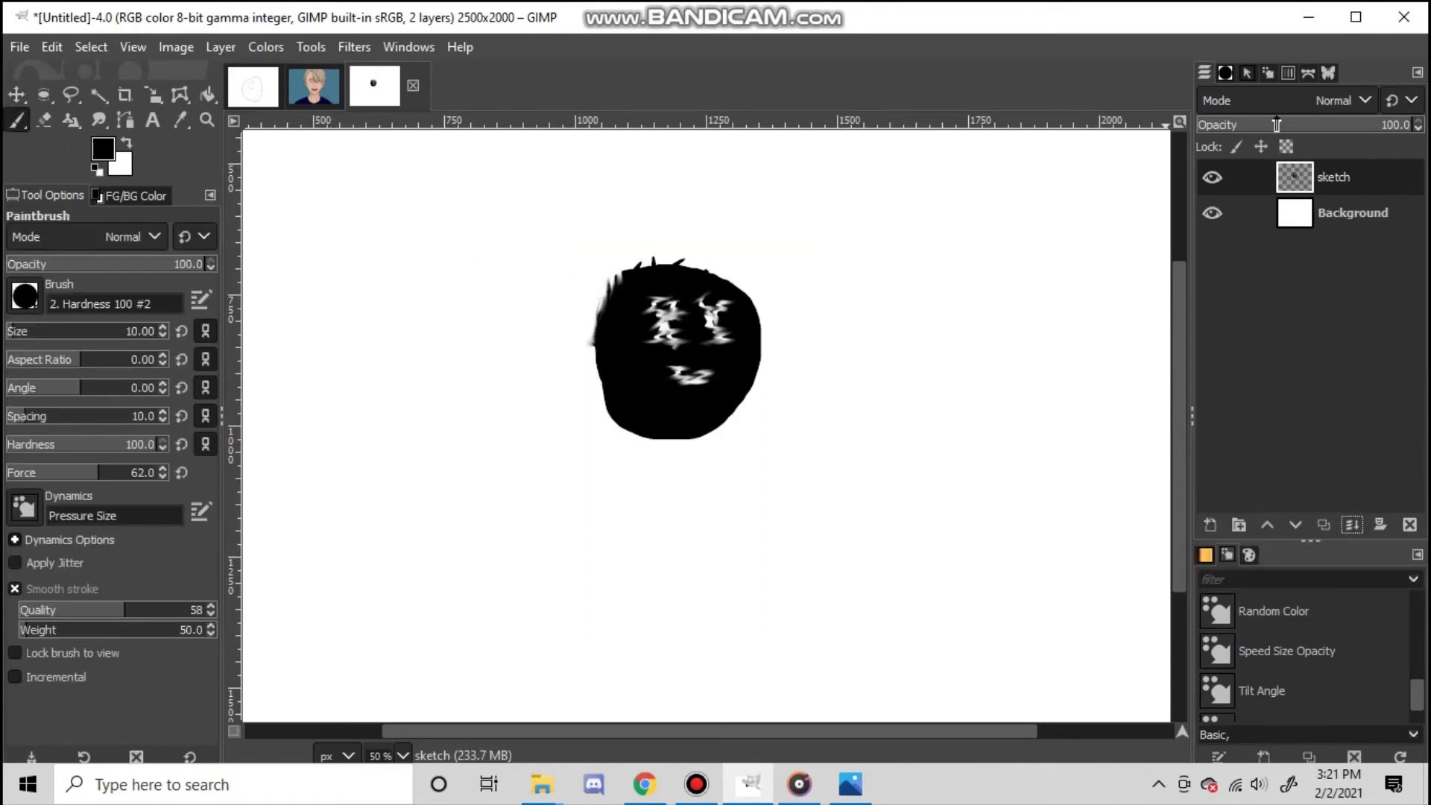
{"action": "mouse_move", "coordinate": [1278, 125]}
{"action": "left_mouse_down"}
{"action": "mouse_move", "coordinate": [1260, 126]}
{"action": "mouse_move", "coordinate": [1392, 125]}
{"action": "mouse_move", "coordinate": [1244, 124]}
{"action": "mouse_move", "coordinate": [1401, 134]}
{"action": "mouse_move", "coordinate": [1381, 138]}
{"action": "left_mouse_up"}
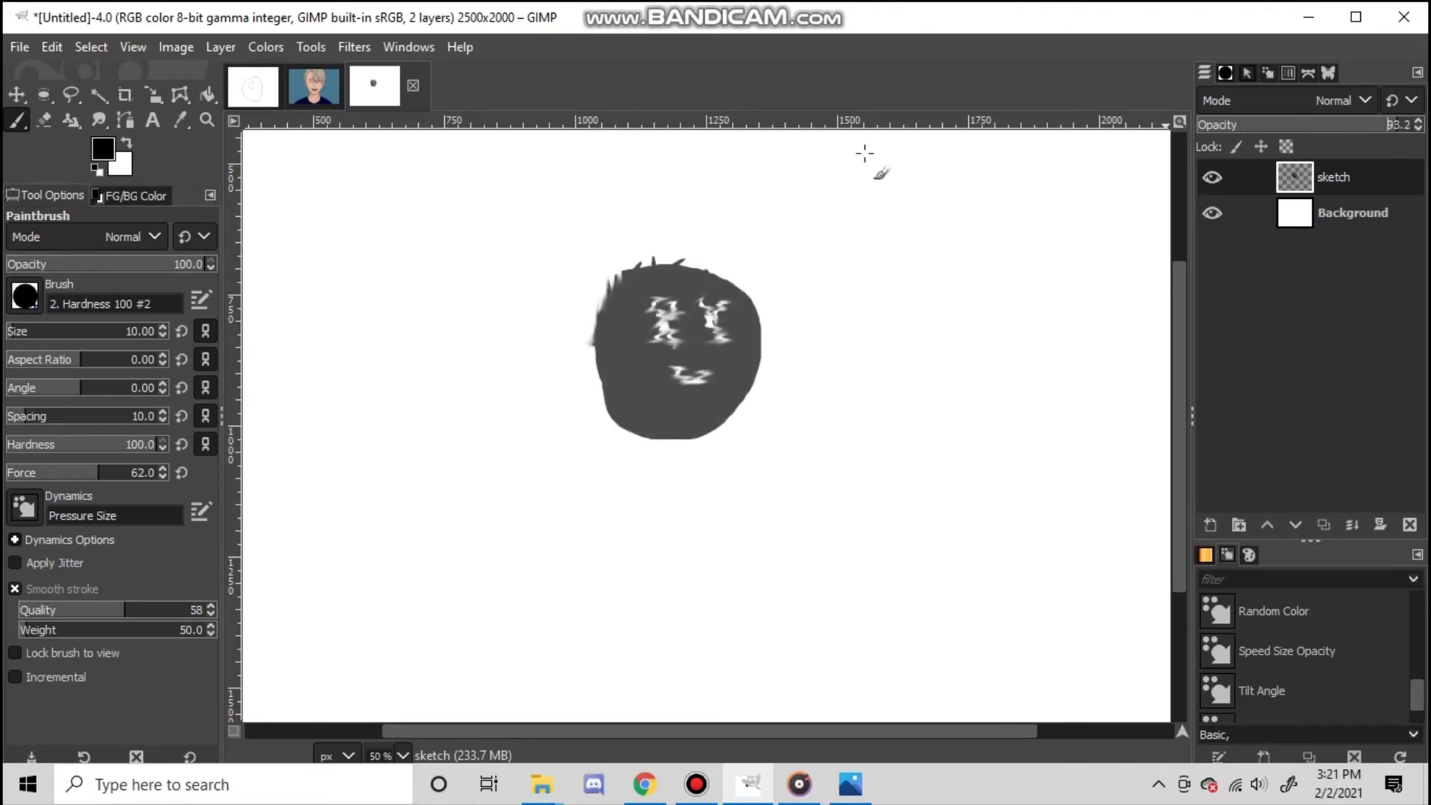
{"action": "left_click", "coordinate": [113, 261]}
{"action": "left_click_drag", "start_coordinate": [549, 289], "coordinate": [859, 366]}
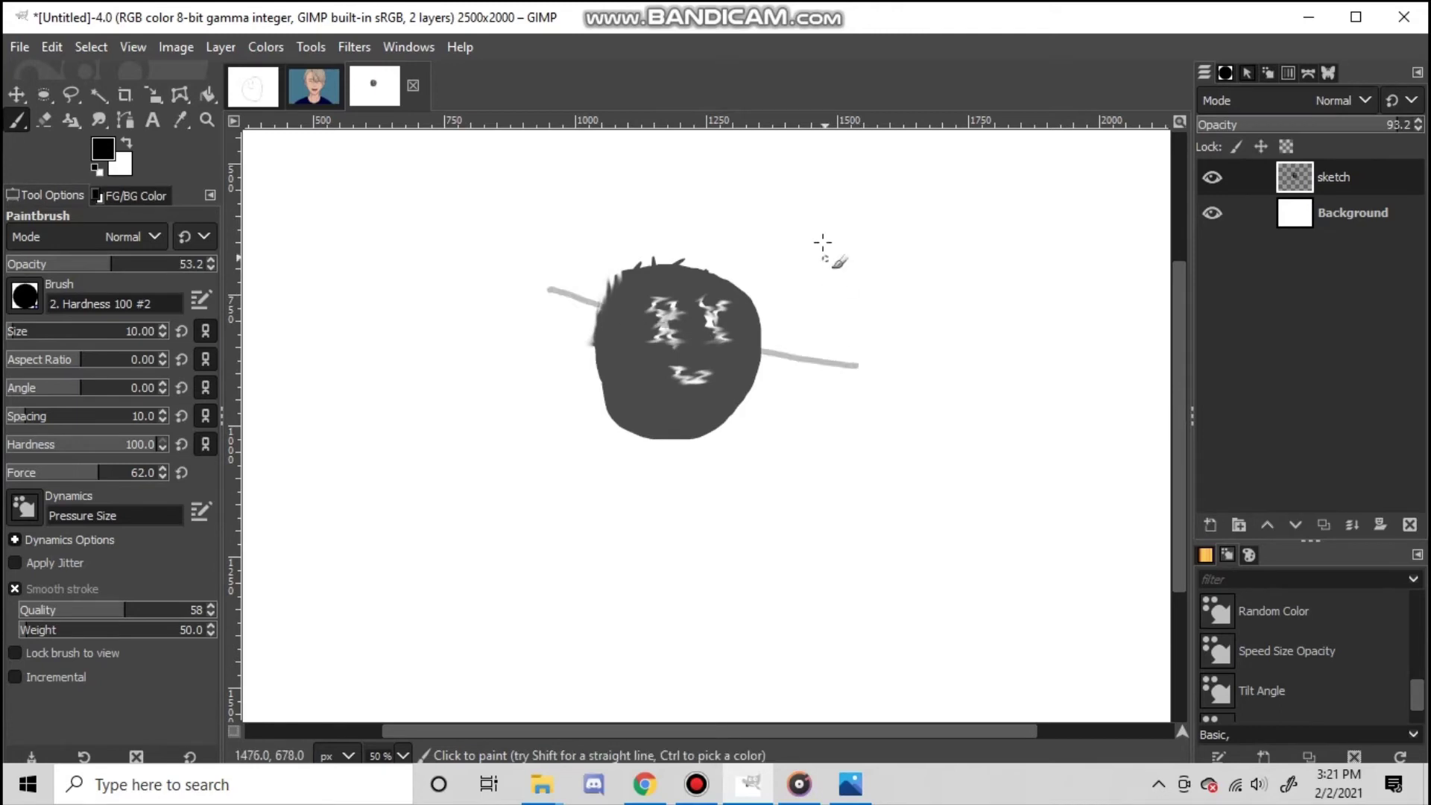
{"action": "left_click_drag", "start_coordinate": [823, 239], "coordinate": [754, 305]}
{"action": "left_click_drag", "start_coordinate": [605, 408], "coordinate": [470, 475]}
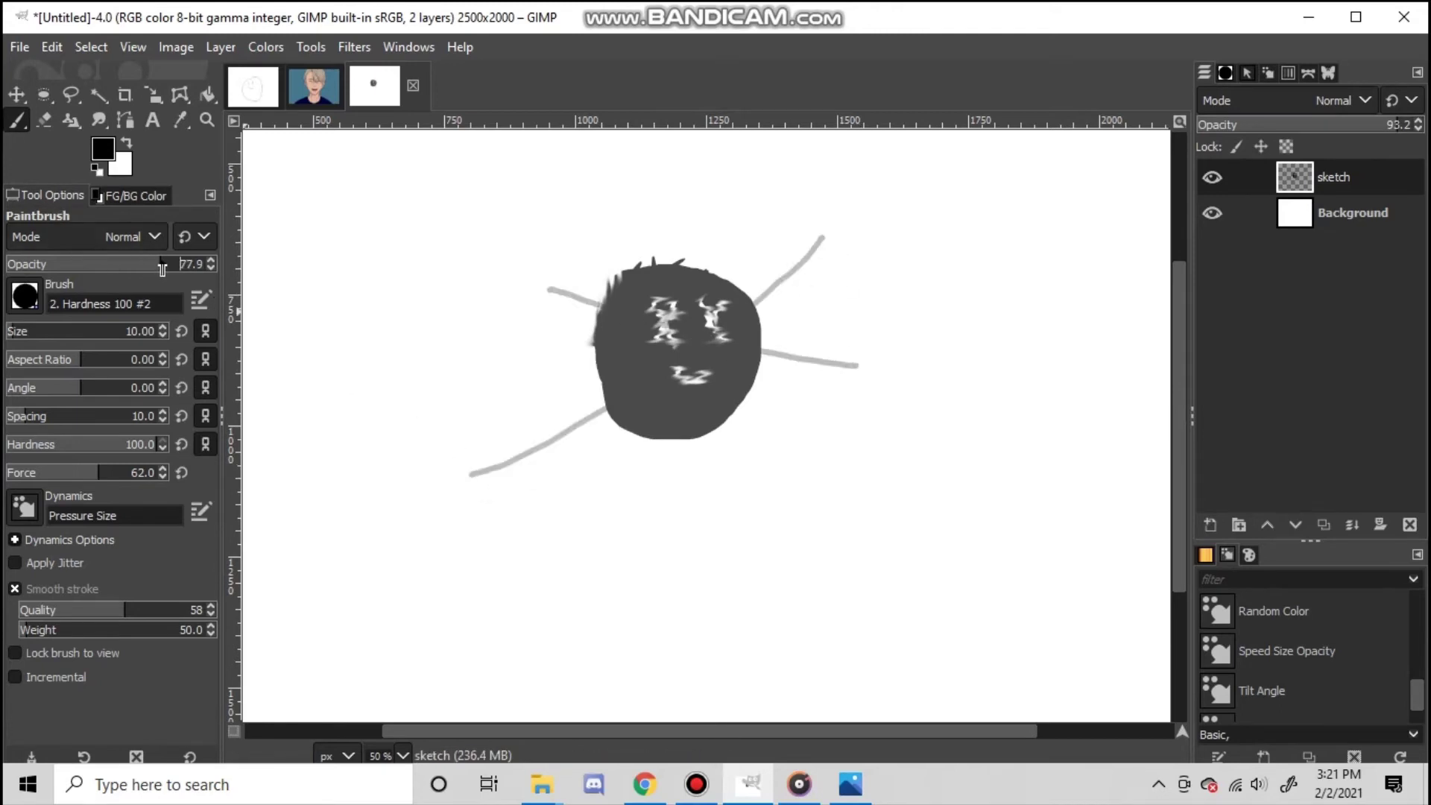
- Raise the brush opacity and paint darker rays around the face
{"action": "left_click_drag", "start_coordinate": [163, 268], "coordinate": [163, 268]}
{"action": "left_click_drag", "start_coordinate": [498, 348], "coordinate": [927, 306]}
{"action": "left_click_drag", "start_coordinate": [789, 202], "coordinate": [742, 291]}
{"action": "left_click_drag", "start_coordinate": [638, 437], "coordinate": [547, 520]}
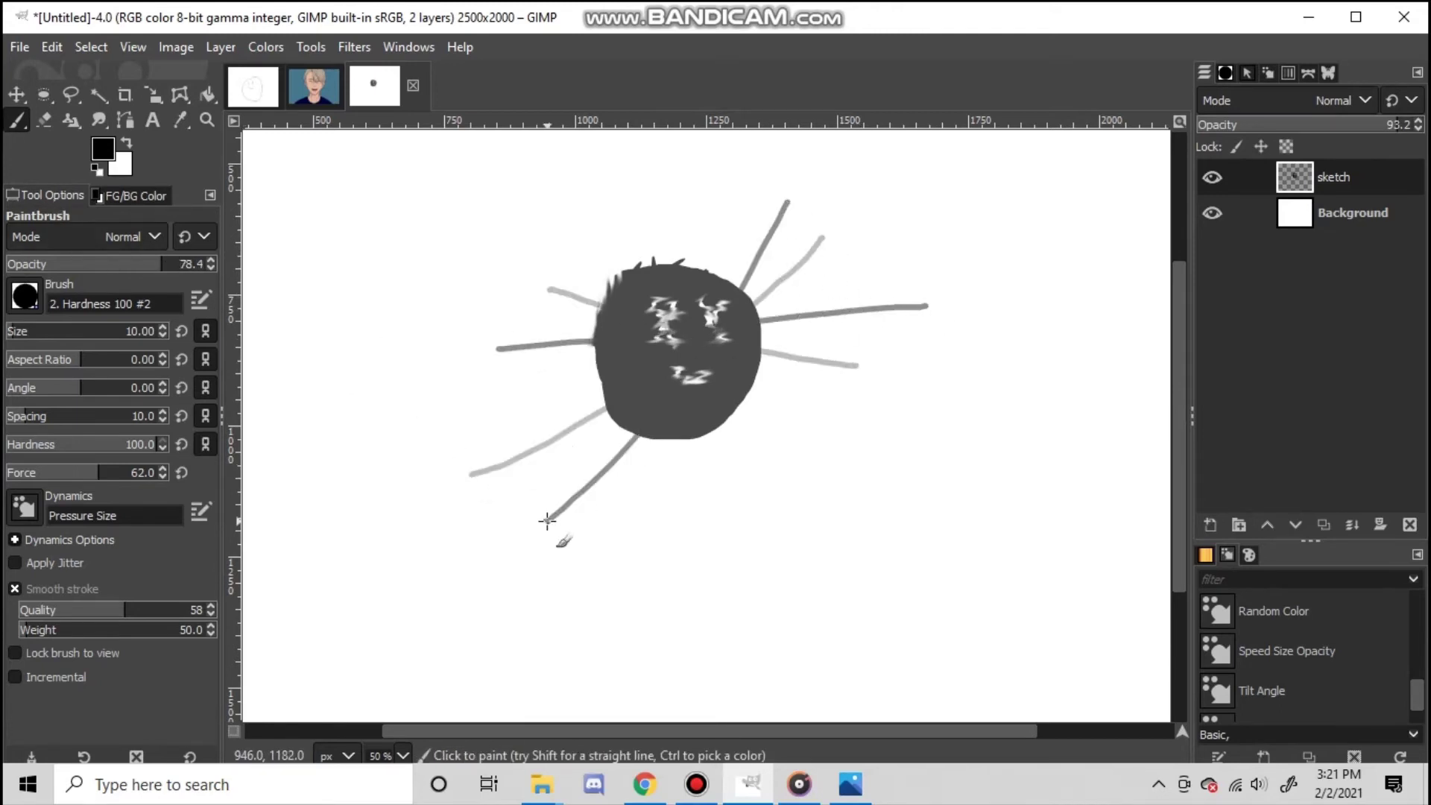
{"action": "left_click_drag", "start_coordinate": [586, 196], "coordinate": [622, 270]}
{"action": "left_click_drag", "start_coordinate": [701, 440], "coordinate": [754, 533]}
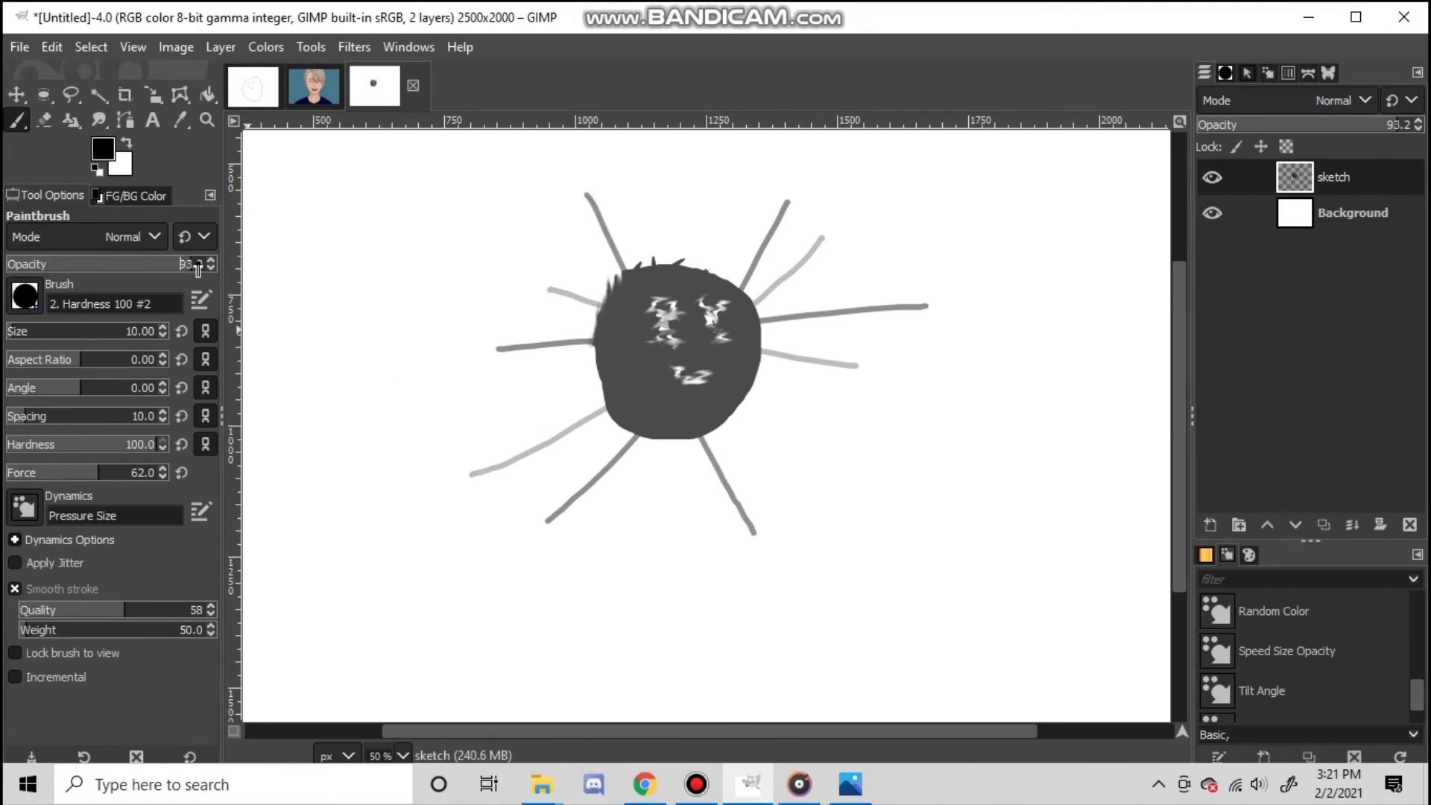
- At 97.9 brush opacity, paint dark rays on all sides of the face
{"action": "left_click_drag", "start_coordinate": [198, 269], "coordinate": [206, 268]}
{"action": "left_click_drag", "start_coordinate": [527, 385], "coordinate": [597, 359]}
{"action": "left_click_drag", "start_coordinate": [762, 323], "coordinate": [975, 303]}
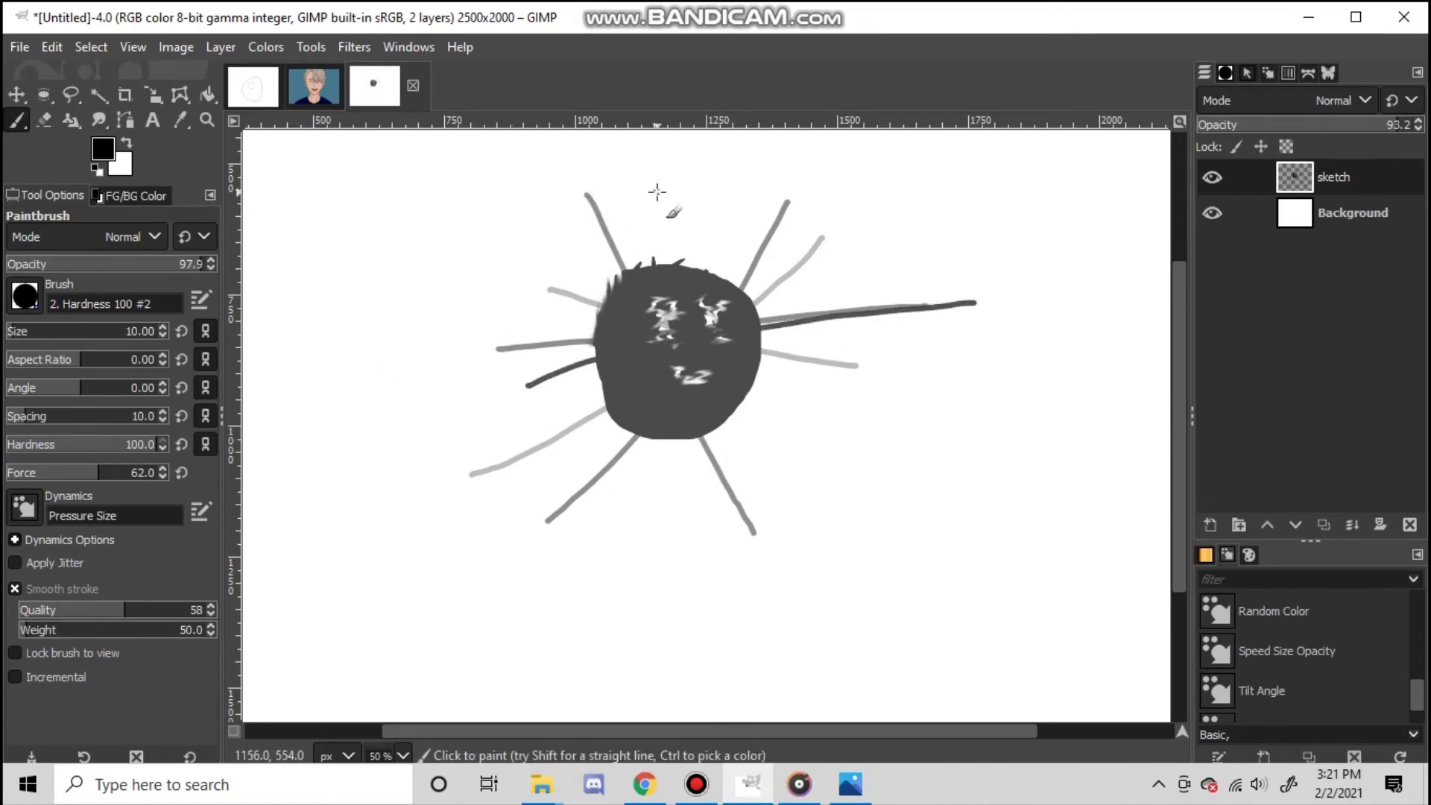
{"action": "left_click_drag", "start_coordinate": [657, 191], "coordinate": [657, 264]}
{"action": "left_click_drag", "start_coordinate": [641, 439], "coordinate": [630, 580]}
{"action": "left_click_drag", "start_coordinate": [528, 303], "coordinate": [595, 344]}
{"action": "left_click_drag", "start_coordinate": [735, 415], "coordinate": [985, 466]}
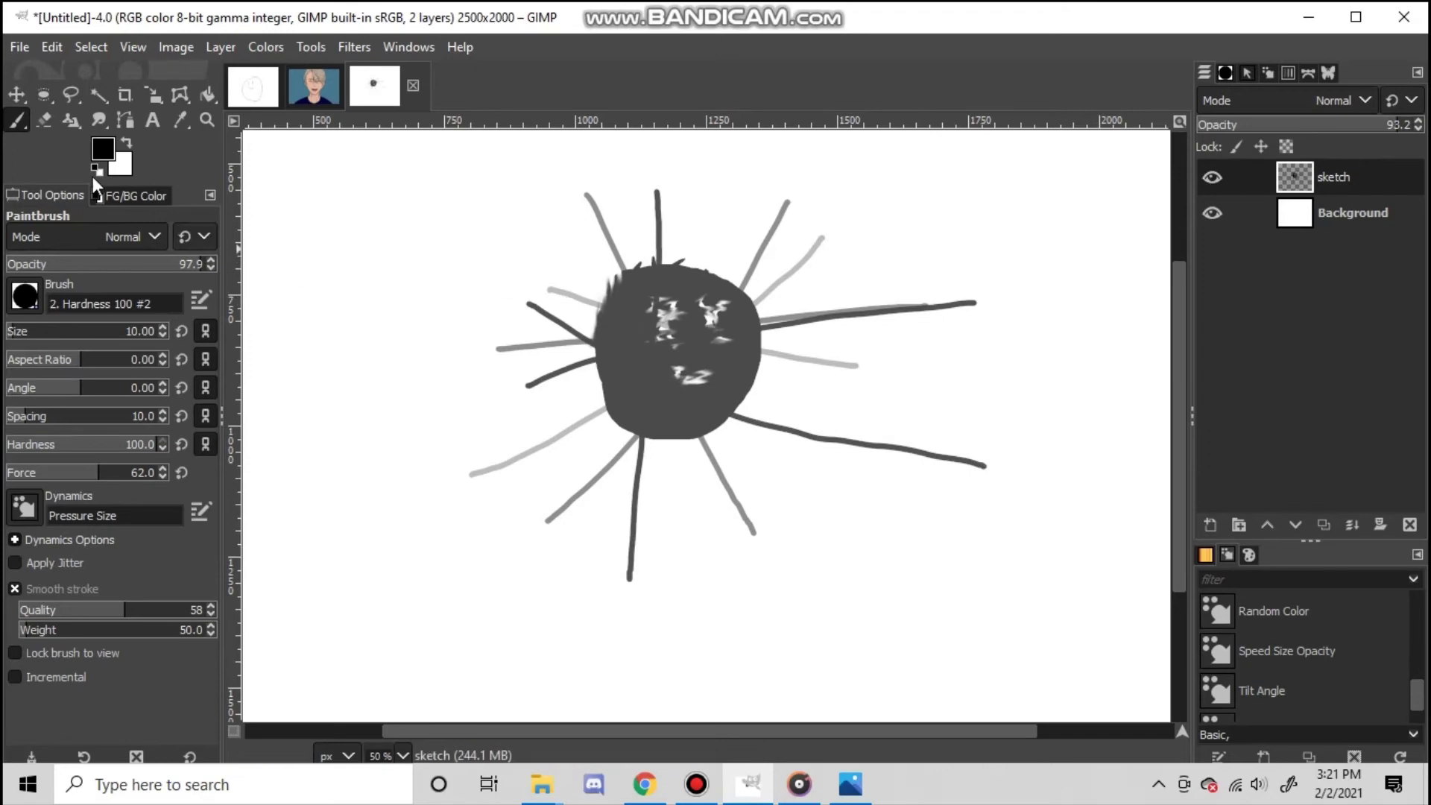
- Paint a Bristles 02 loop and a Chalk 02 ring around the sun
{"action": "left_click", "coordinate": [1225, 73]}
{"action": "left_click", "coordinate": [1302, 289]}
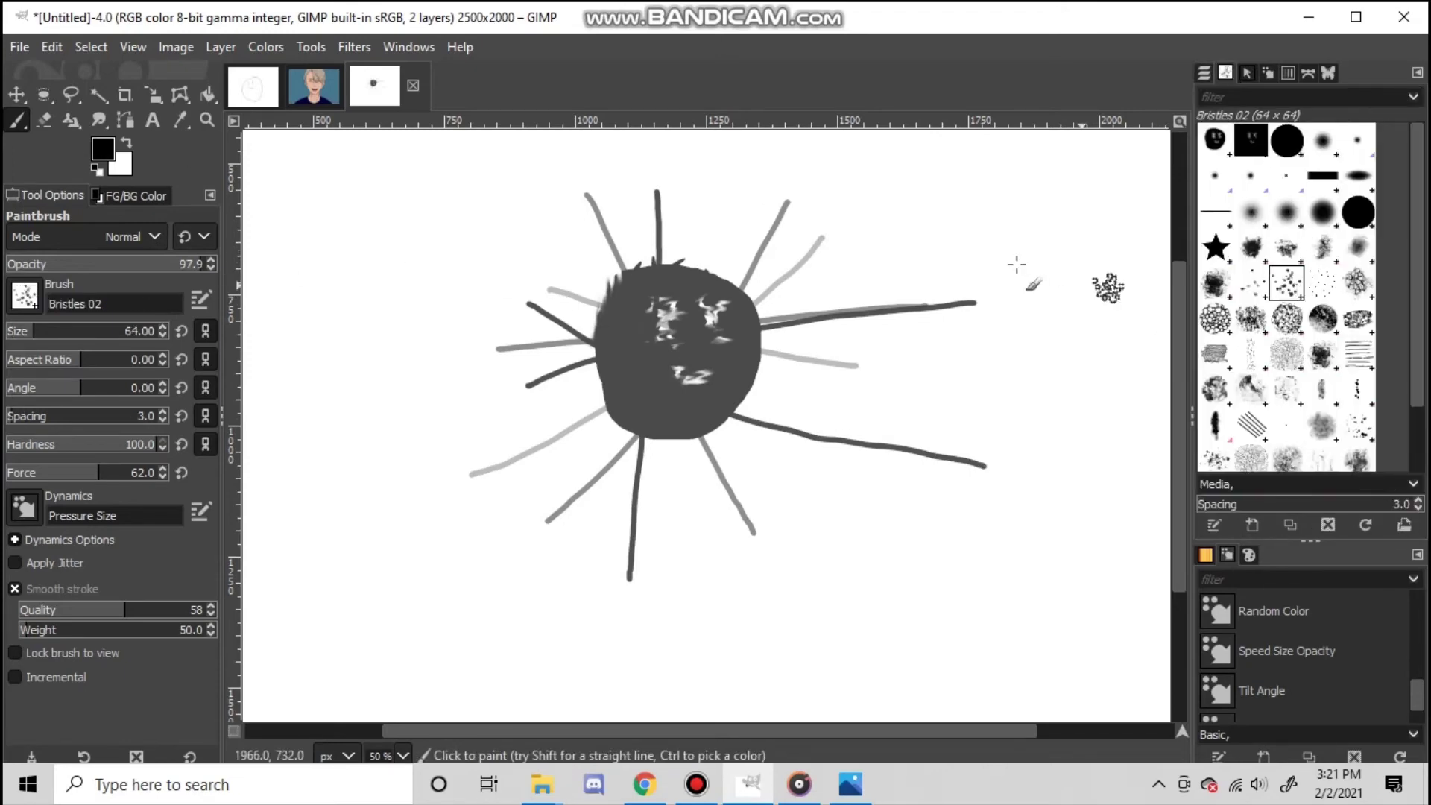
{"action": "mouse_move", "coordinate": [1002, 231]}
{"action": "left_mouse_down"}
{"action": "mouse_move", "coordinate": [1019, 304]}
{"action": "mouse_move", "coordinate": [875, 530]}
{"action": "mouse_move", "coordinate": [604, 191]}
{"action": "mouse_move", "coordinate": [911, 292]}
{"action": "mouse_move", "coordinate": [923, 369]}
{"action": "left_mouse_up"}
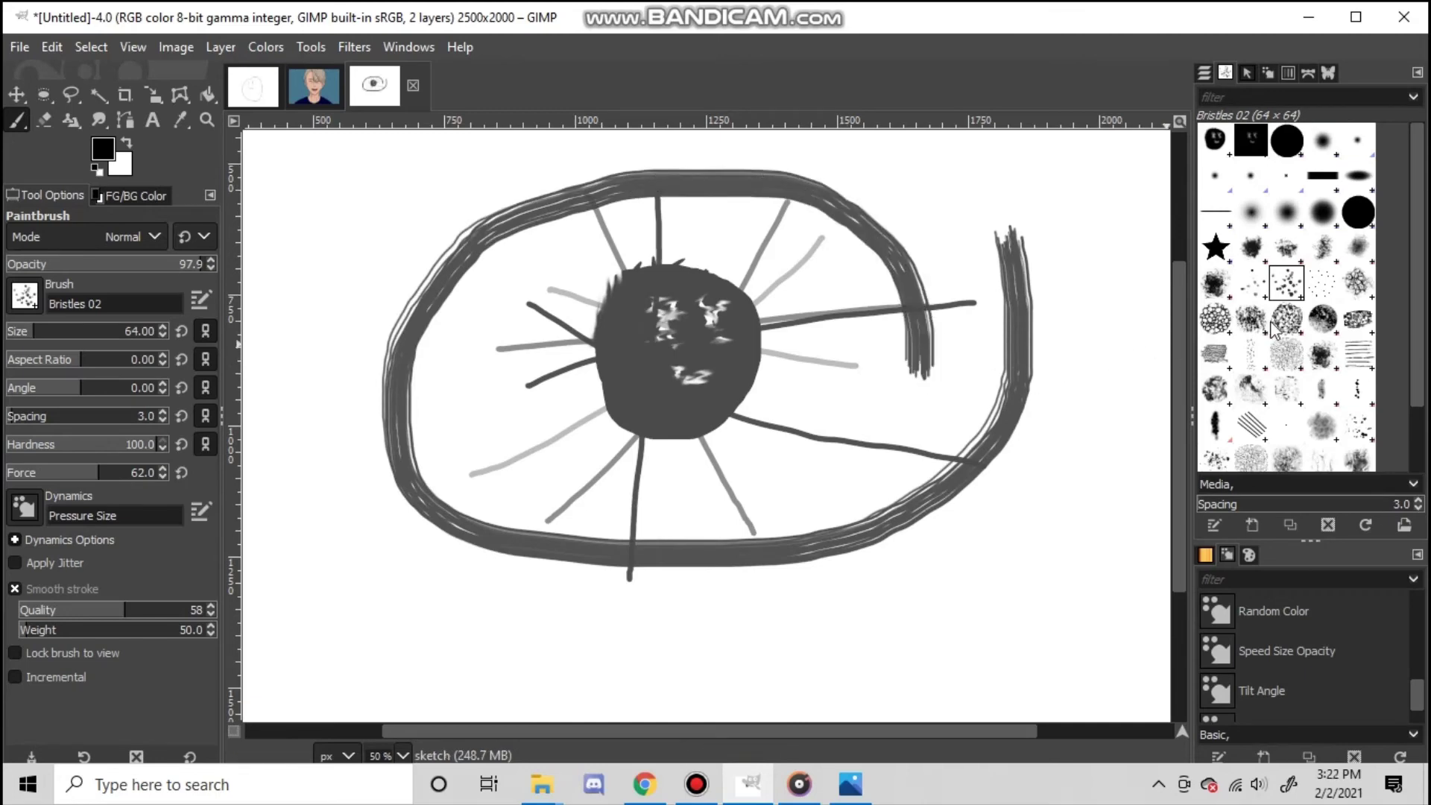
{"action": "left_click", "coordinate": [1286, 318]}
{"action": "mouse_move", "coordinate": [827, 246]}
{"action": "left_mouse_down"}
{"action": "mouse_move", "coordinate": [857, 402]}
{"action": "mouse_move", "coordinate": [731, 209]}
{"action": "mouse_move", "coordinate": [626, 224]}
{"action": "mouse_move", "coordinate": [596, 358]}
{"action": "left_mouse_up"}
- Add a Chalk 03 ring around the iris and Charcoal 02 rings around the eye
{"action": "left_click", "coordinate": [1322, 319]}
{"action": "mouse_move", "coordinate": [945, 381]}
{"action": "left_mouse_down"}
{"action": "mouse_move", "coordinate": [820, 498]}
{"action": "mouse_move", "coordinate": [472, 312]}
{"action": "mouse_move", "coordinate": [870, 193]}
{"action": "mouse_move", "coordinate": [851, 479]}
{"action": "mouse_move", "coordinate": [449, 451]}
{"action": "mouse_move", "coordinate": [634, 171]}
{"action": "left_mouse_up"}
{"action": "left_click", "coordinate": [1215, 355]}
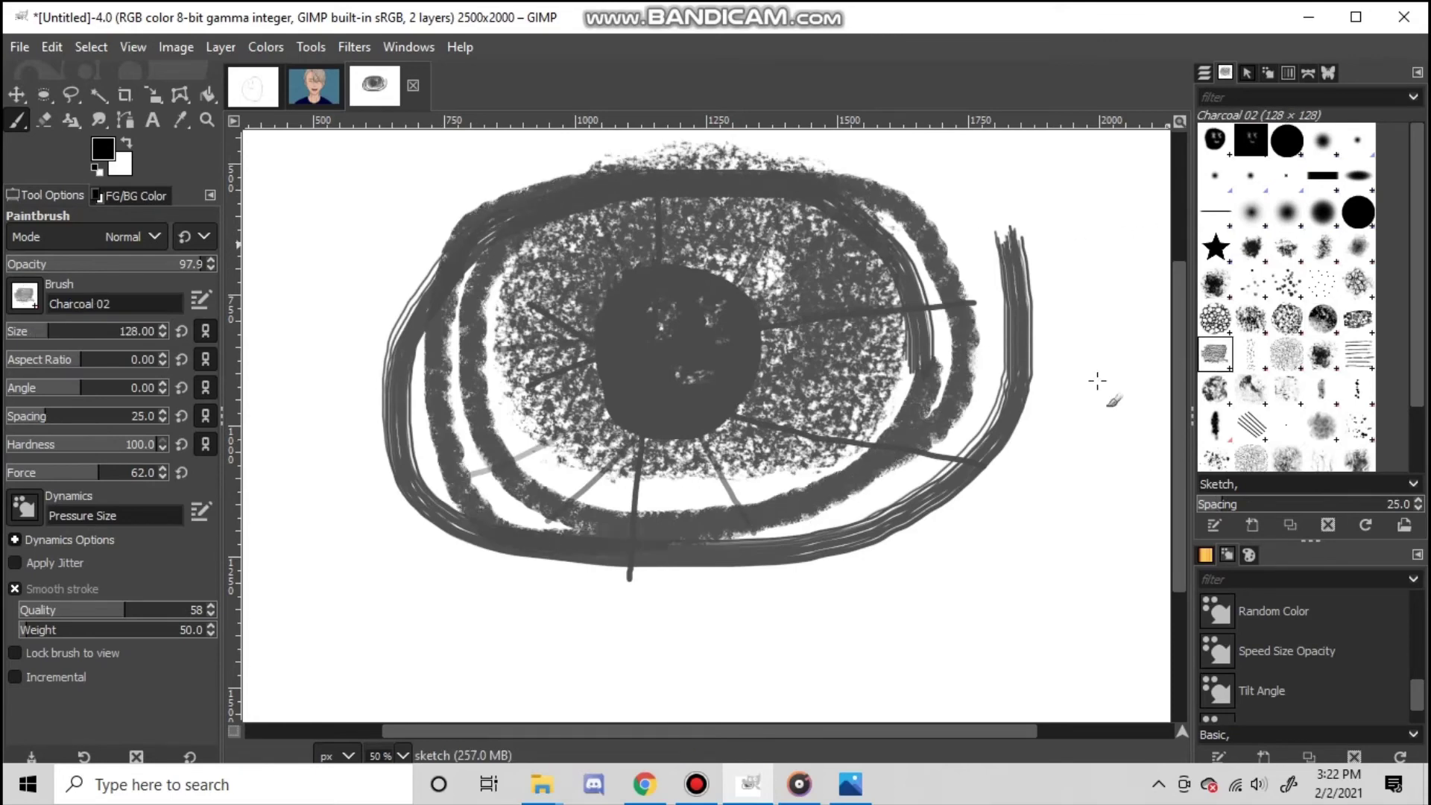
{"action": "mouse_move", "coordinate": [932, 388]}
{"action": "left_mouse_down"}
{"action": "mouse_move", "coordinate": [927, 495]}
{"action": "mouse_move", "coordinate": [462, 477]}
{"action": "mouse_move", "coordinate": [984, 187]}
{"action": "left_mouse_up"}
{"action": "left_click_drag", "start_coordinate": [1013, 242], "coordinate": [1026, 387]}
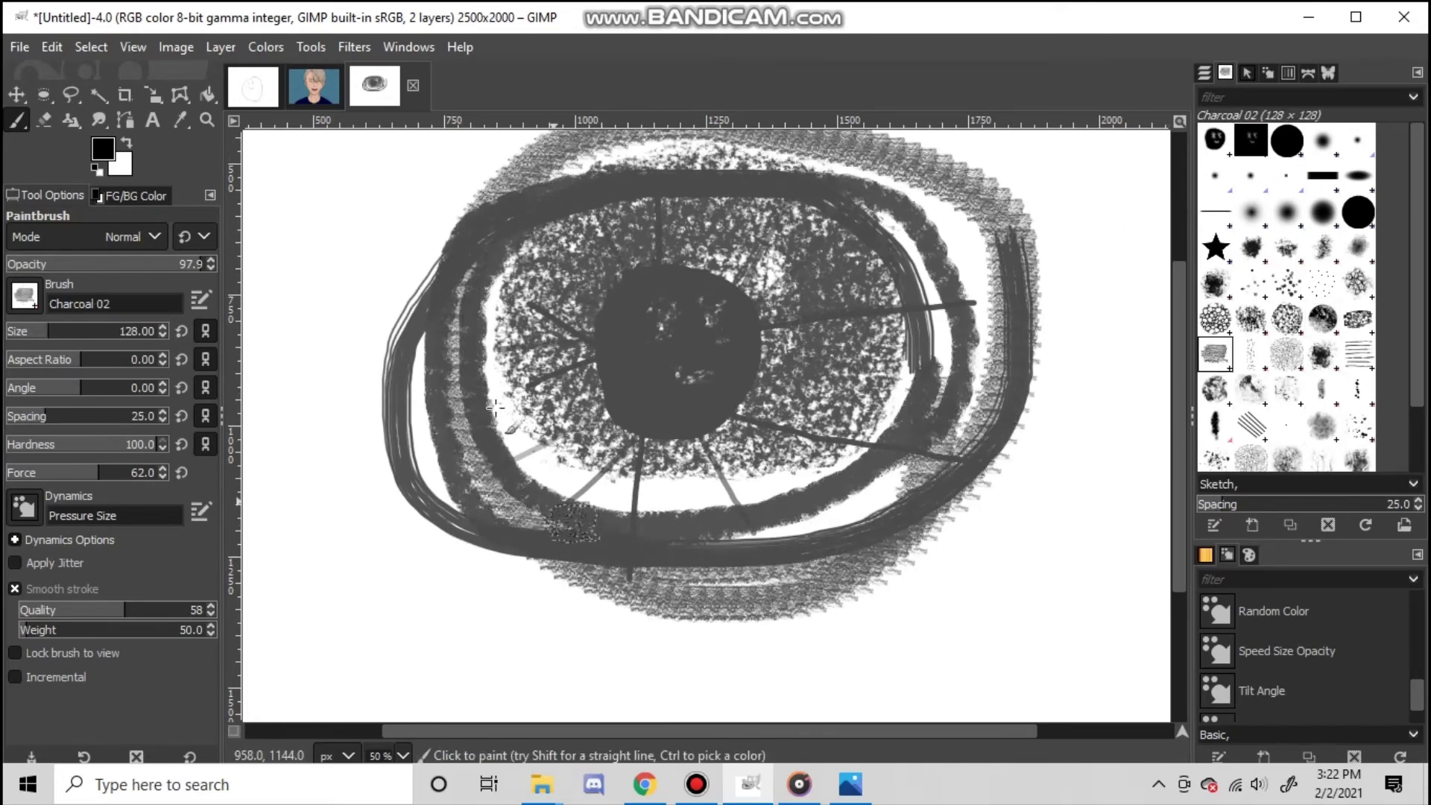
- With Pencil Scratch, paint three diagonal strokes right of the eye crossed by two hatch lines
{"action": "left_click", "coordinate": [1241, 422]}
{"action": "mouse_move", "coordinate": [1015, 476]}
{"action": "left_mouse_down"}
{"action": "mouse_move", "coordinate": [952, 610]}
{"action": "mouse_move", "coordinate": [997, 630]}
{"action": "left_mouse_up"}
{"action": "left_click_drag", "start_coordinate": [1095, 466], "coordinate": [1039, 626]}
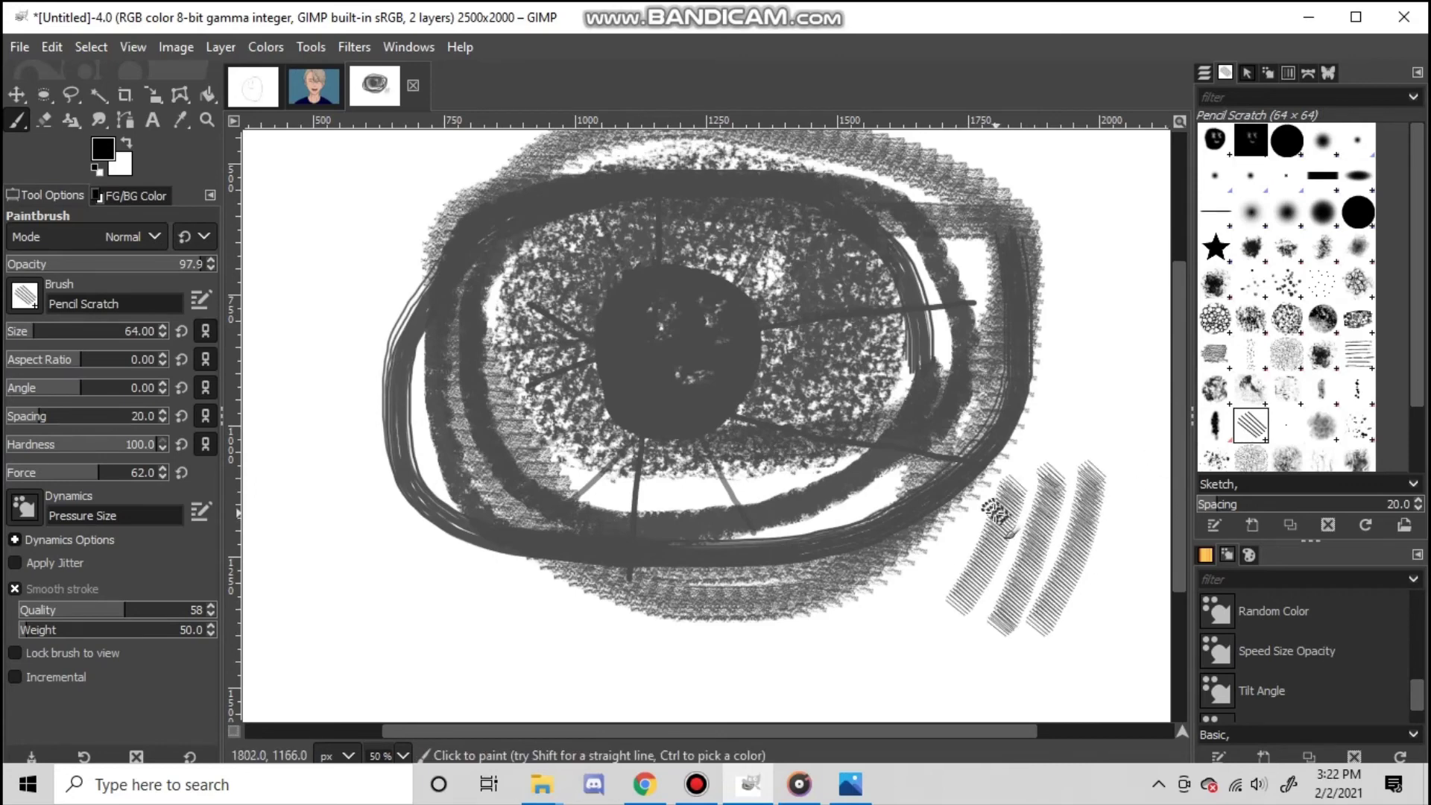
{"action": "left_click_drag", "start_coordinate": [984, 504], "coordinate": [1055, 548]}
{"action": "left_click_drag", "start_coordinate": [1018, 522], "coordinate": [1085, 566]}
- Apply a midtone Color Balance of Cyan-Red 78.1, Magenta-Green -29.1, Yellow-Blue 57.8
{"action": "left_click", "coordinate": [276, 48]}
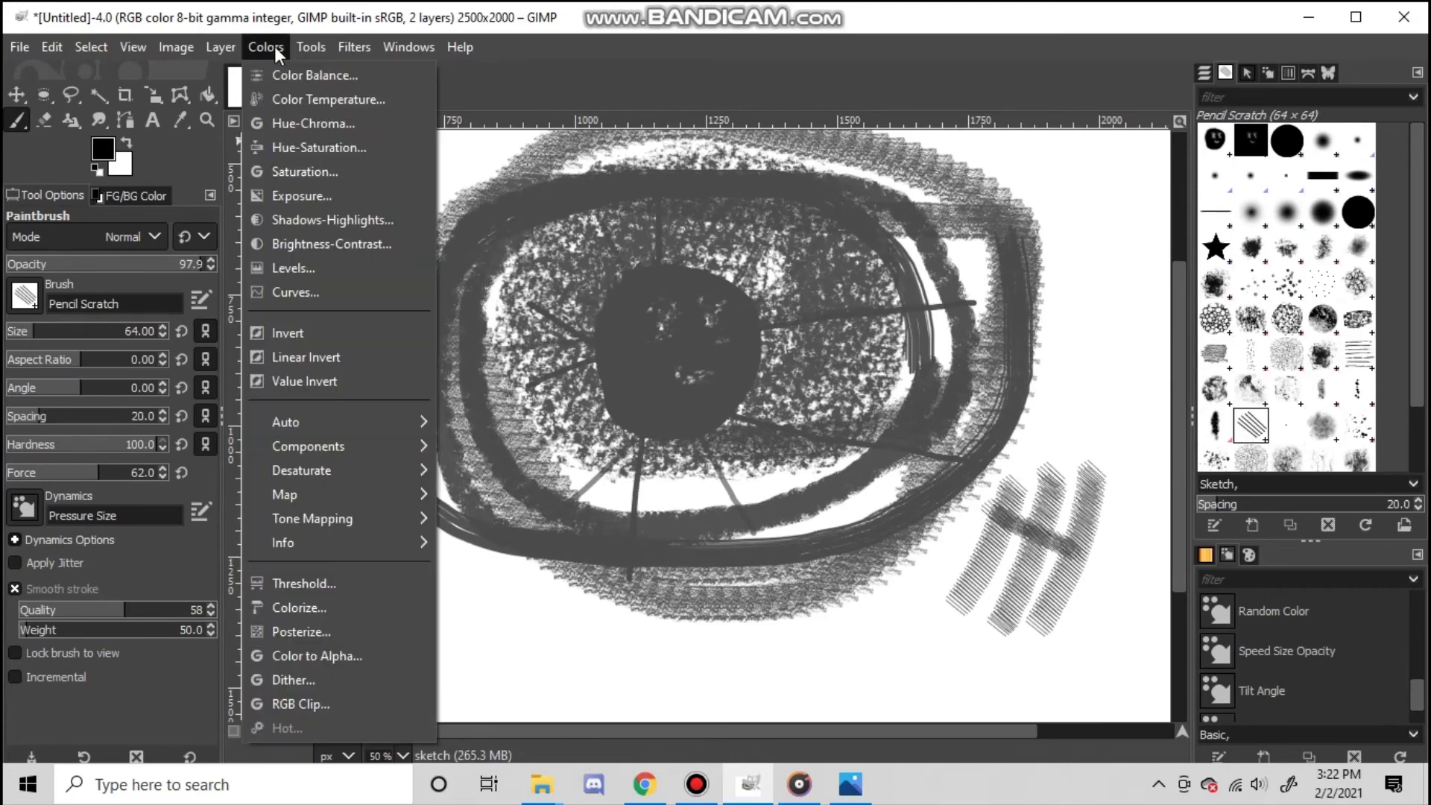
{"action": "left_click", "coordinate": [276, 69]}
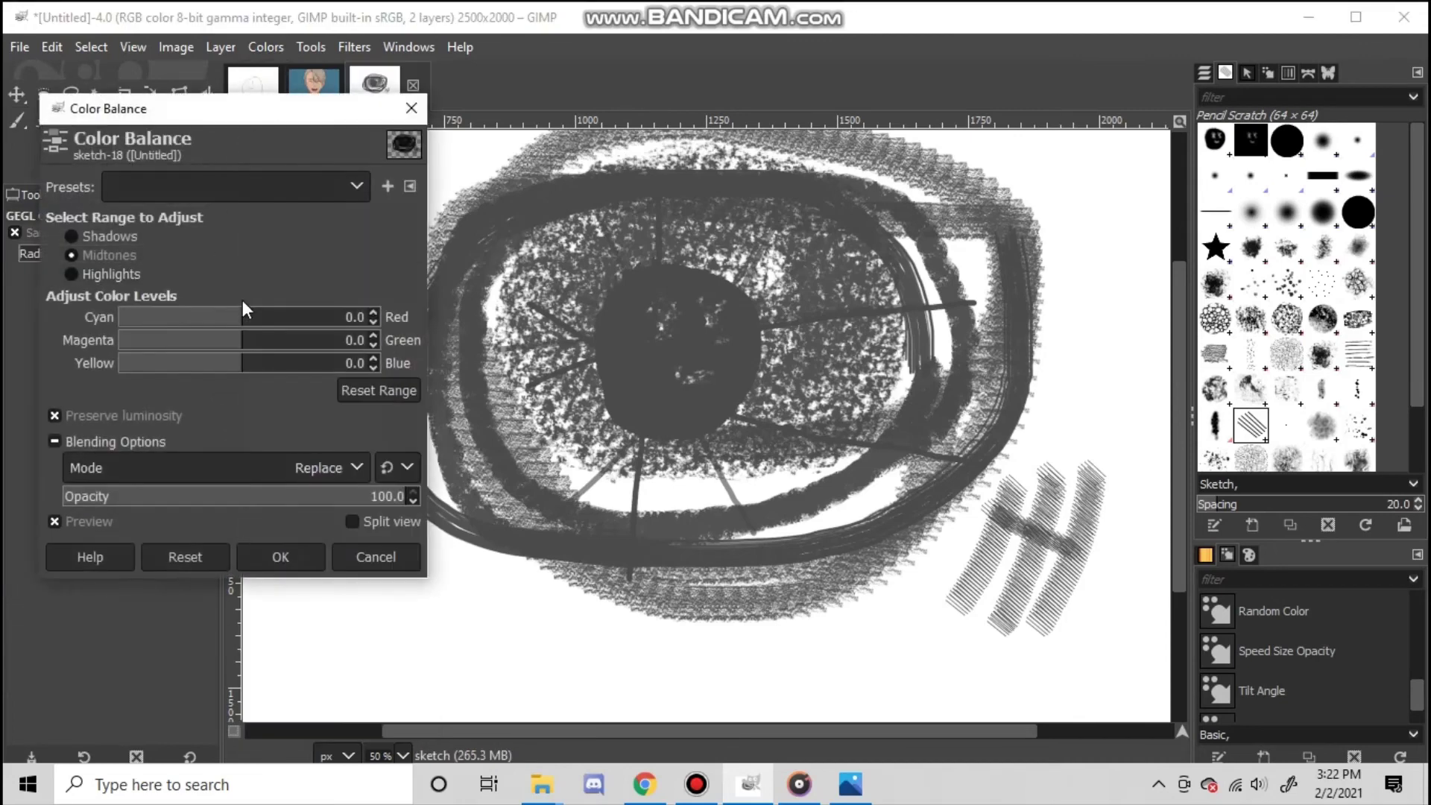
{"action": "left_click_drag", "start_coordinate": [273, 322], "coordinate": [351, 326]}
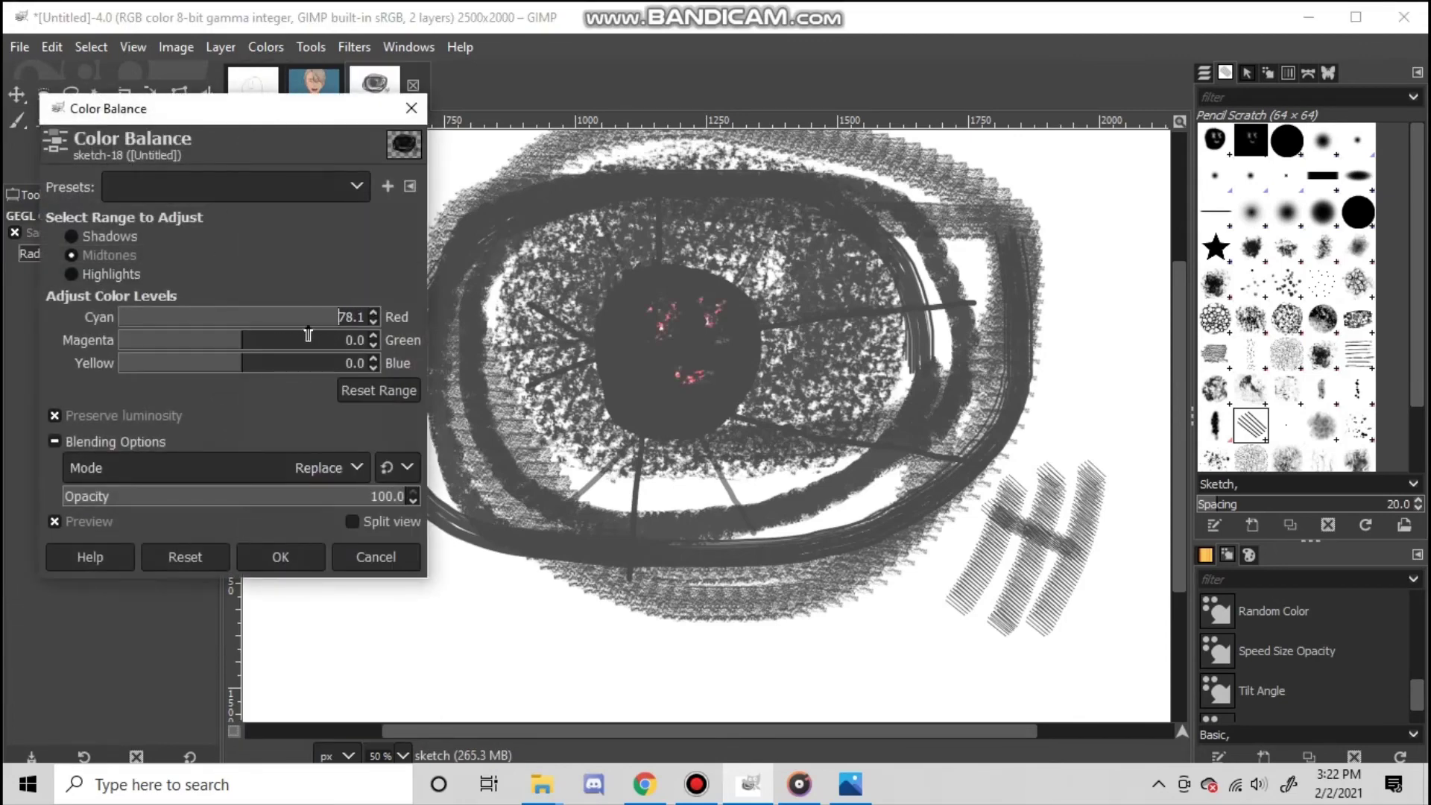
{"action": "left_click_drag", "start_coordinate": [214, 348], "coordinate": [321, 365]}
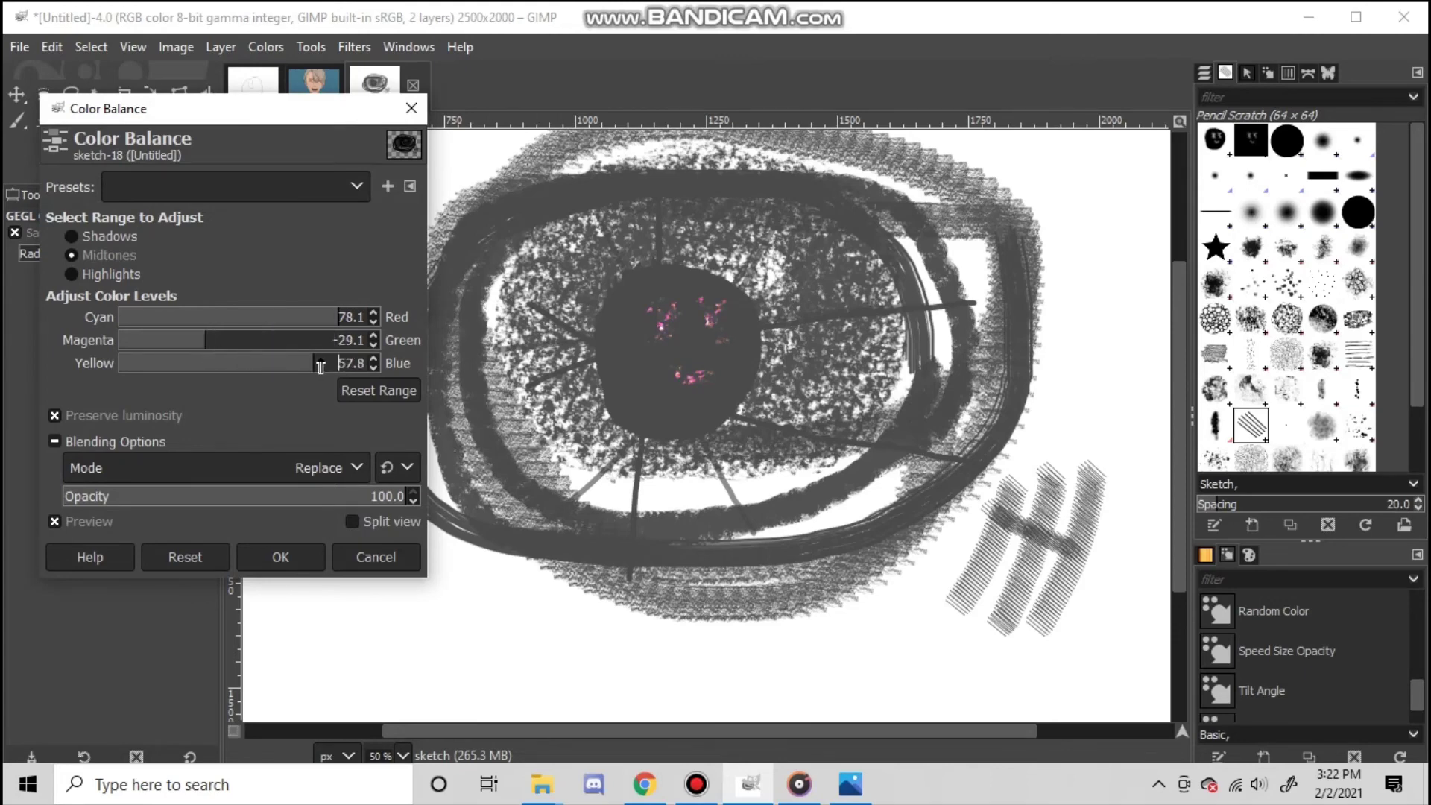
{"action": "left_click", "coordinate": [281, 557]}
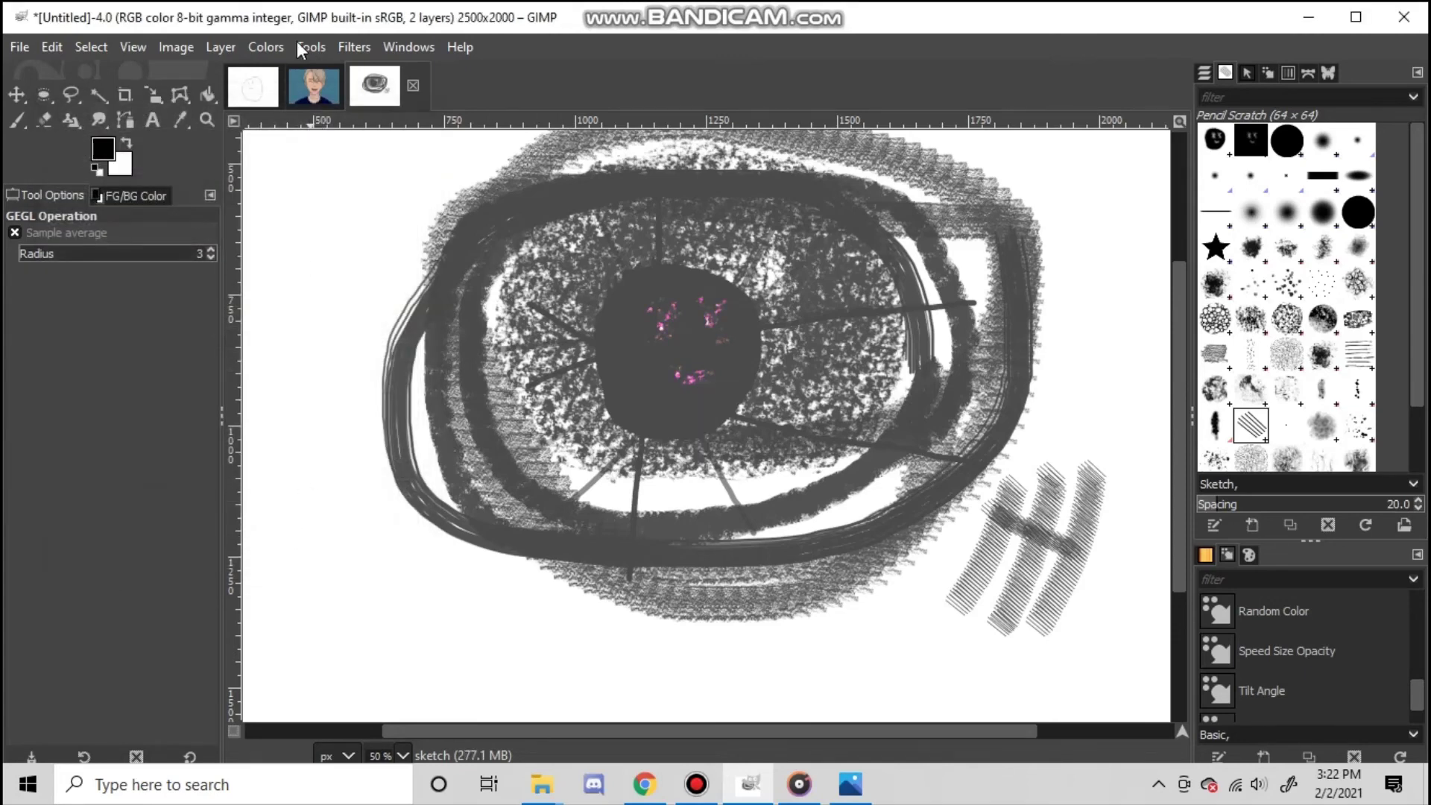
- Fit the image in the window and enlarge the sketch layer with the Scale tool
{"action": "left_click", "coordinate": [133, 46]}
{"action": "mouse_move", "coordinate": [194, 147]}
{"action": "left_click", "coordinate": [515, 211]}
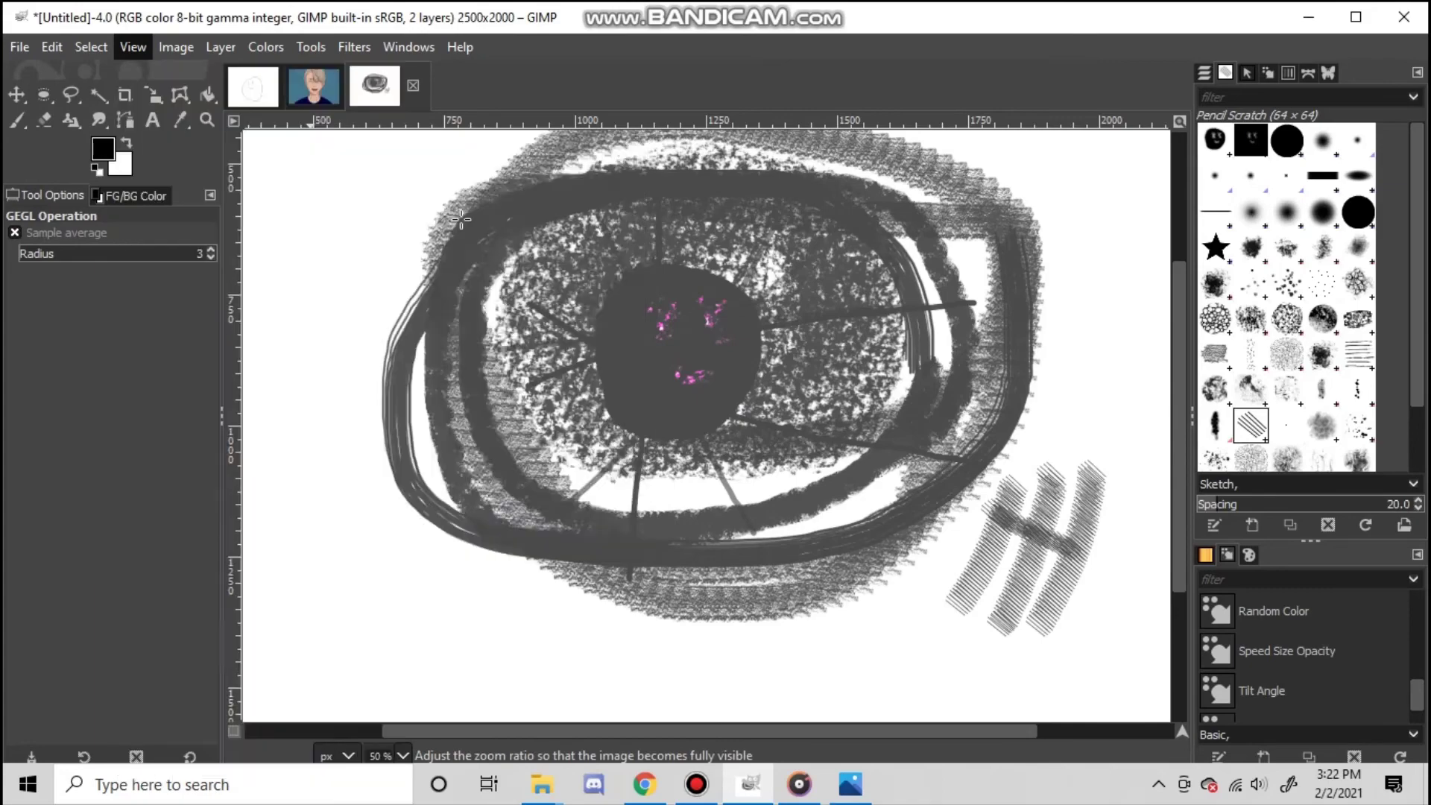
{"action": "left_click", "coordinate": [153, 94]}
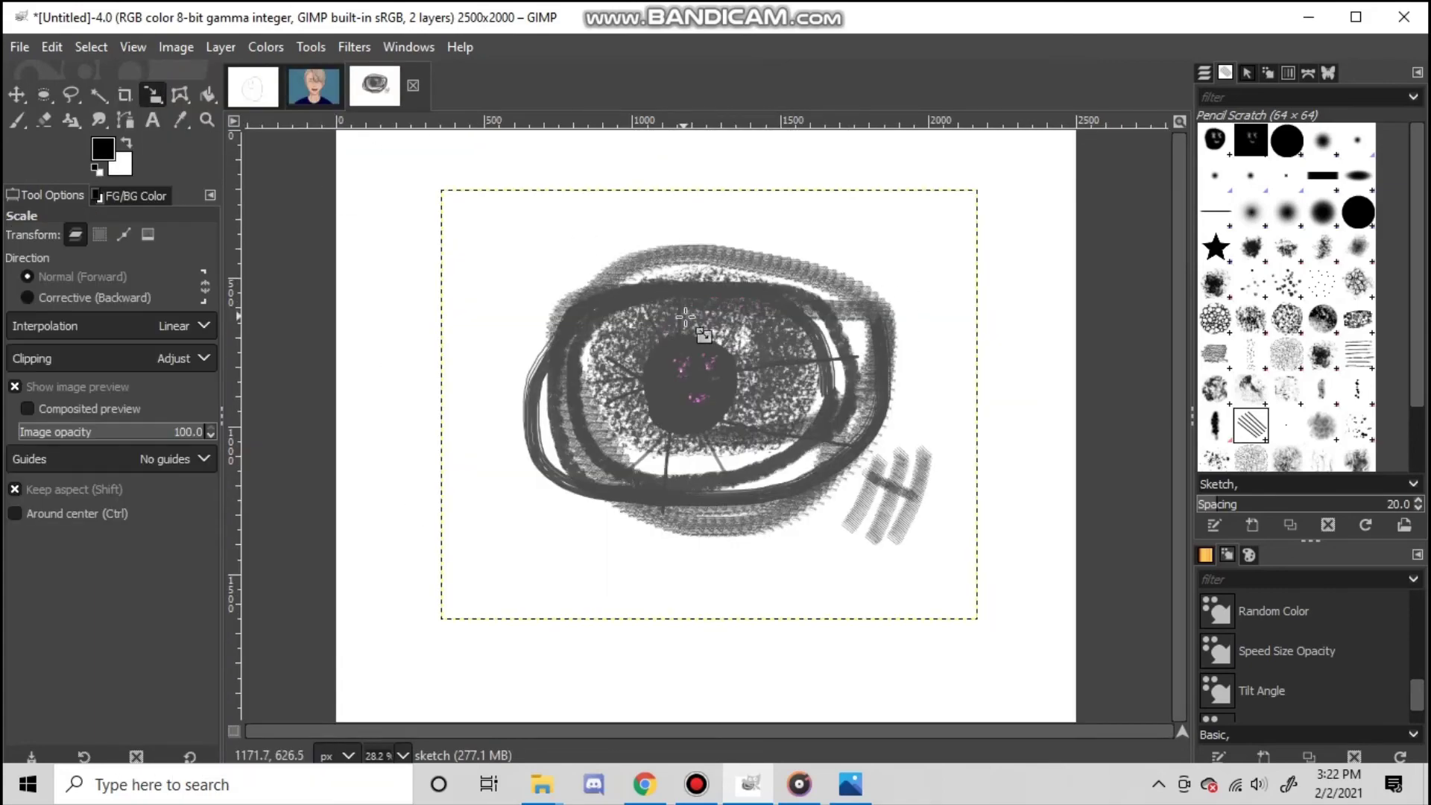
{"action": "left_click", "coordinate": [589, 298]}
{"action": "left_click_drag", "start_coordinate": [589, 298], "coordinate": [970, 660]}
{"action": "left_click", "coordinate": [1126, 287]}
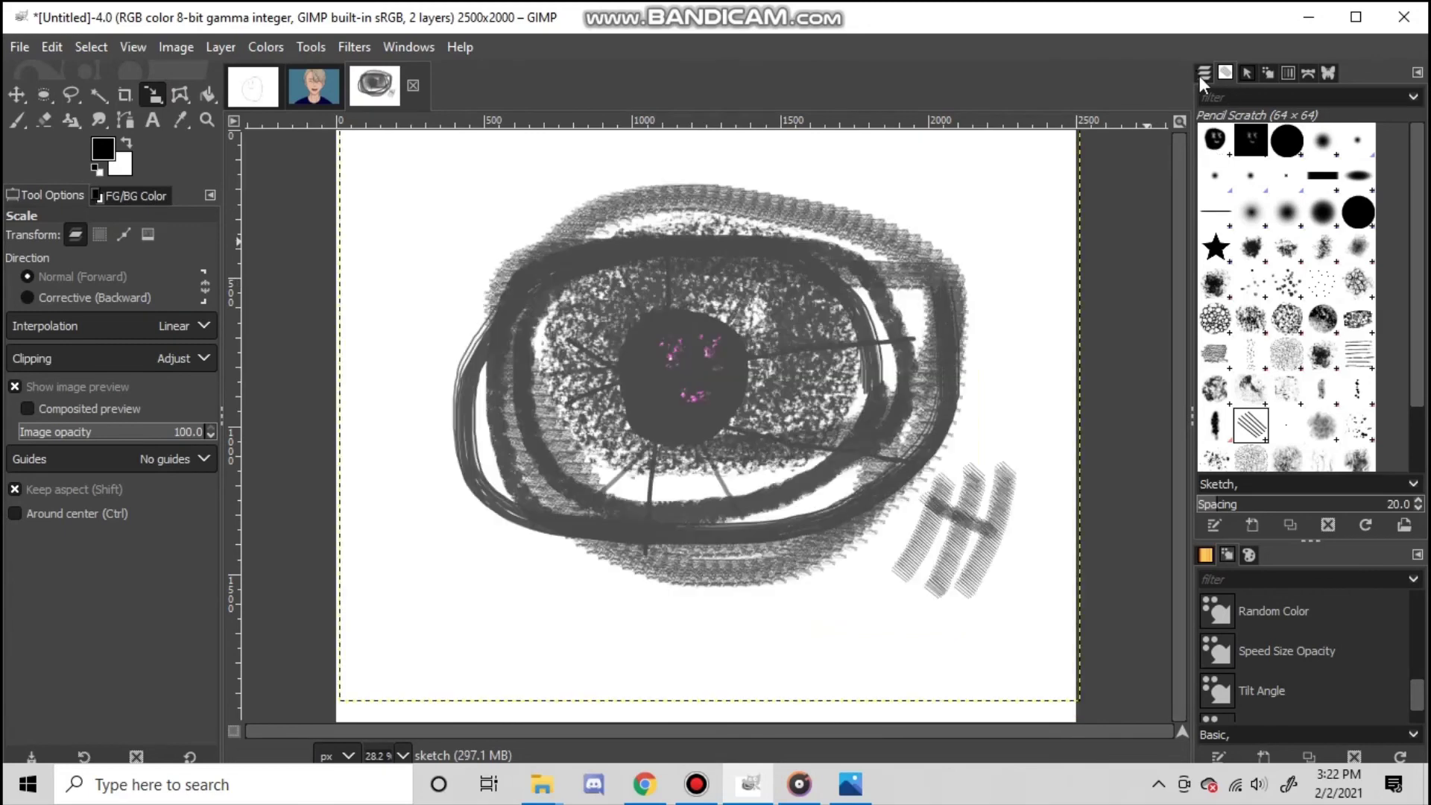
- Glance at the vicctor.xcf portrait image, then return to the eye sketch
{"action": "left_click", "coordinate": [1203, 75]}
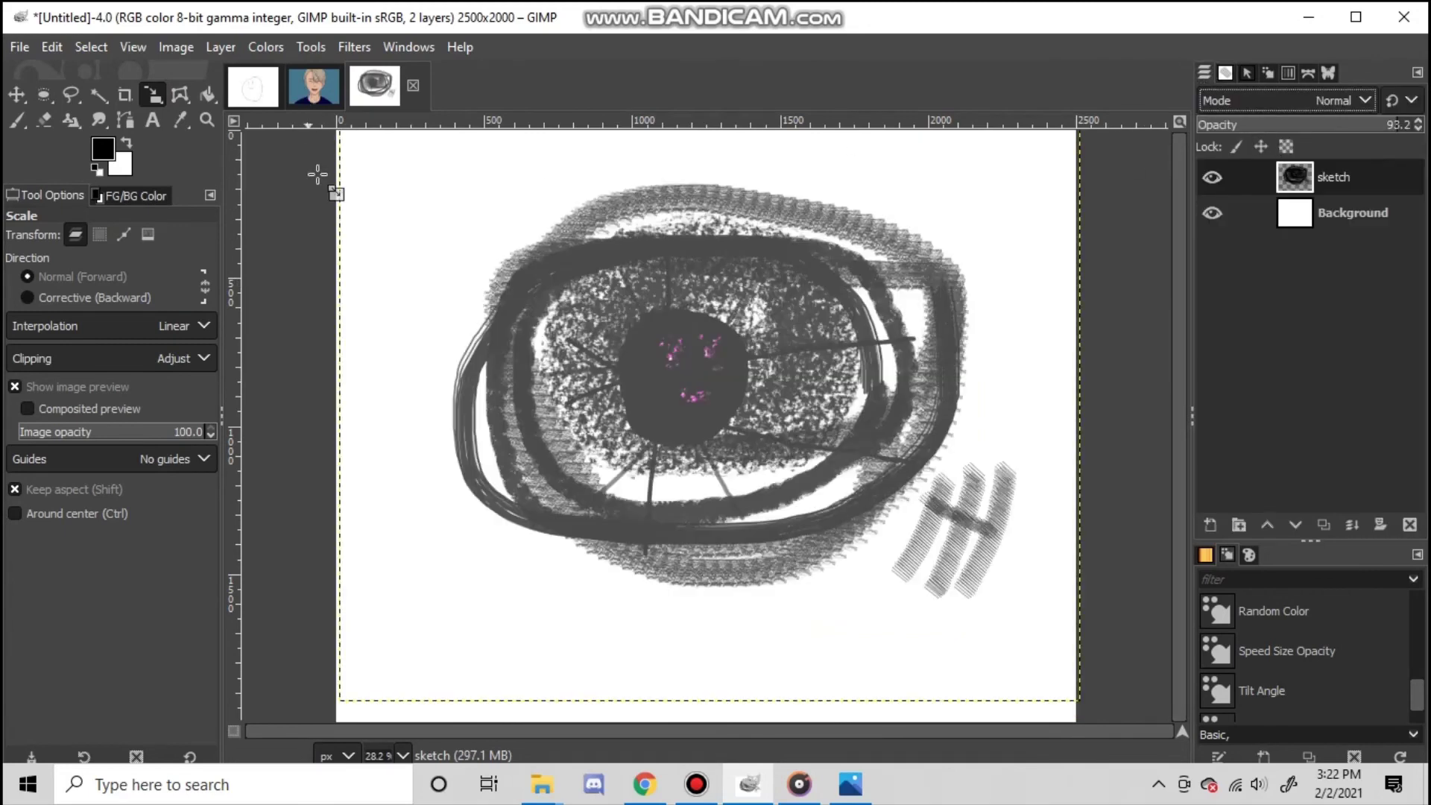
{"action": "left_click", "coordinate": [314, 87]}
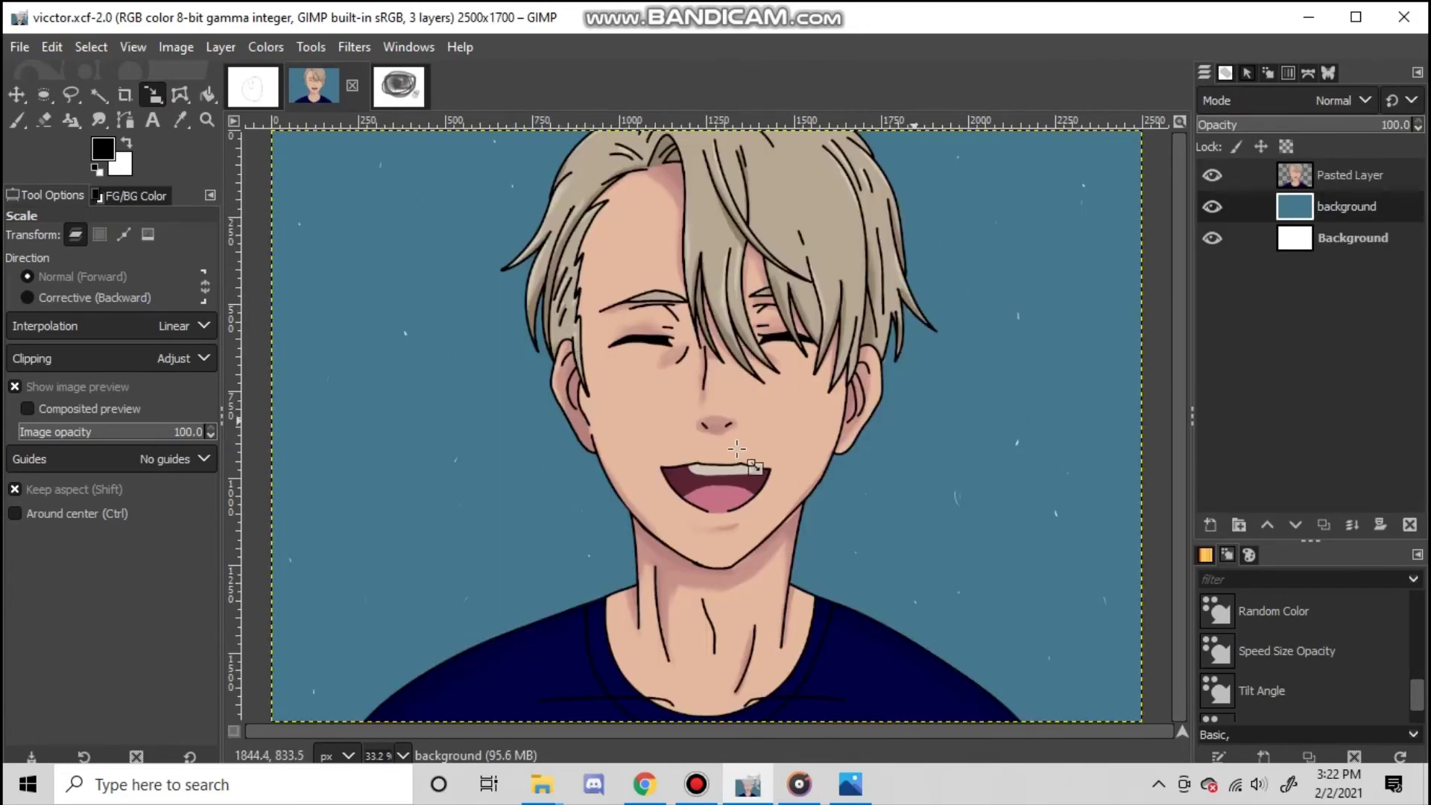
{"action": "left_click", "coordinate": [399, 88]}
- Rescale the sketch layer to 2477 × 1983 px and raise its opacity to 100
{"action": "left_click", "coordinate": [580, 365]}
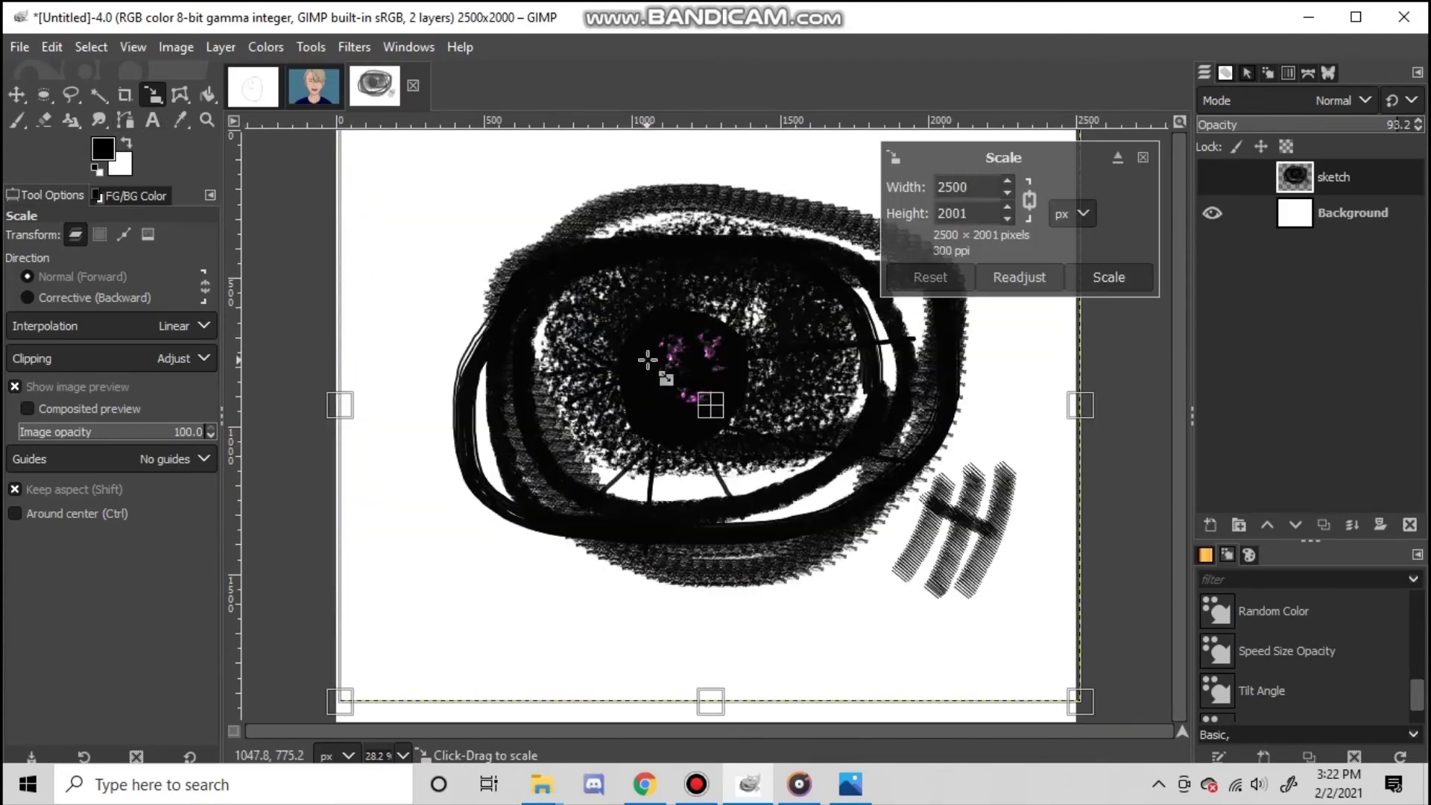
{"action": "left_click_drag", "start_coordinate": [953, 511], "coordinate": [928, 531]}
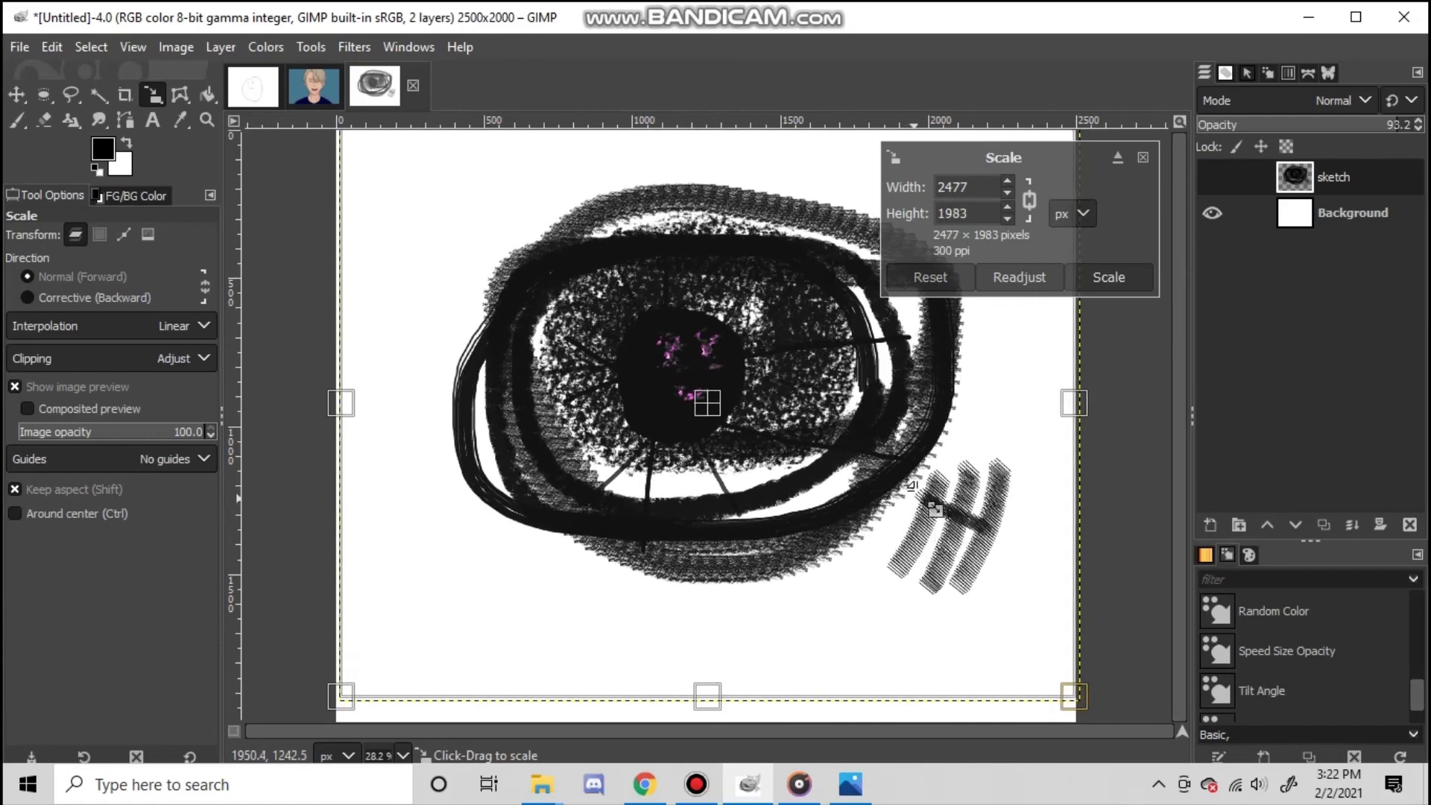
{"action": "left_click", "coordinate": [1110, 279]}
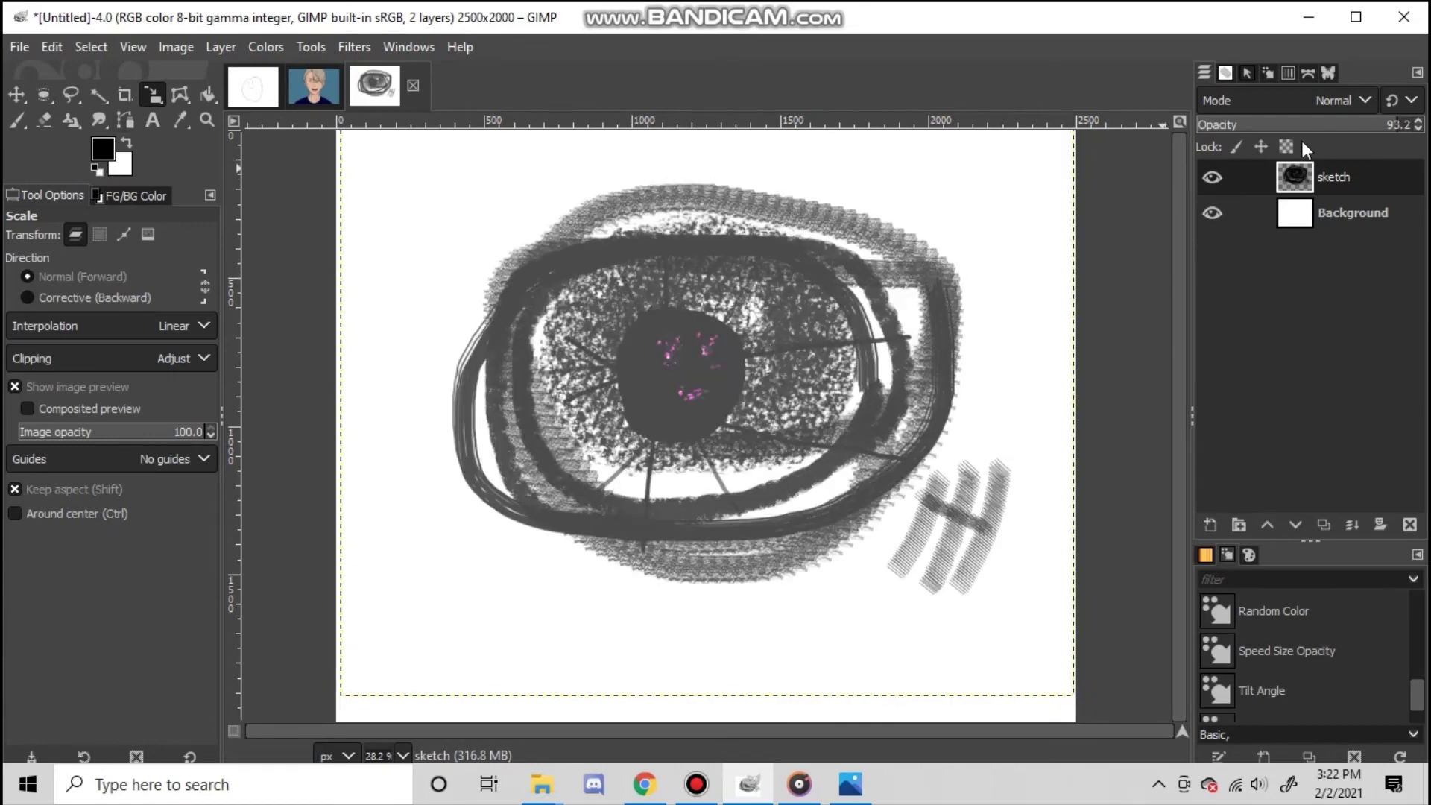
{"action": "mouse_move", "coordinate": [1366, 133]}
{"action": "left_mouse_down"}
{"action": "mouse_move", "coordinate": [1342, 133]}
{"action": "mouse_move", "coordinate": [1425, 134]}
{"action": "left_mouse_up"}
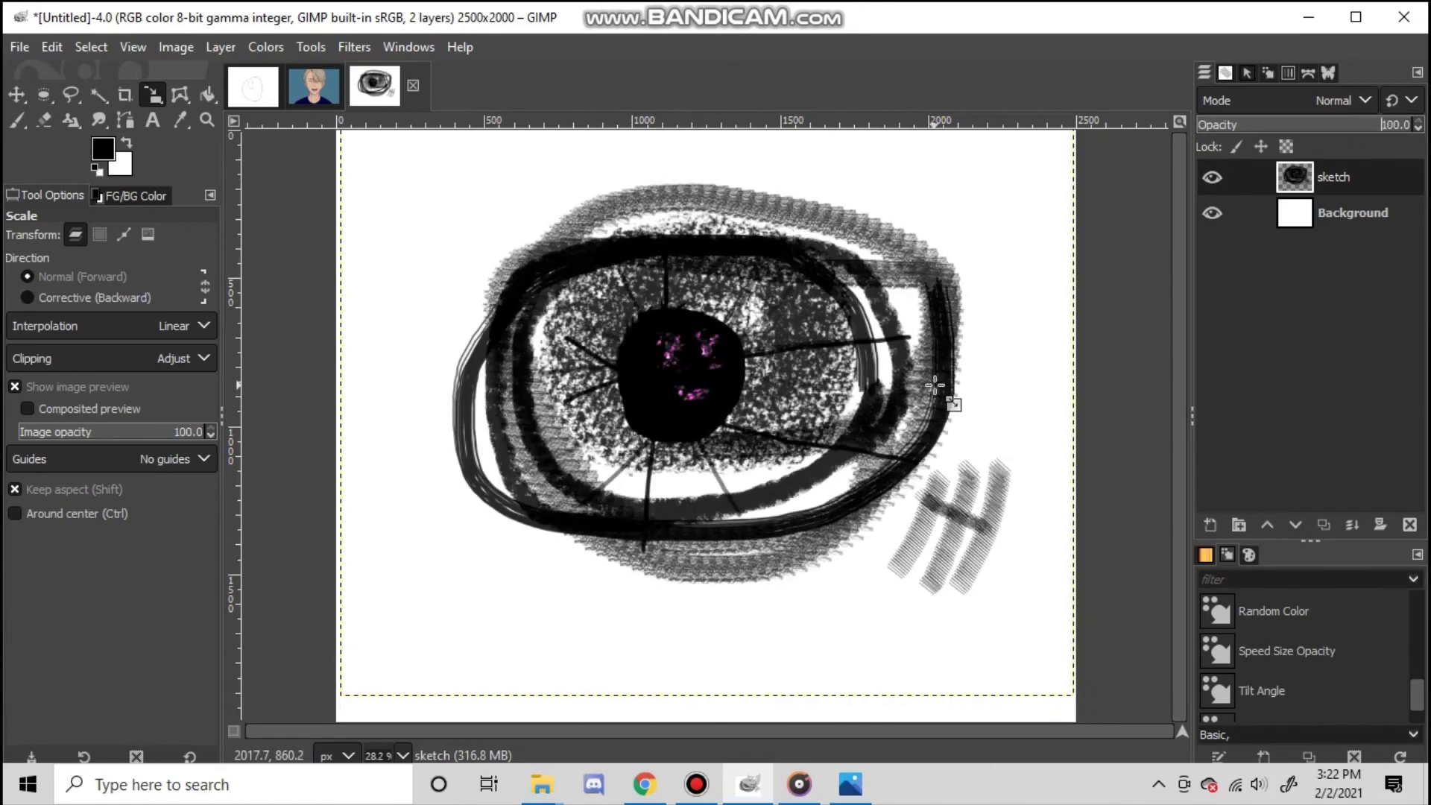
- Paint a scratch stroke above the eye, then frame it with Hatch Pen 01 strokes on every side
{"action": "left_click", "coordinate": [18, 120]}
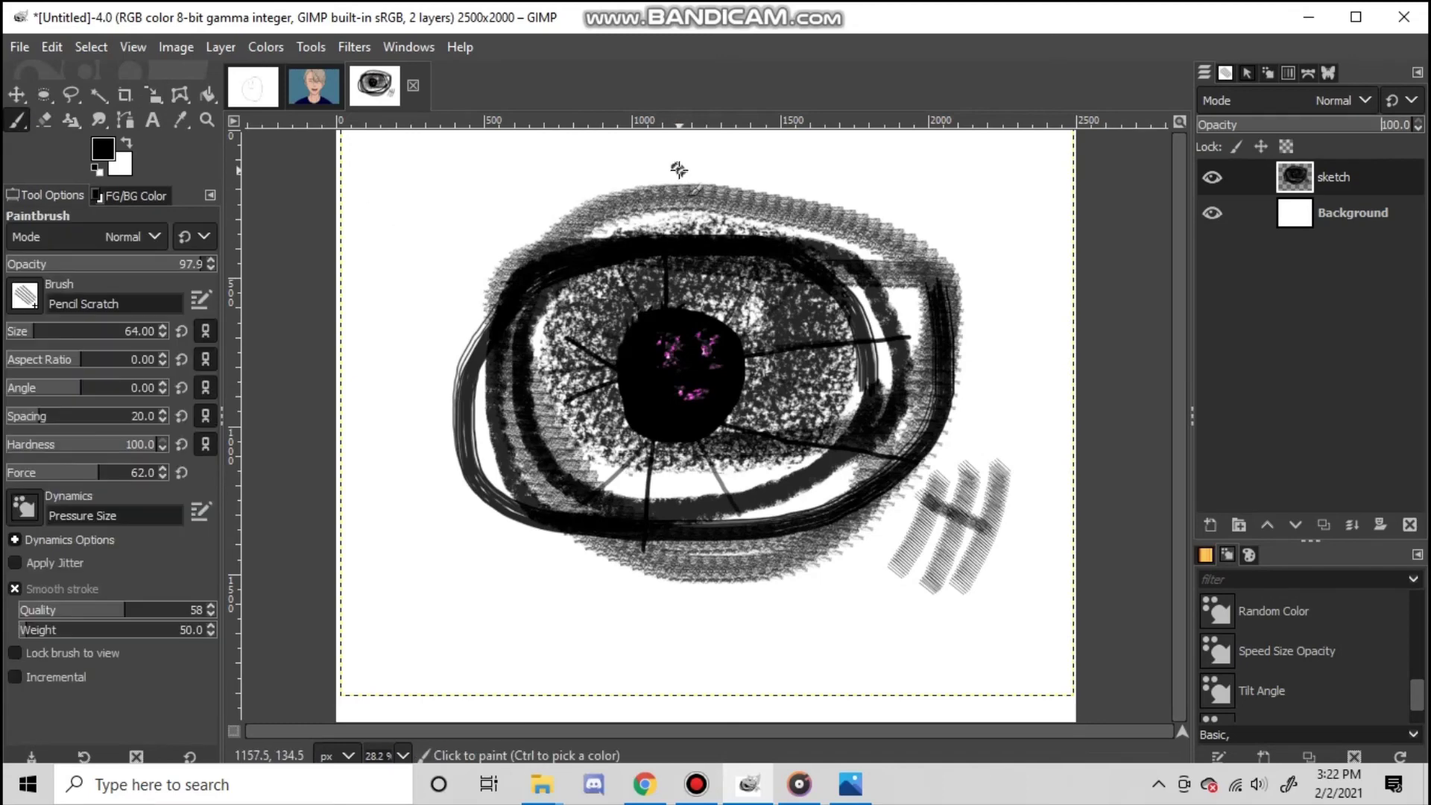
{"action": "mouse_move", "coordinate": [685, 170]}
{"action": "left_mouse_down"}
{"action": "mouse_move", "coordinate": [522, 169]}
{"action": "mouse_move", "coordinate": [483, 257]}
{"action": "mouse_move", "coordinate": [481, 537]}
{"action": "mouse_move", "coordinate": [742, 563]}
{"action": "mouse_move", "coordinate": [850, 544]}
{"action": "mouse_move", "coordinate": [1025, 469]}
{"action": "mouse_move", "coordinate": [996, 223]}
{"action": "mouse_move", "coordinate": [735, 202]}
{"action": "mouse_move", "coordinate": [683, 170]}
{"action": "left_mouse_up"}
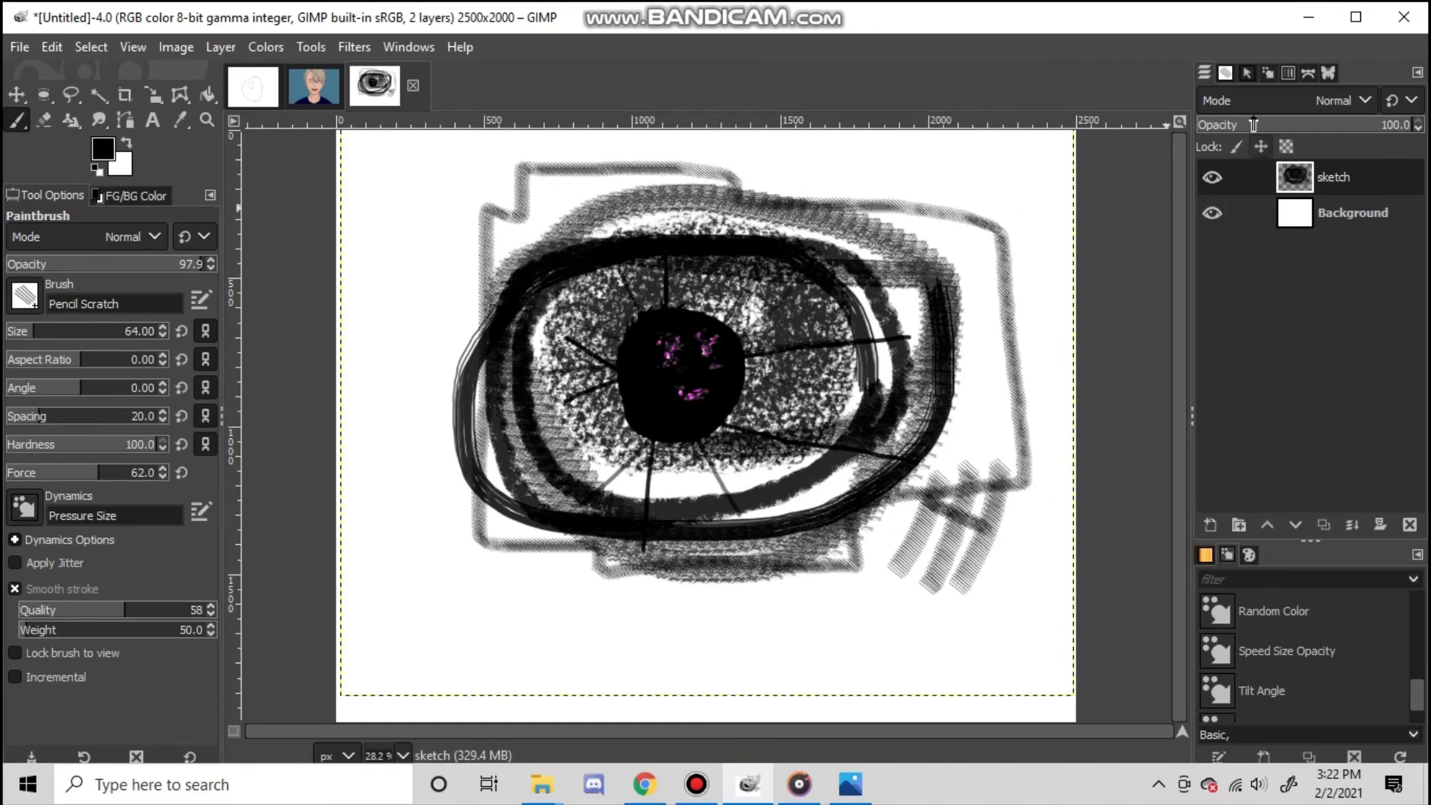
{"action": "left_click", "coordinate": [1230, 78]}
{"action": "left_click", "coordinate": [1358, 353]}
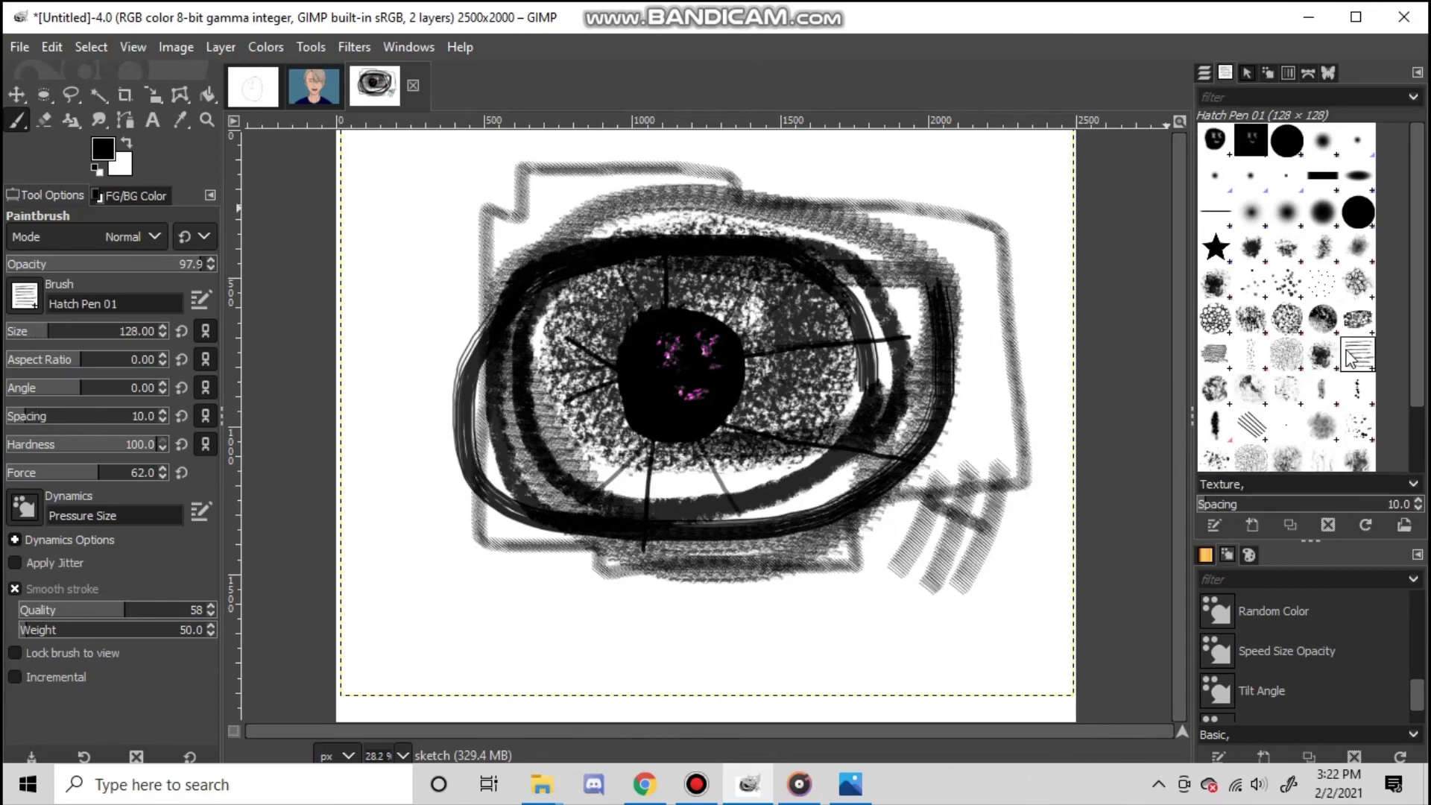
{"action": "left_click_drag", "start_coordinate": [480, 183], "coordinate": [527, 481]}
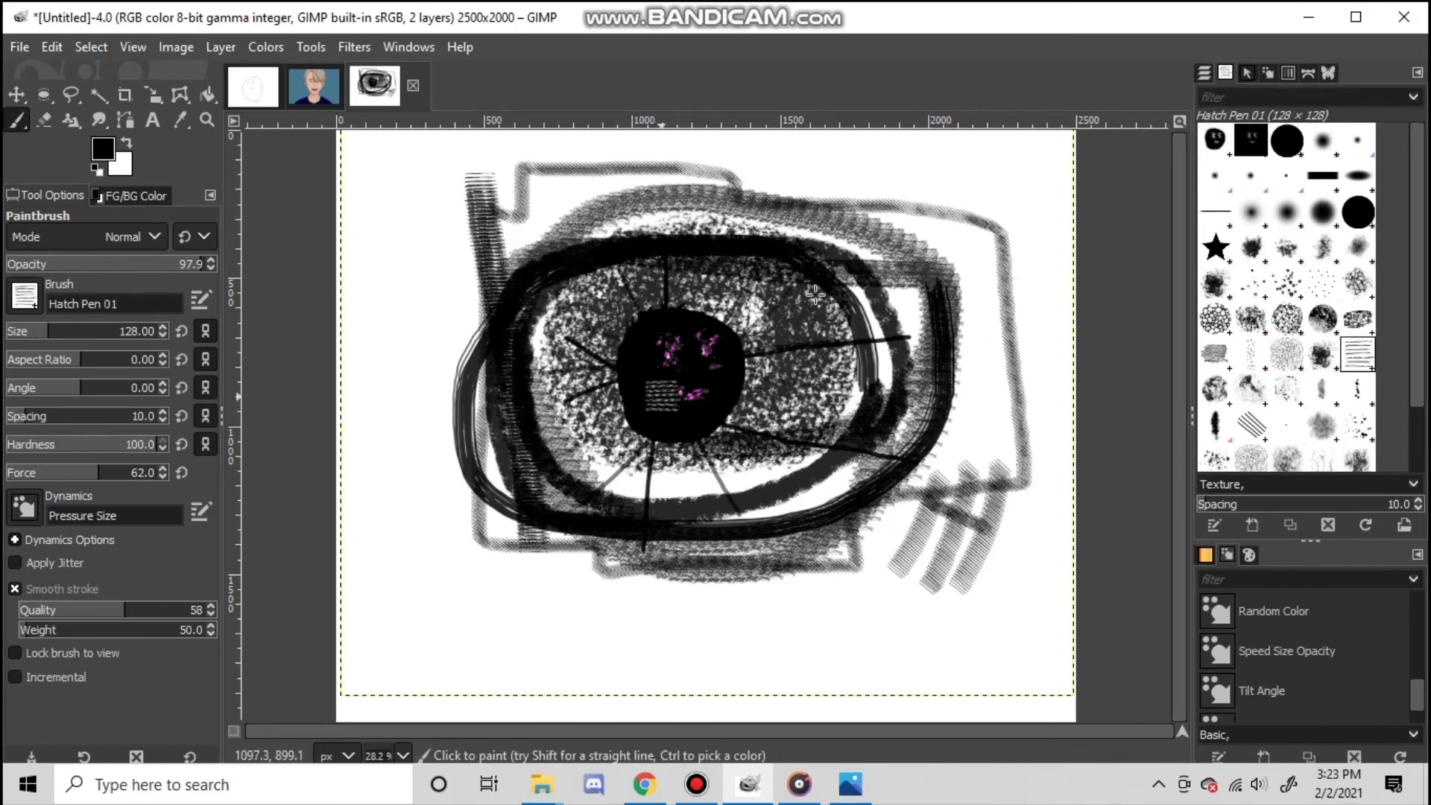
{"action": "left_click_drag", "start_coordinate": [984, 192], "coordinate": [886, 608]}
{"action": "left_click_drag", "start_coordinate": [470, 559], "coordinate": [1066, 521]}
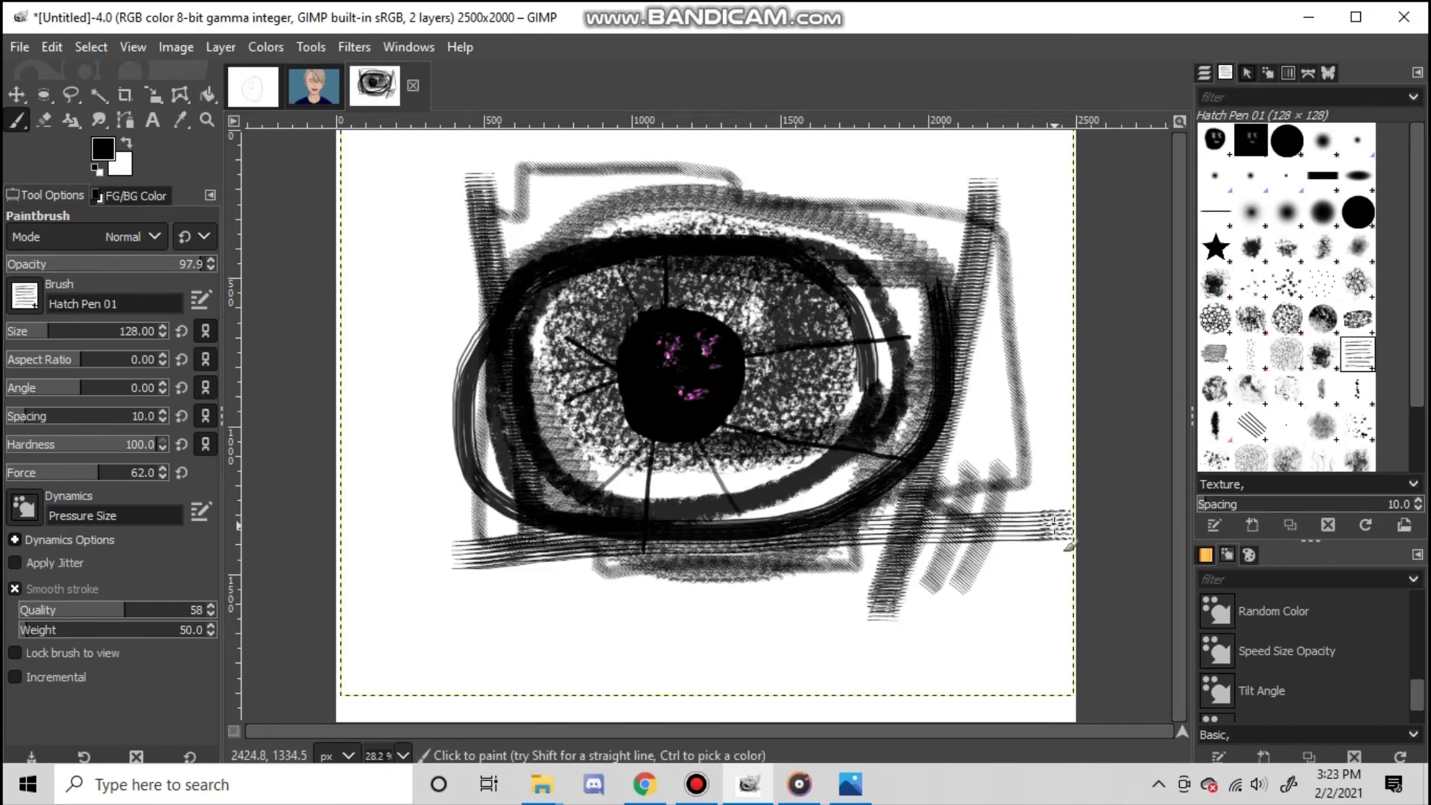
{"action": "left_click_drag", "start_coordinate": [438, 200], "coordinate": [998, 201]}
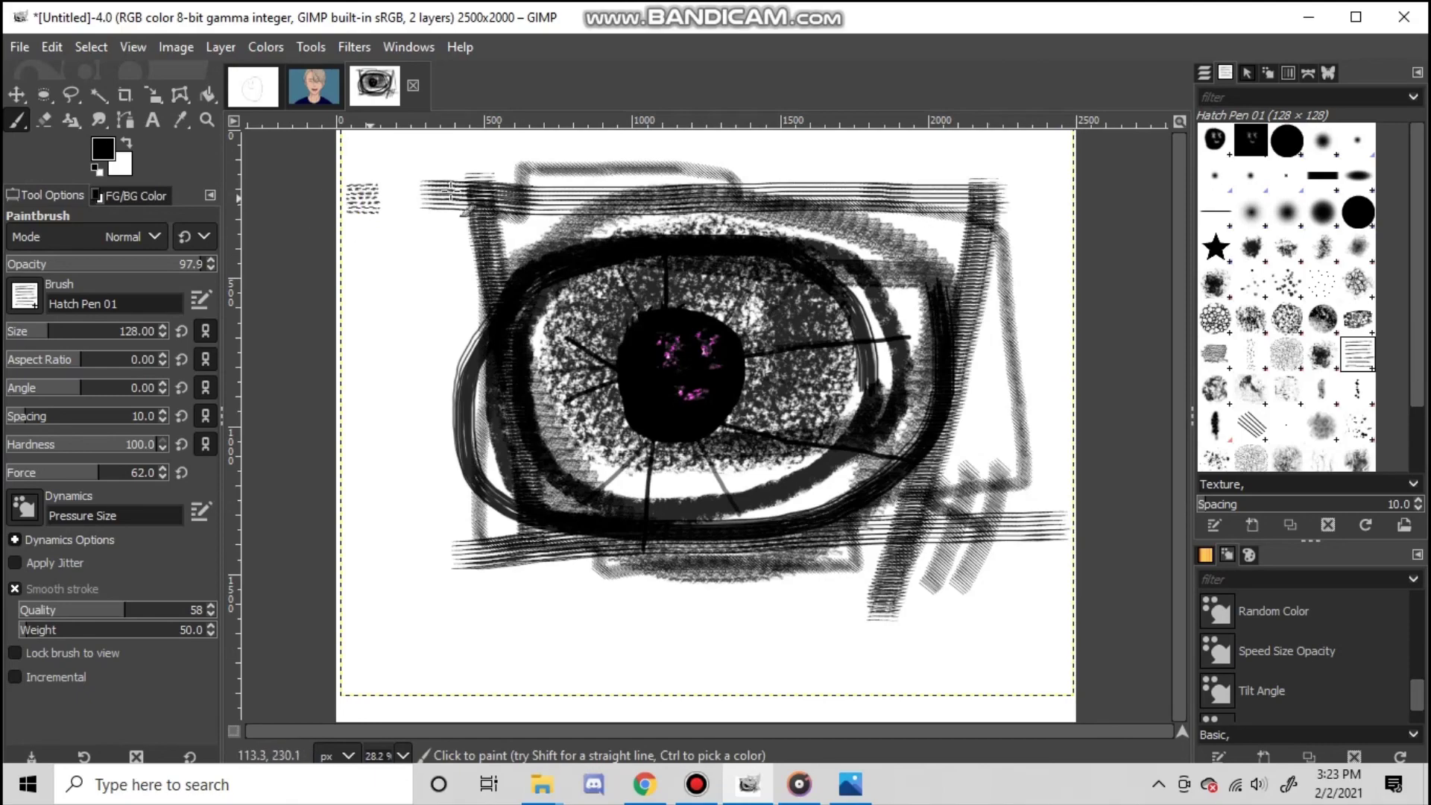
{"action": "left_click_drag", "start_coordinate": [578, 171], "coordinate": [531, 170]}
{"action": "left_click_drag", "start_coordinate": [400, 287], "coordinate": [477, 233]}
- Show the Layers dock via Windows > Dockable Dialogs, listing sketch above Background
{"action": "left_click", "coordinate": [392, 42]}
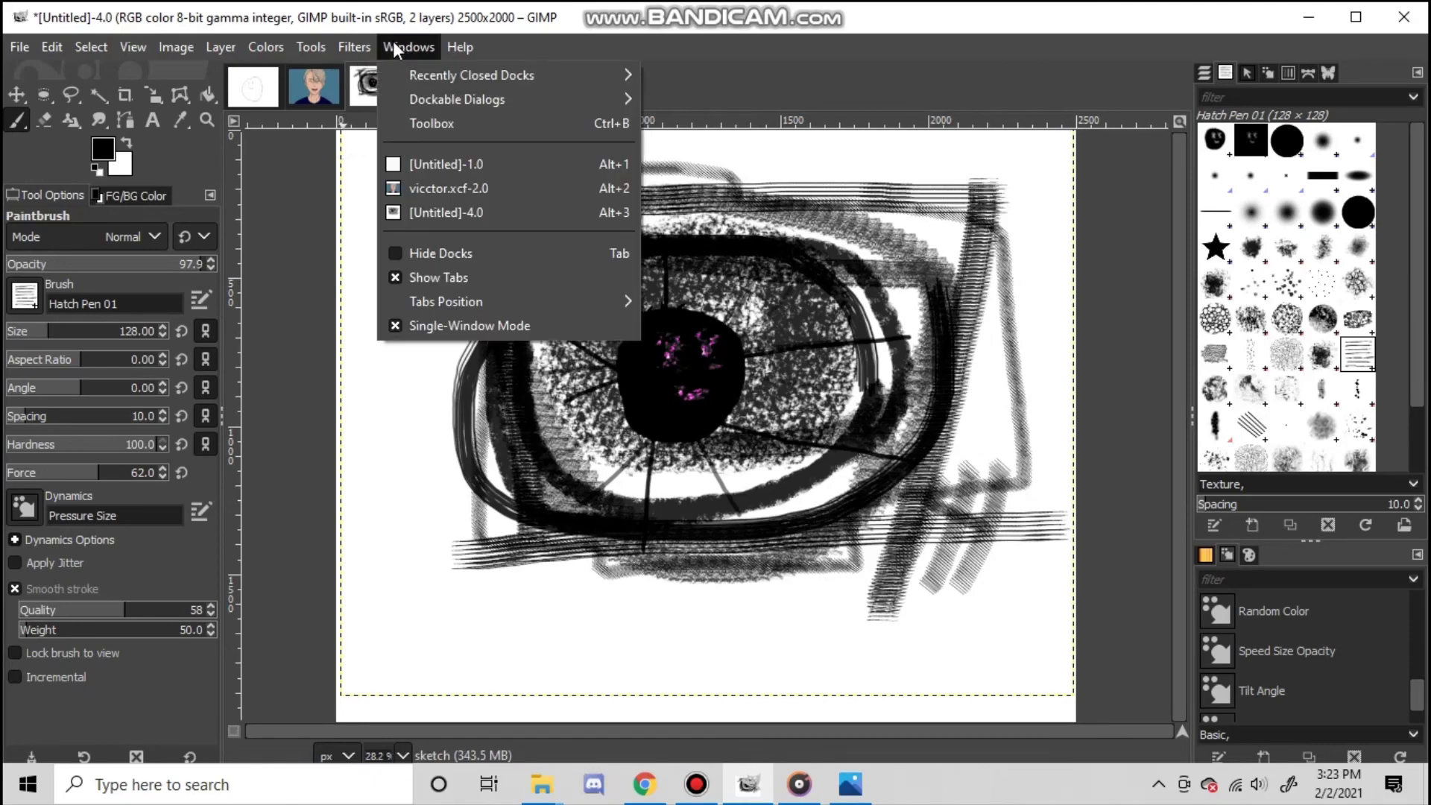
{"action": "mouse_move", "coordinate": [436, 98]}
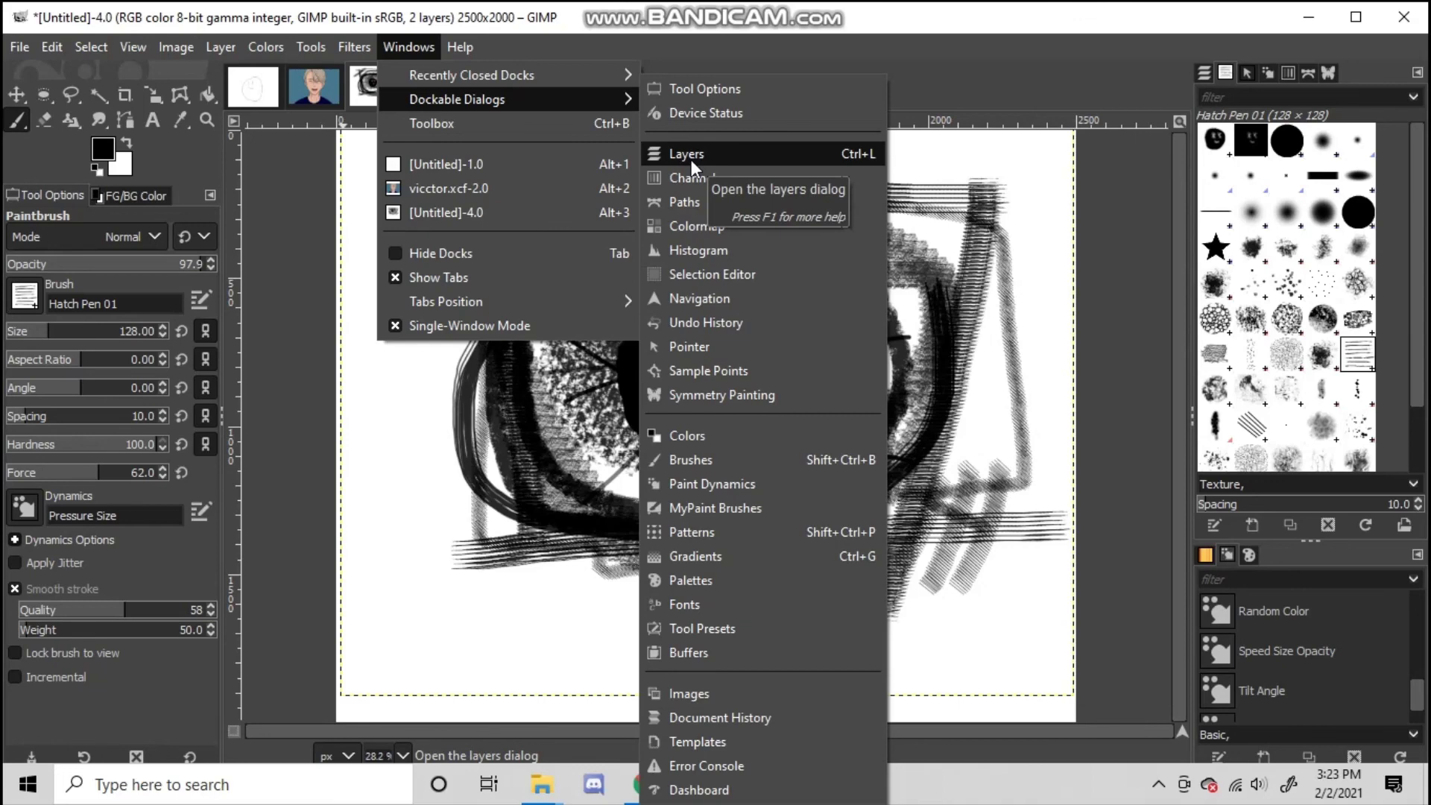
{"action": "left_click", "coordinate": [1205, 69]}
{"action": "left_click", "coordinate": [1206, 70]}
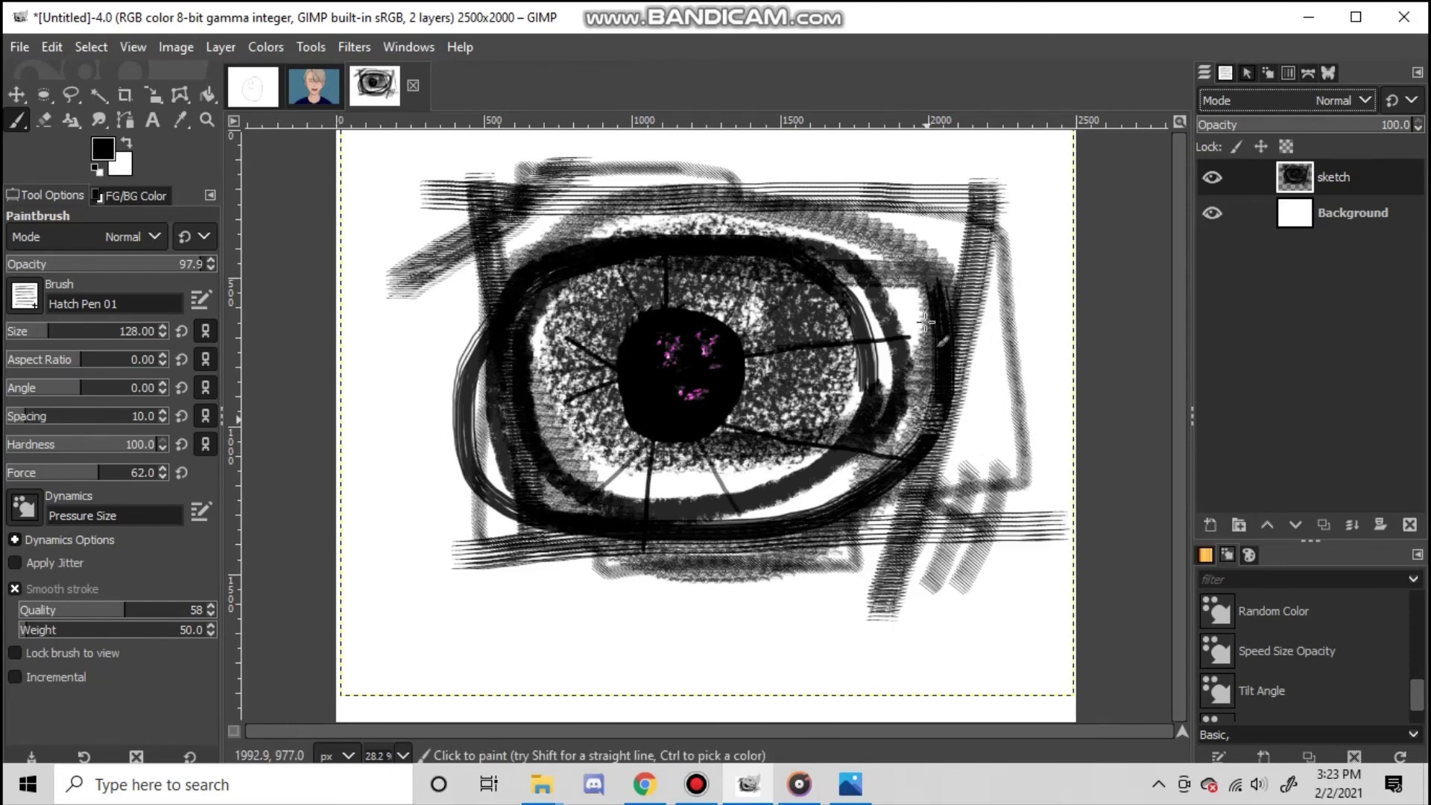
- Clear the sketch layer and pick the 2. Hardness 100 brush at 100 opacity
{"action": "left_click", "coordinate": [52, 46]}
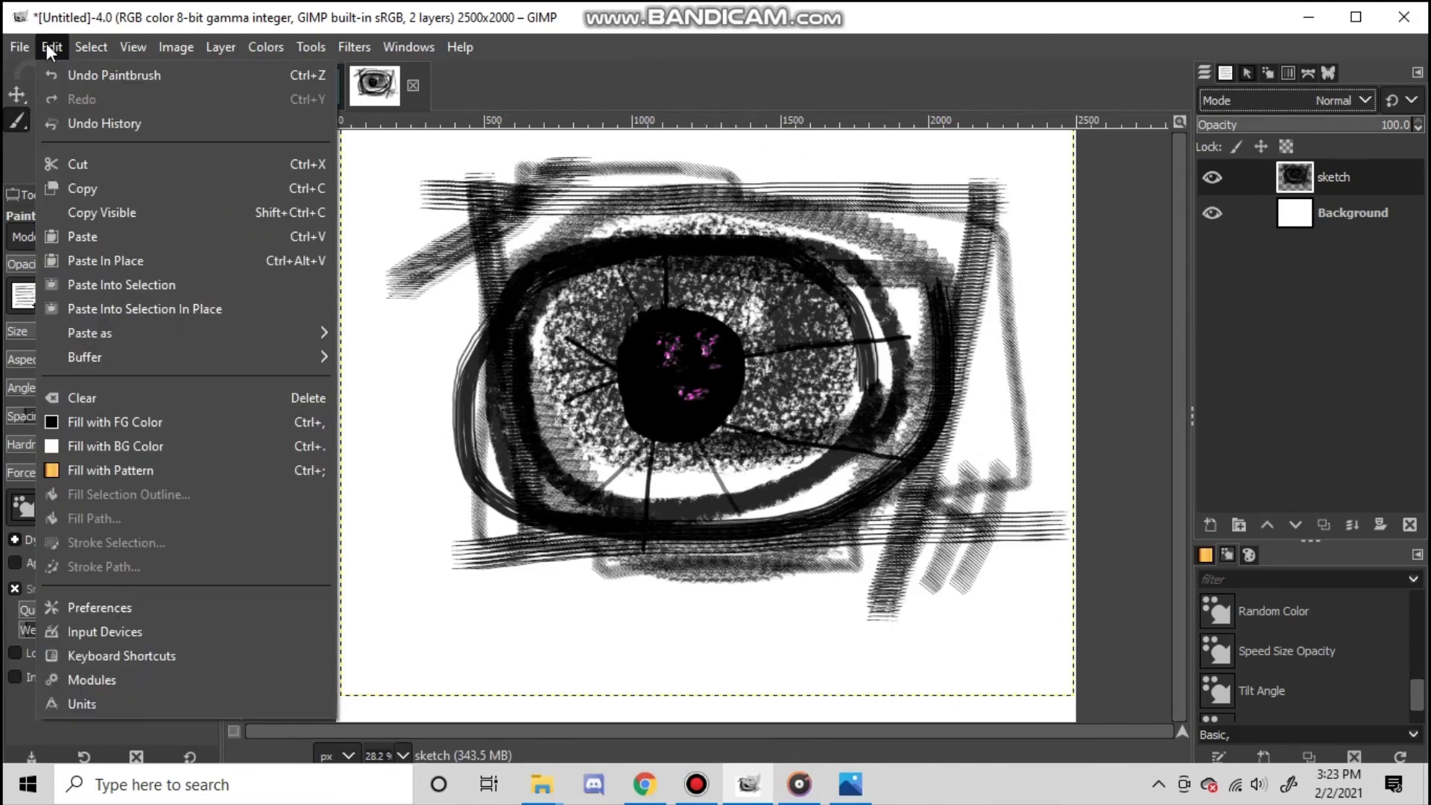
{"action": "left_click", "coordinate": [121, 400]}
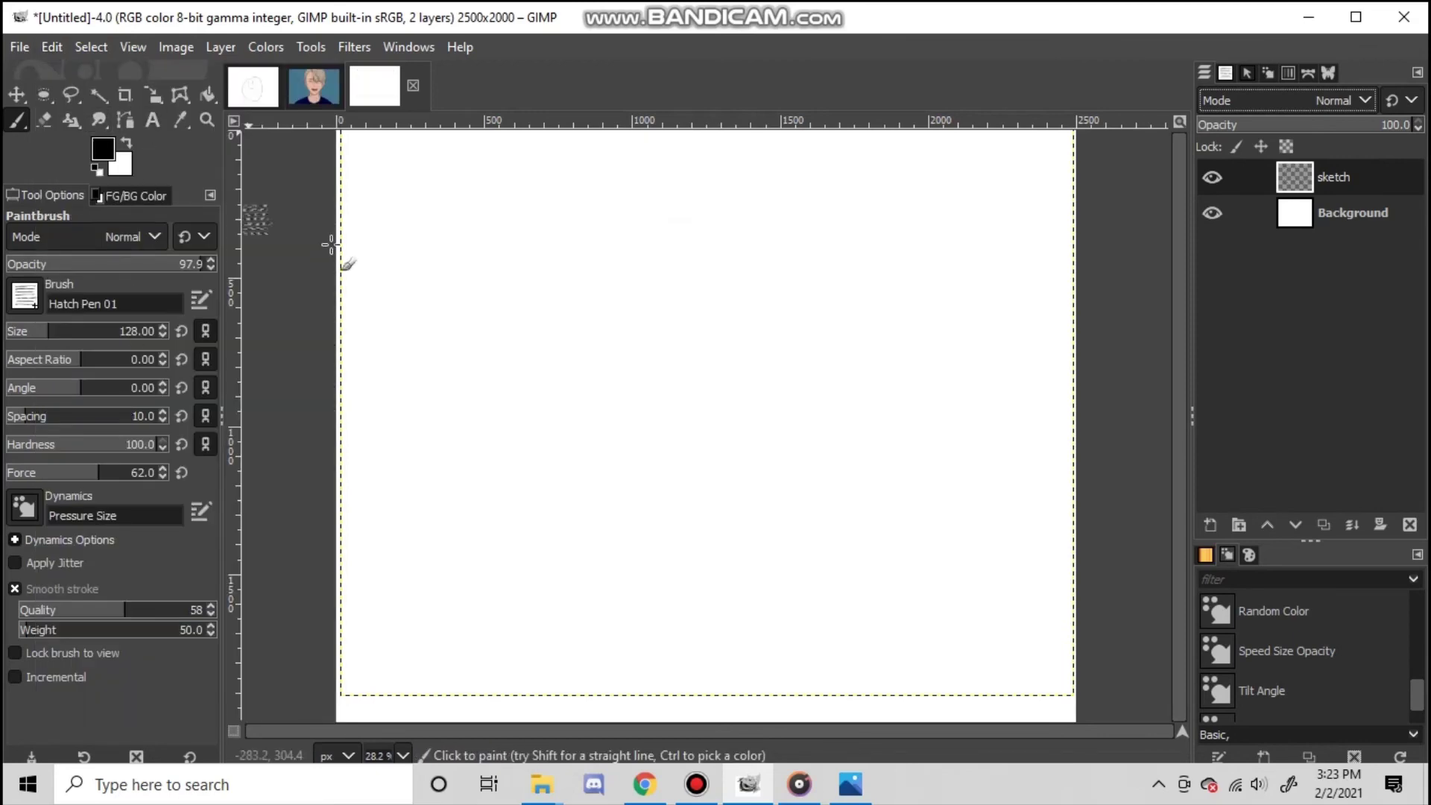
{"action": "left_click", "coordinate": [1224, 73]}
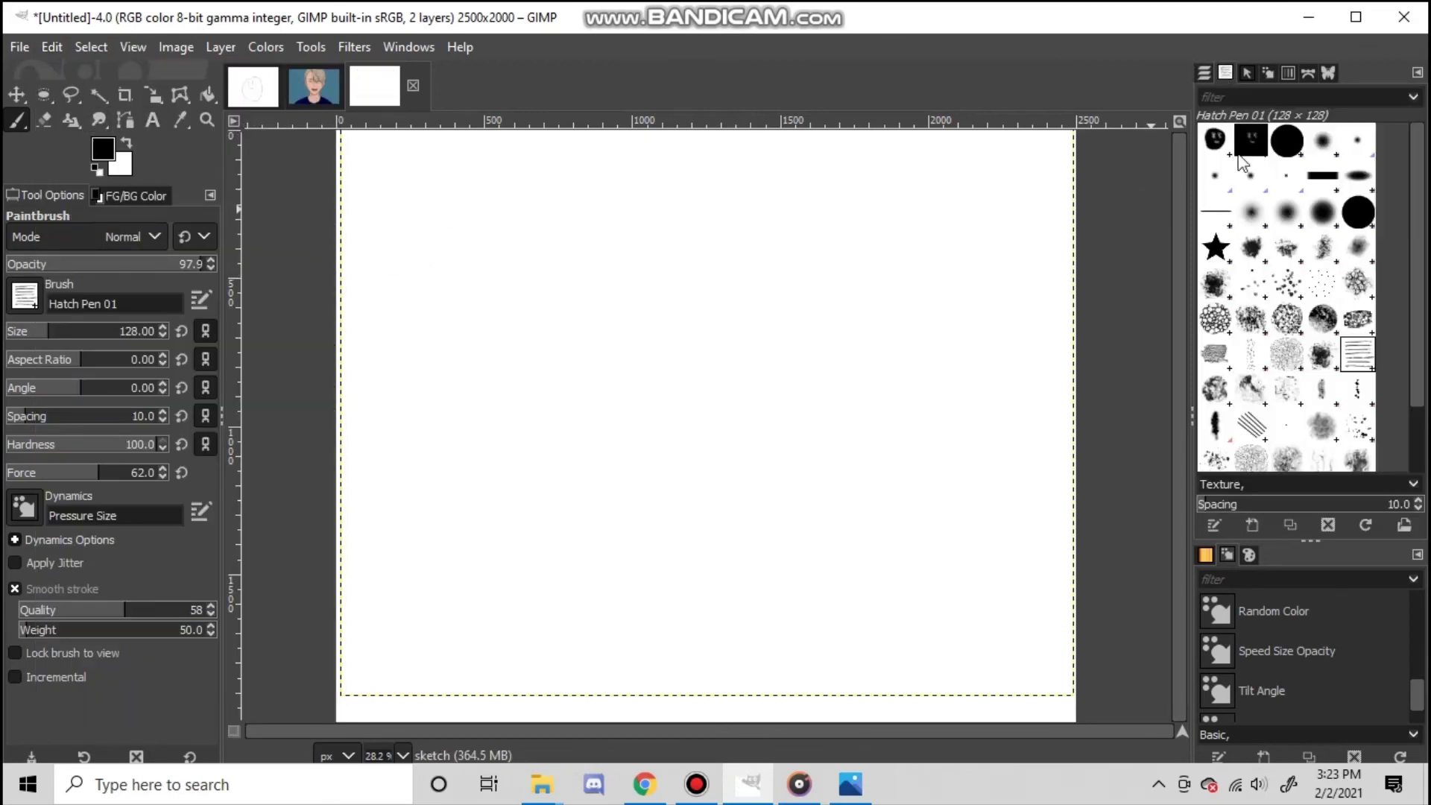
{"action": "left_click", "coordinate": [1351, 216]}
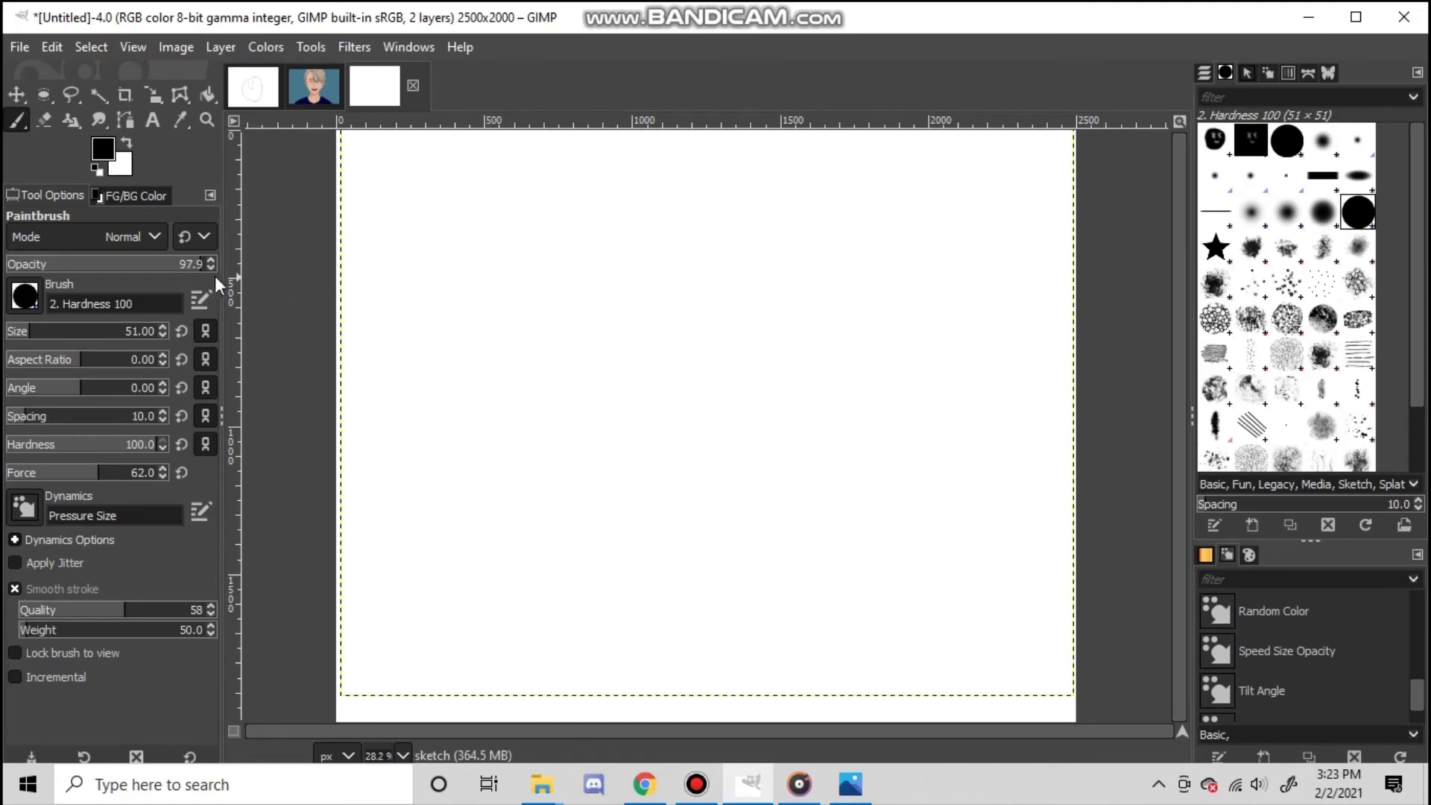
{"action": "left_click_drag", "start_coordinate": [195, 270], "coordinate": [327, 290]}
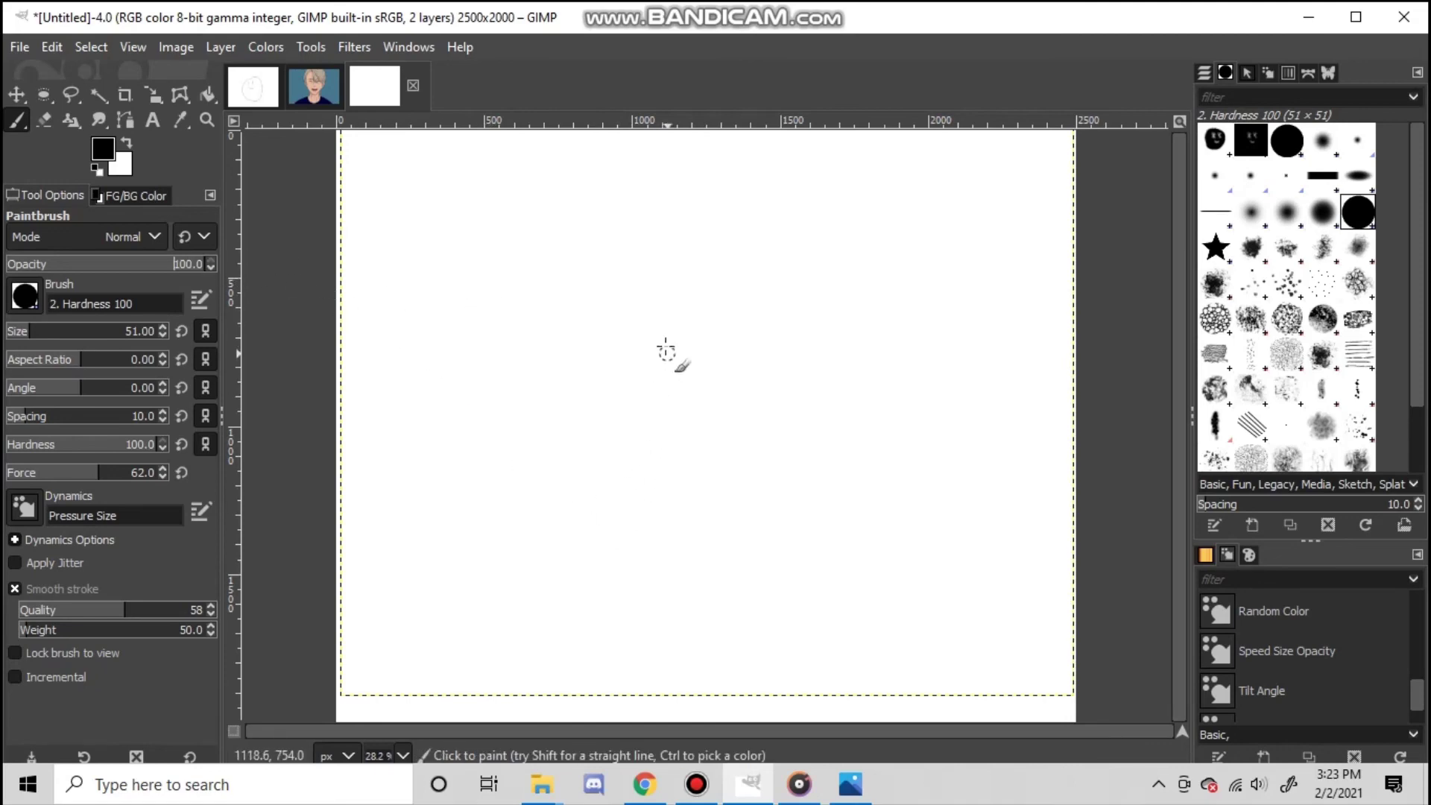
- Draw two vertical black lines, a smile below them, and a down arrow
{"action": "left_click_drag", "start_coordinate": [601, 220], "coordinate": [596, 324]}
{"action": "left_click_drag", "start_coordinate": [658, 223], "coordinate": [677, 371]}
{"action": "mouse_move", "coordinate": [595, 413]}
{"action": "left_mouse_down"}
{"action": "mouse_move", "coordinate": [595, 458]}
{"action": "mouse_move", "coordinate": [622, 482]}
{"action": "mouse_move", "coordinate": [666, 465]}
{"action": "left_mouse_up"}
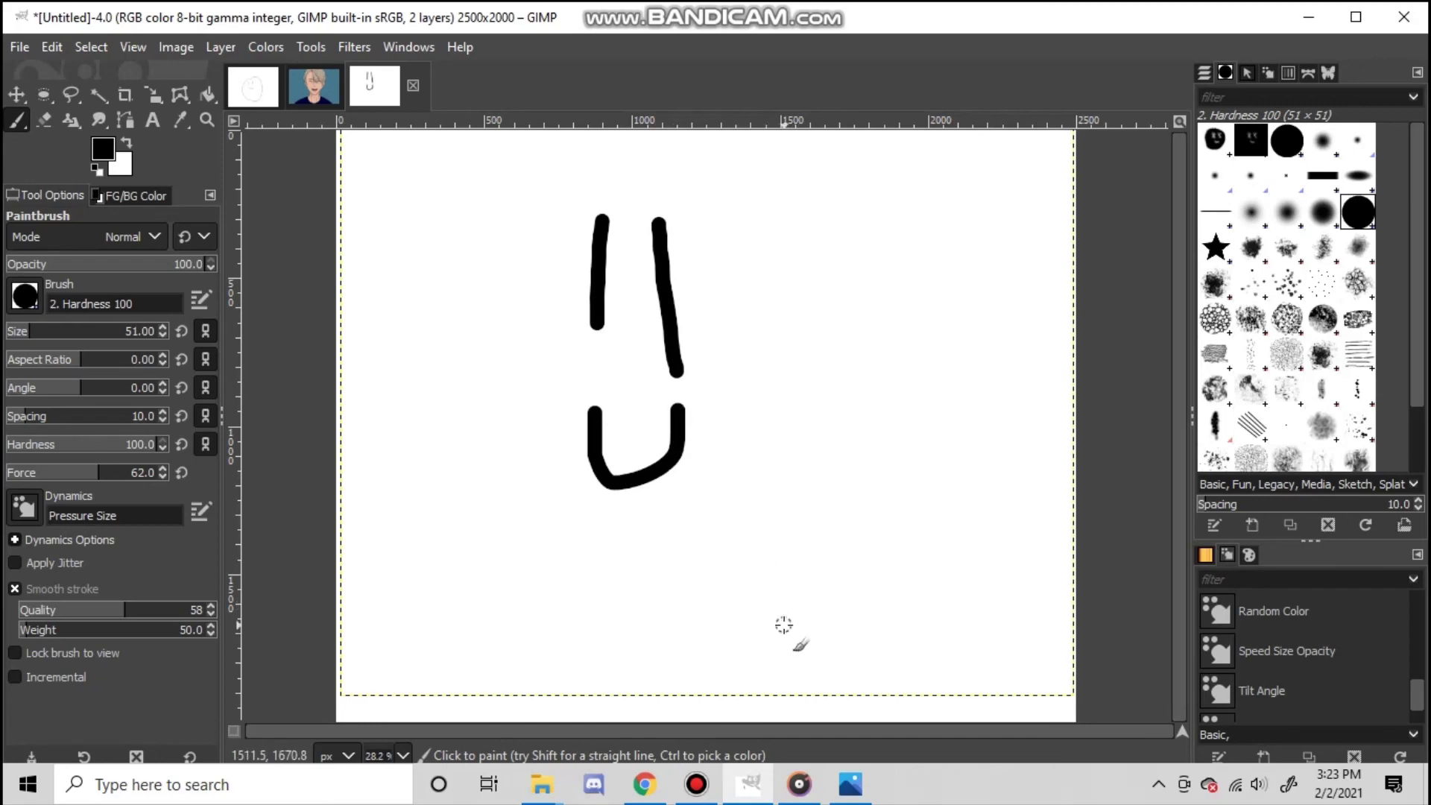
{"action": "mouse_move", "coordinate": [610, 550]}
{"action": "left_mouse_down"}
{"action": "mouse_move", "coordinate": [622, 653]}
{"action": "mouse_move", "coordinate": [611, 632]}
{"action": "mouse_move", "coordinate": [621, 663]}
{"action": "mouse_move", "coordinate": [644, 618]}
{"action": "mouse_move", "coordinate": [613, 656]}
{"action": "left_mouse_up"}
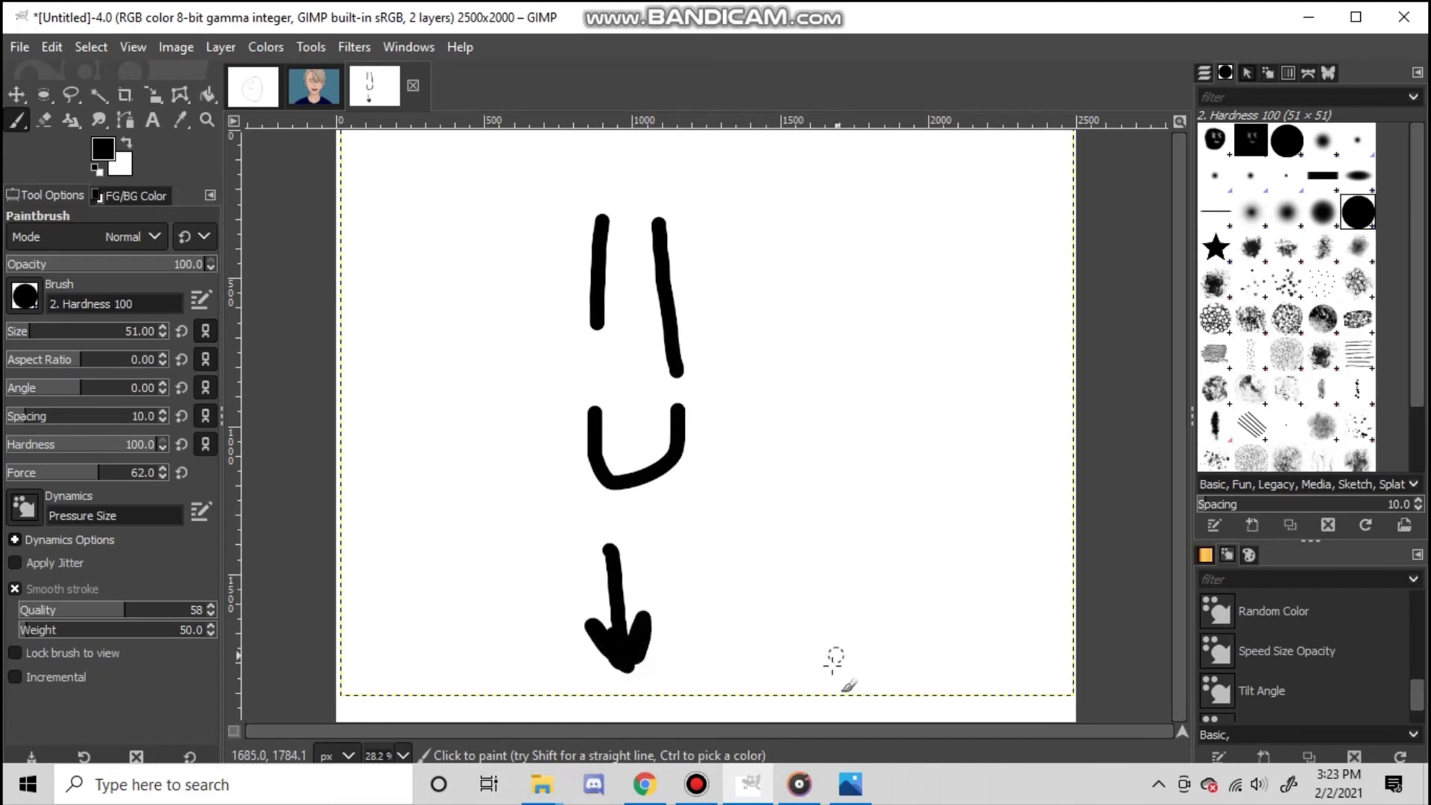